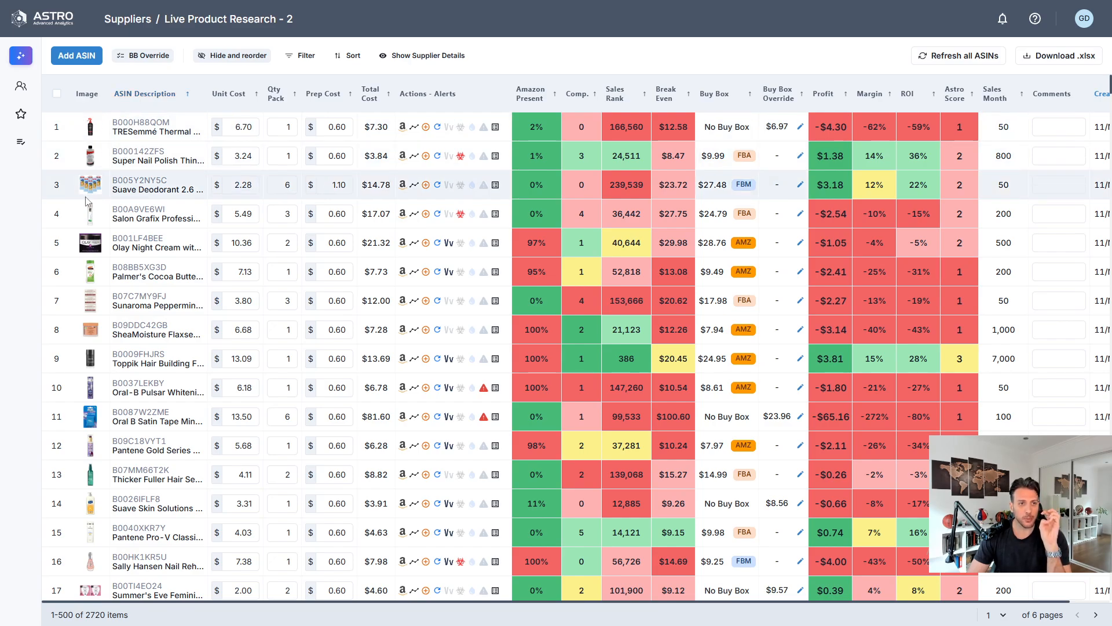
Step: Preview the TRESemmé heat protectant listing, checking its images, associated UPCs, and supplier item number and description
mouse_move(133, 124)
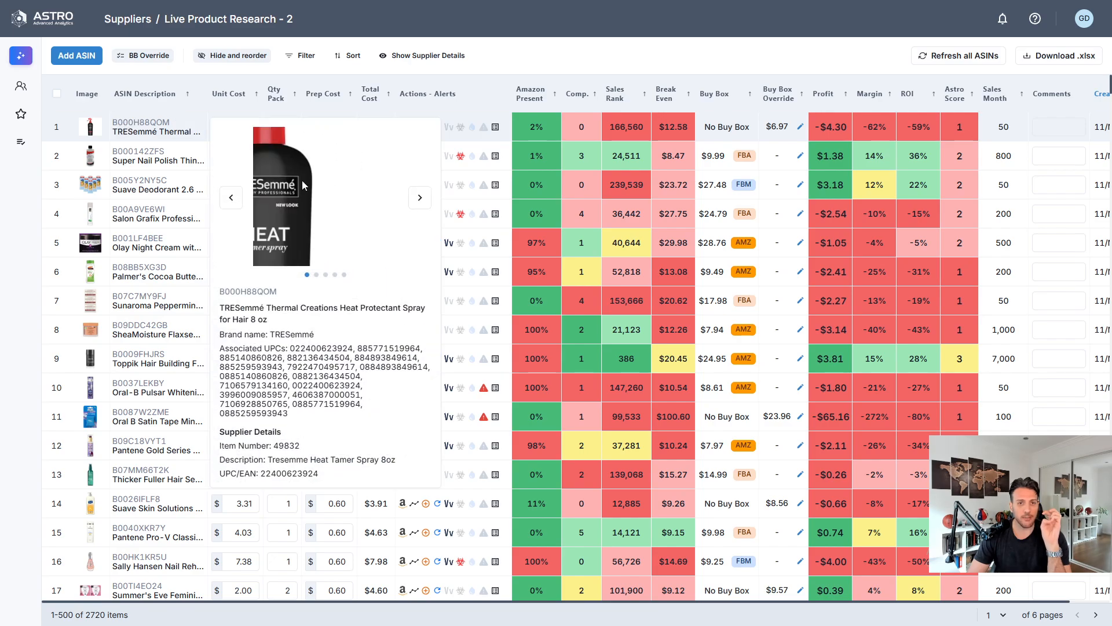
click(420, 197)
click(420, 198)
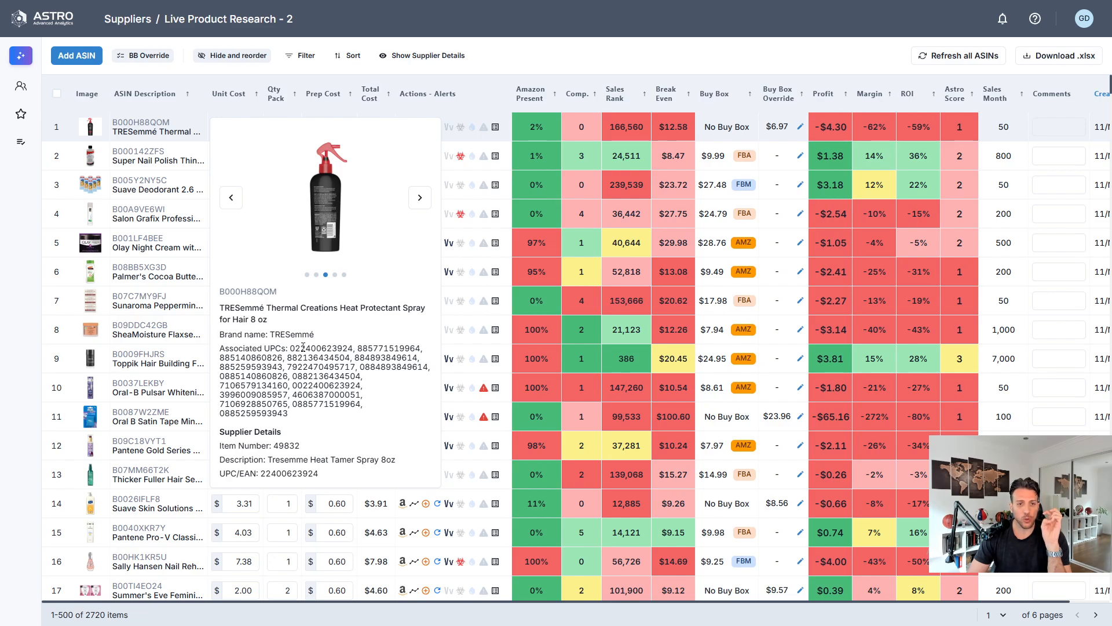
drag(295, 348, 360, 405)
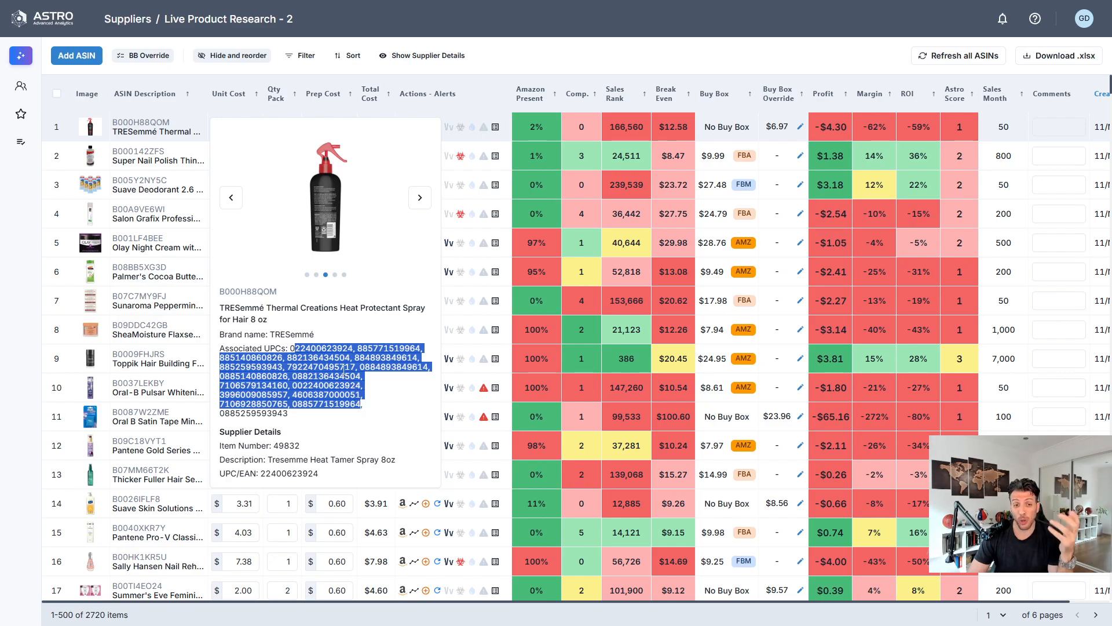
double_click(288, 447)
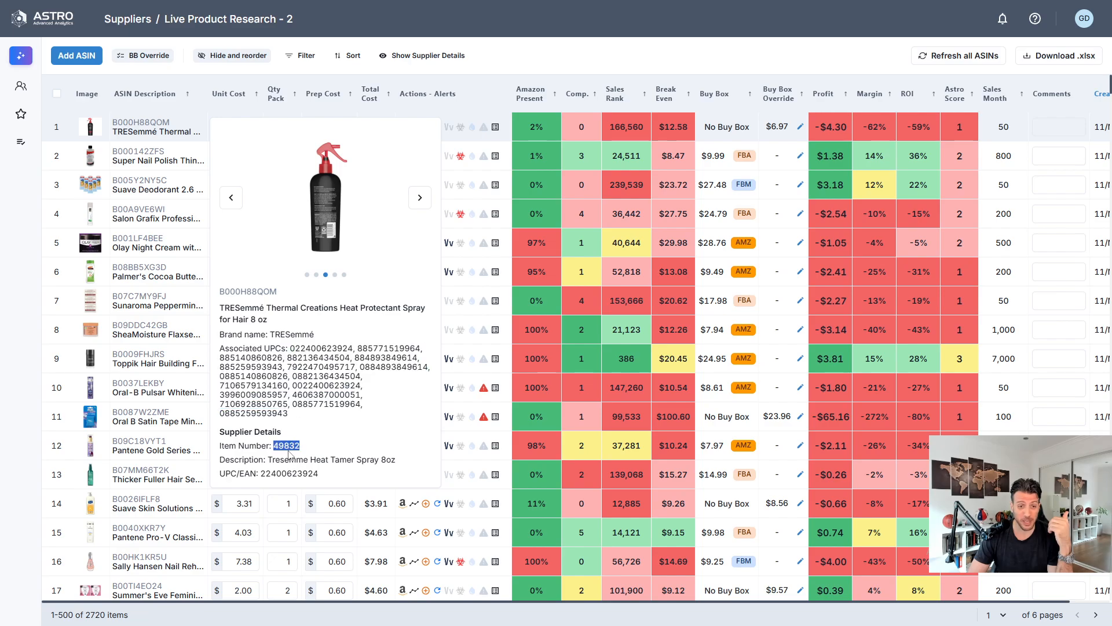
drag(271, 459, 399, 468)
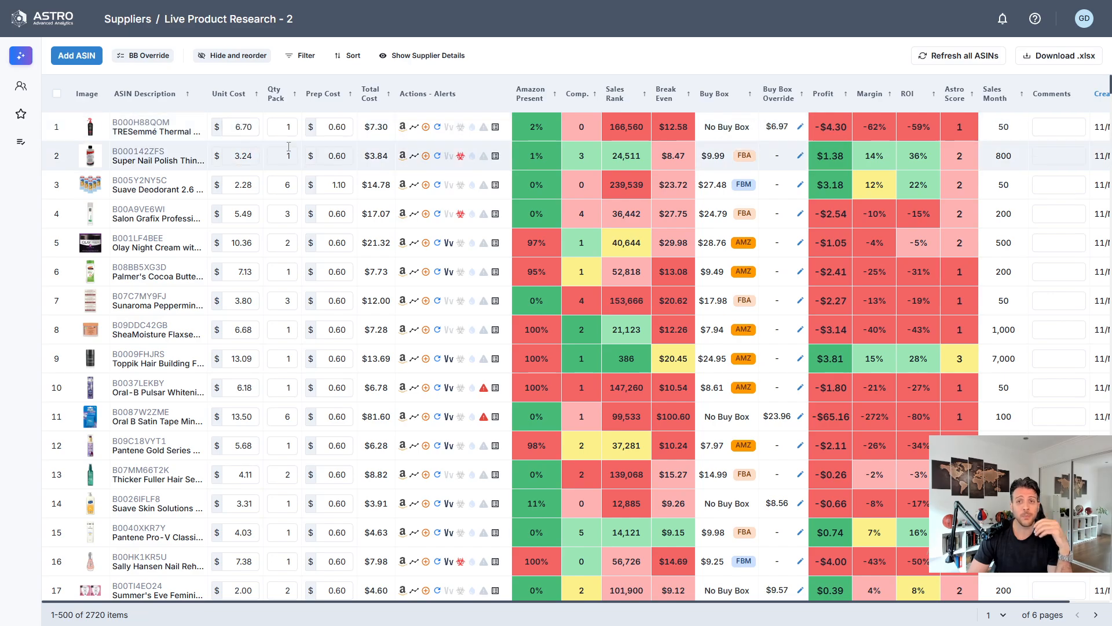
Step: Open the full analysis of the Super Nail Polish Thinner and read its product details, bullet points and description
click(141, 126)
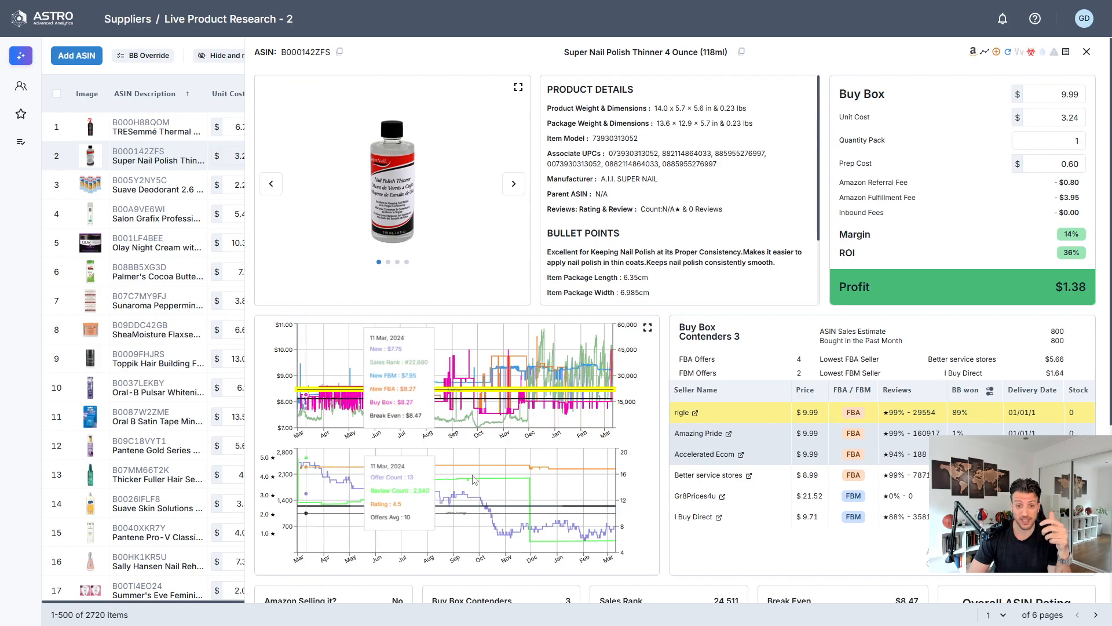
scroll(637, 150, down, 3)
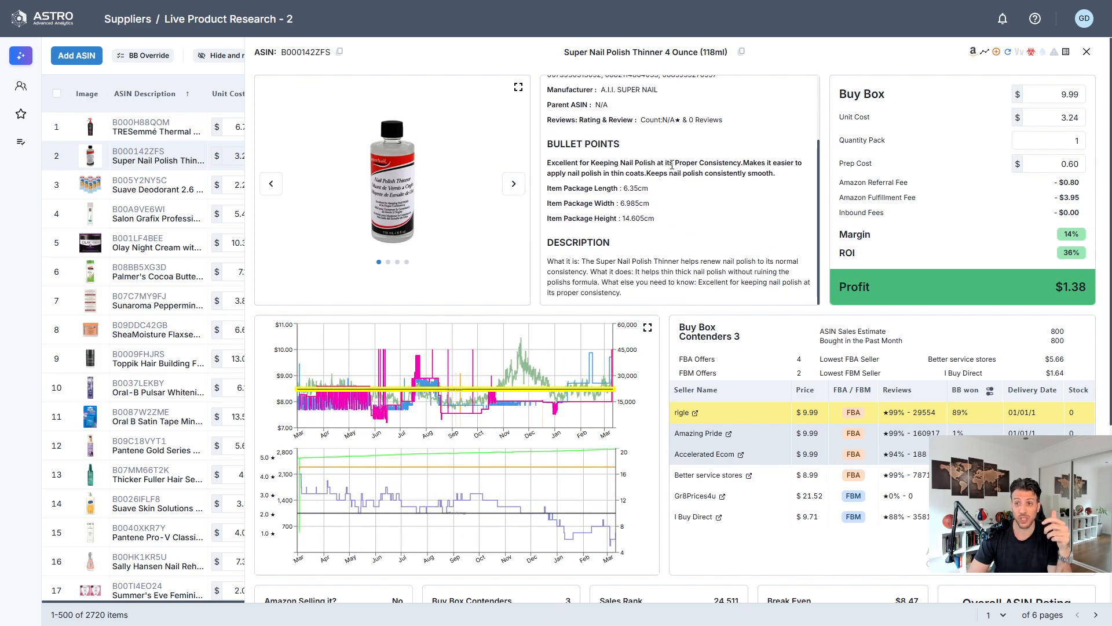
scroll(640, 145, up, 3)
scroll(642, 141, down, 3)
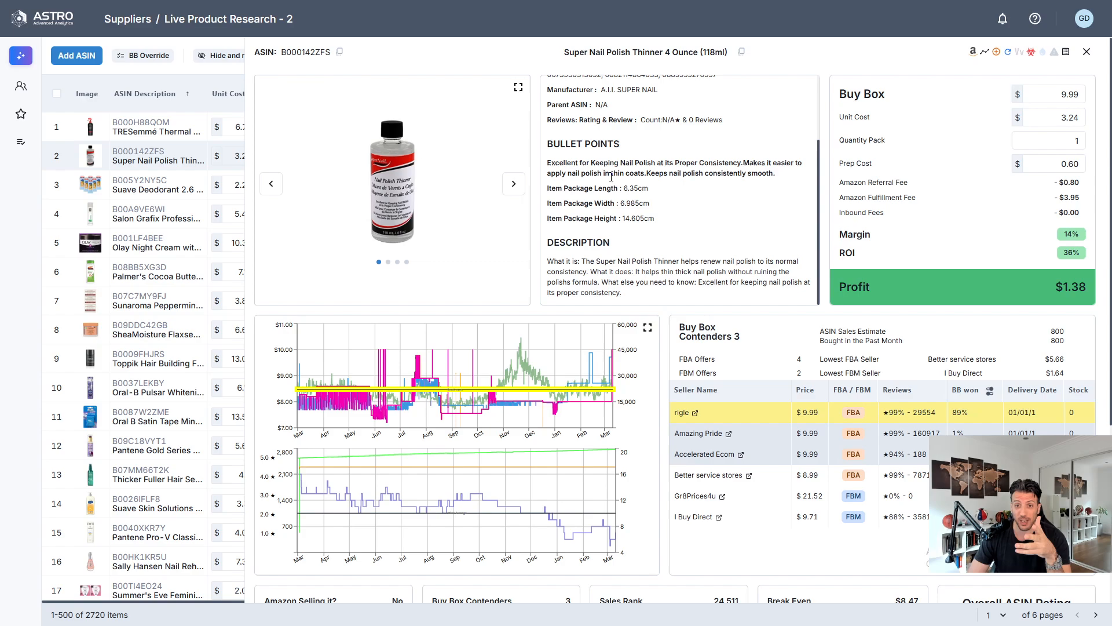
scroll(624, 163, up, 1)
scroll(624, 163, up, 1)
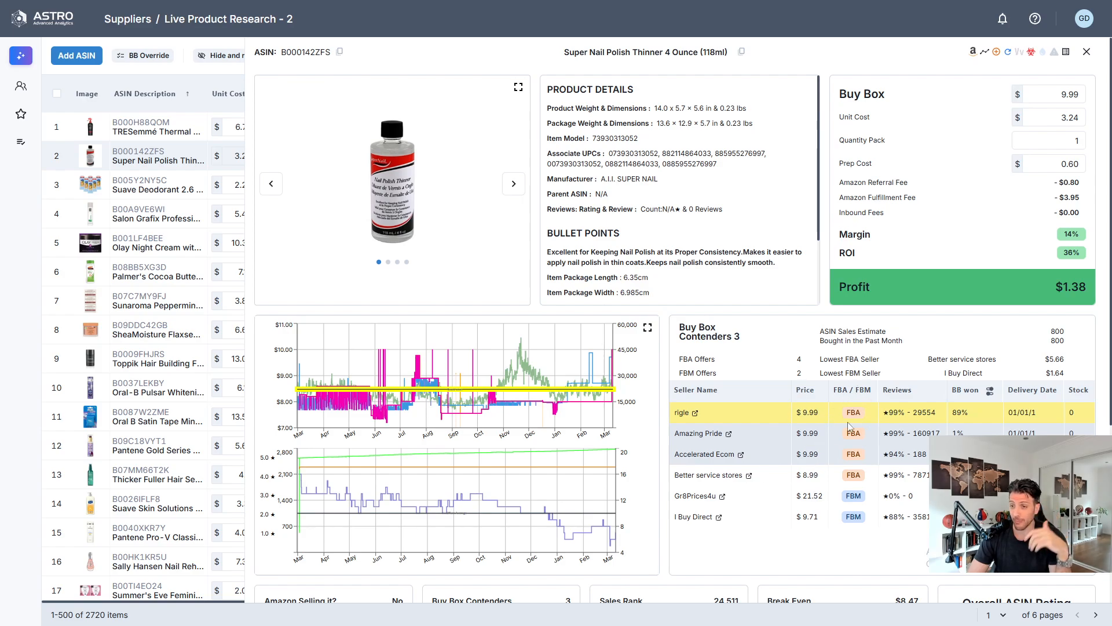
Step: Compare Buy Box winners over the last 90 and 180 days, leaving the period on the last 90 days
click(990, 392)
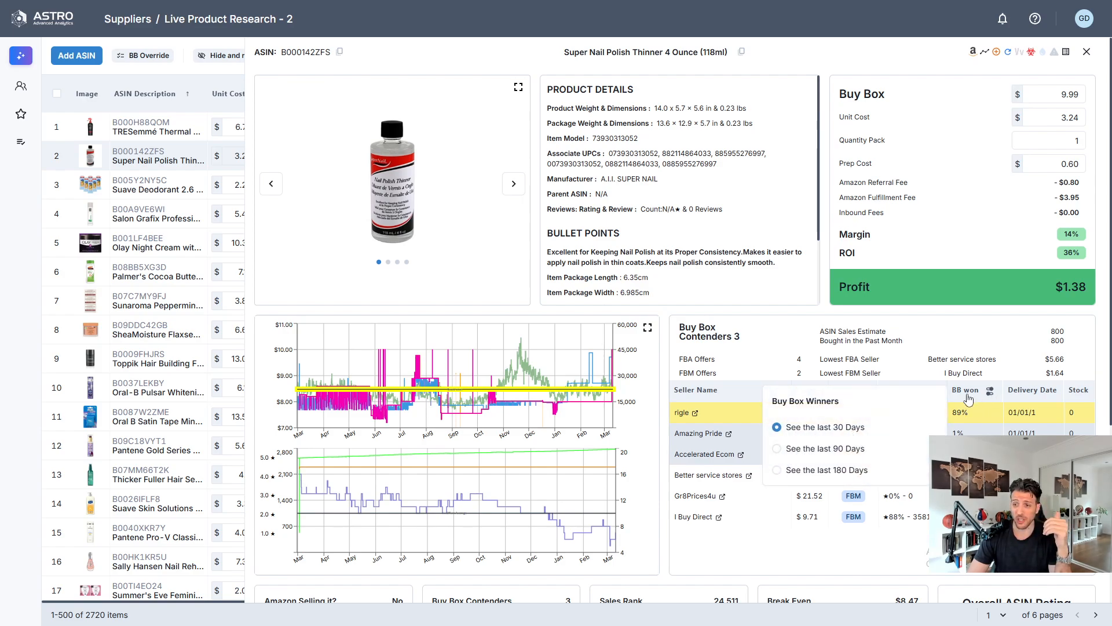
click(828, 450)
click(990, 392)
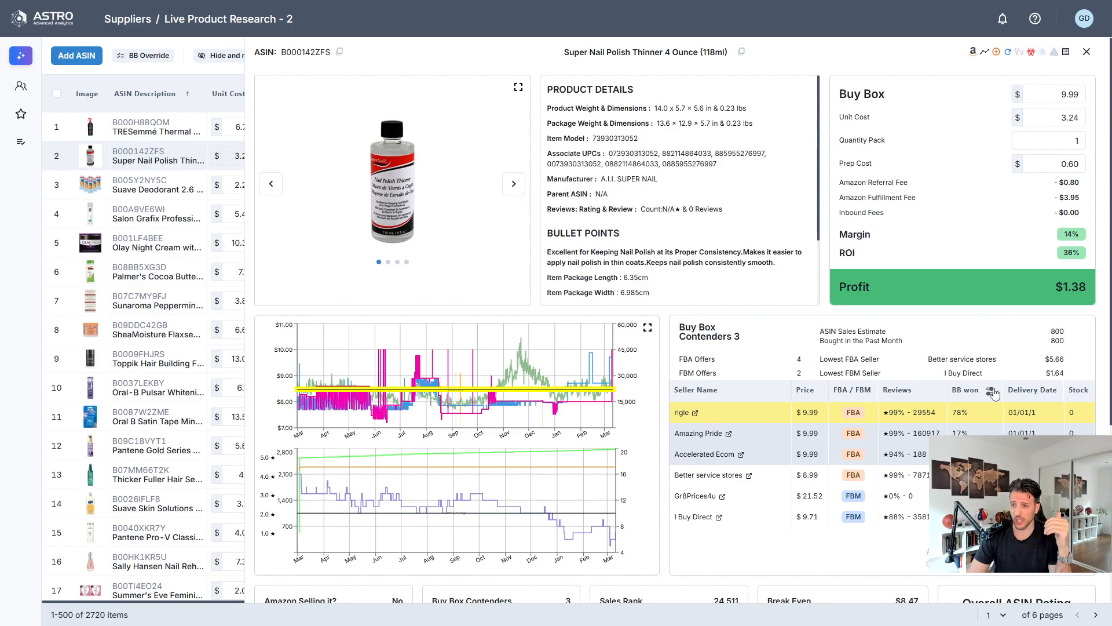
click(821, 470)
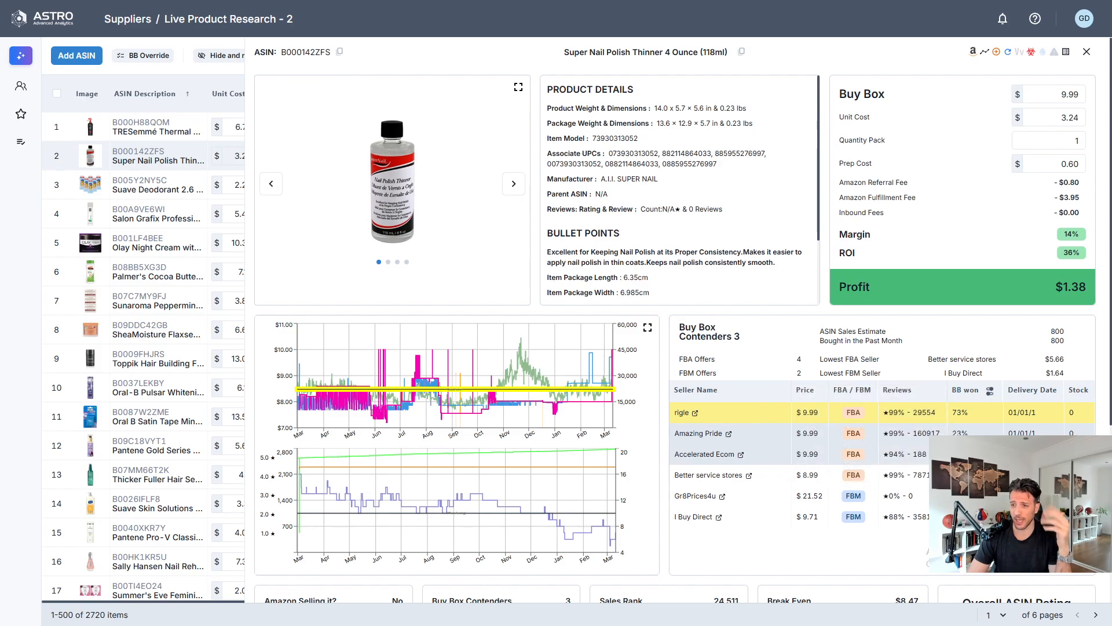
click(991, 394)
click(834, 457)
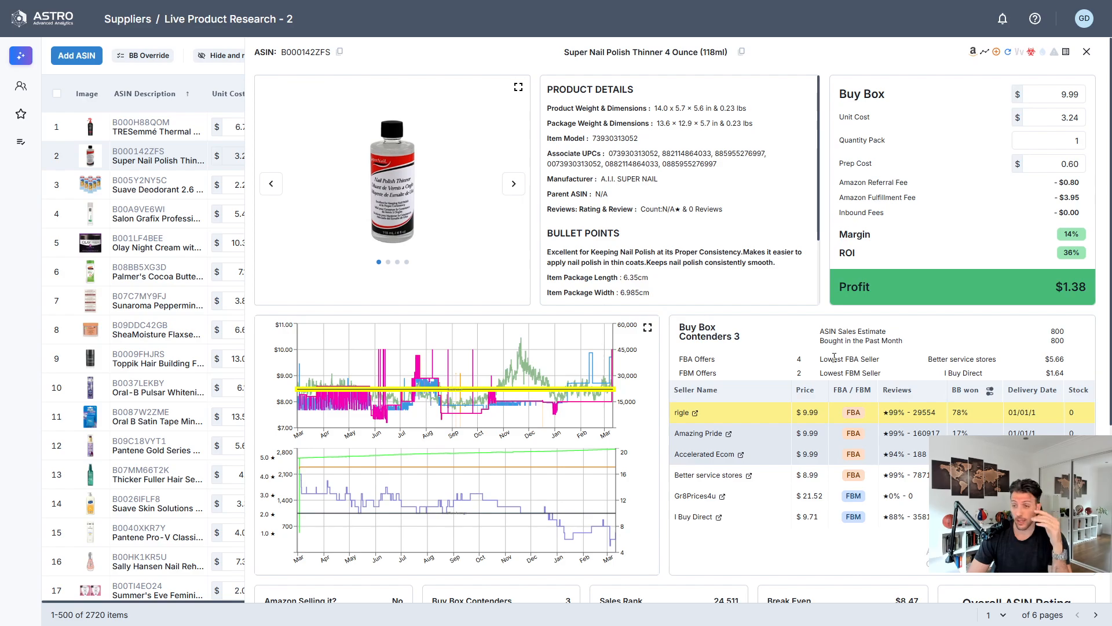
Step: Review the nail polish thinner's 30-day sales share, units bought and price history, and close its analysis
scroll(834, 356, down, 2)
scroll(698, 362, down, 2)
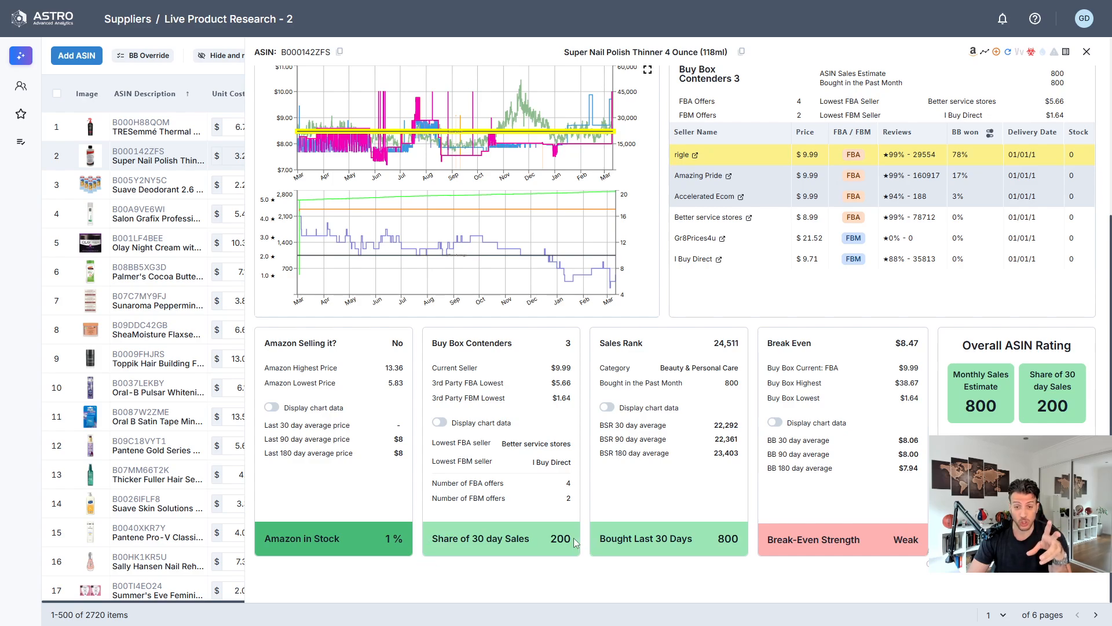
drag(573, 538, 444, 538)
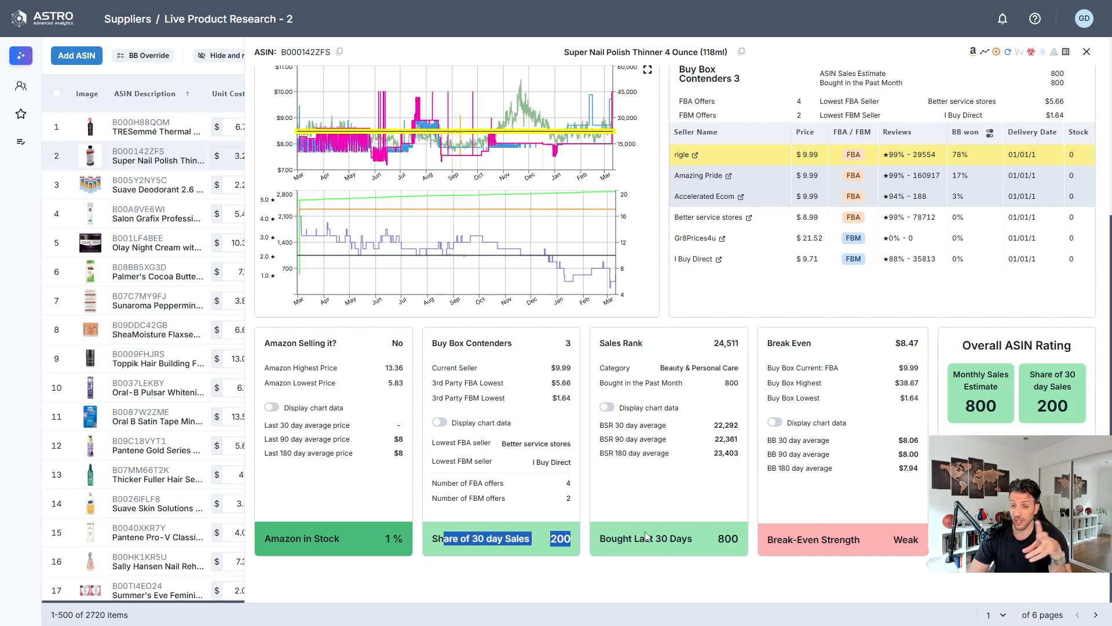
click(719, 536)
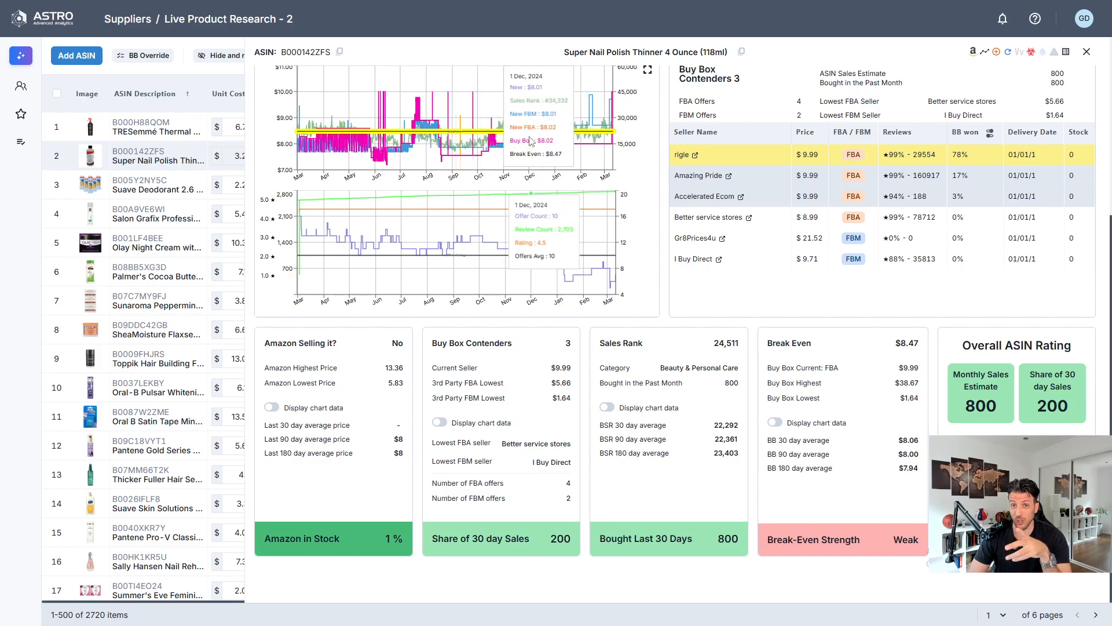
mouse_move(528, 141)
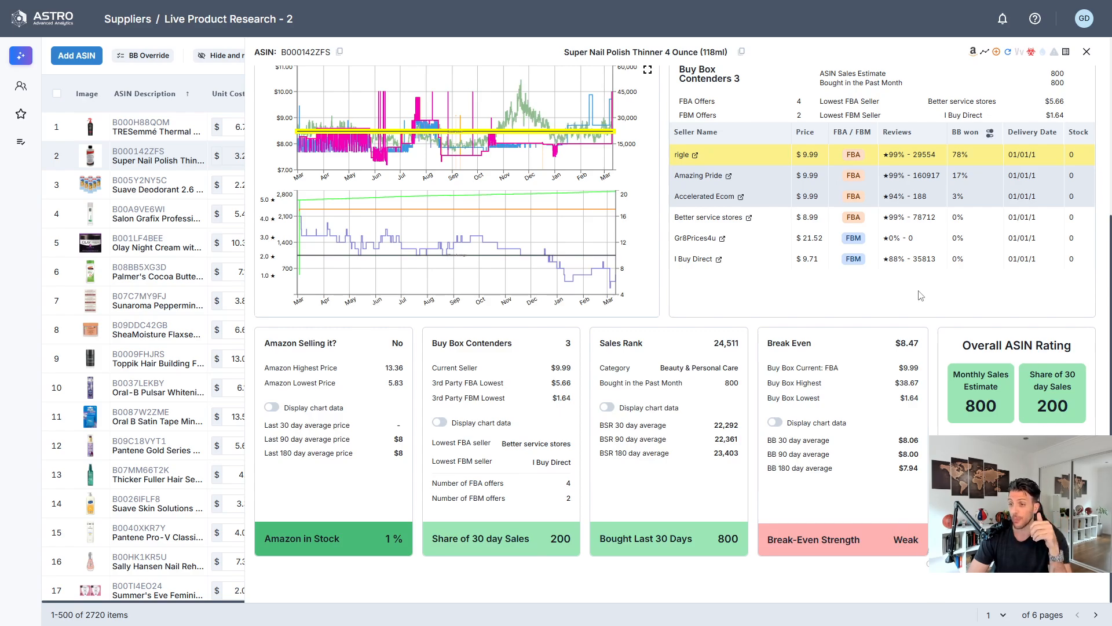
scroll(869, 377, up, 5)
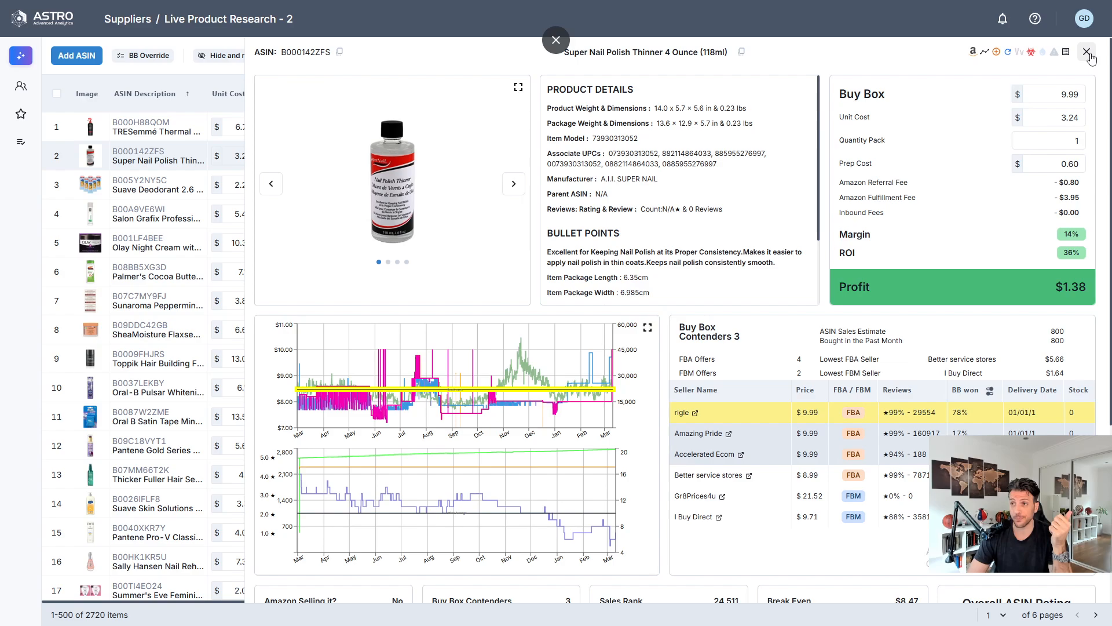
key(Escape)
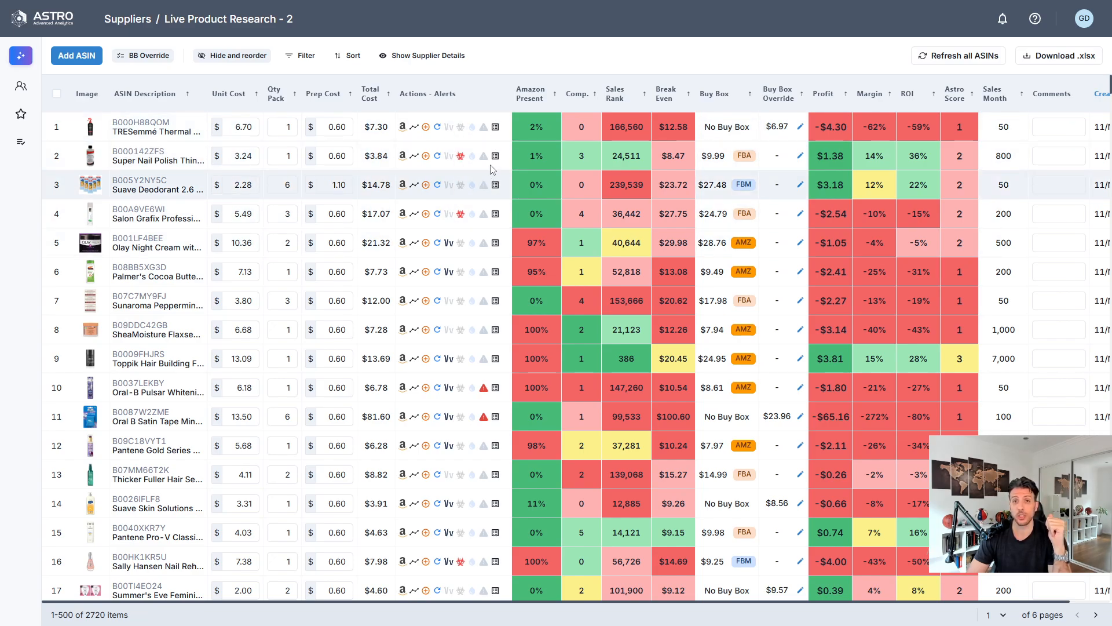
Step: Examine the Buy Box contenders, sales rank and break-even breakdowns for the TRESemmé product
mouse_move(487, 394)
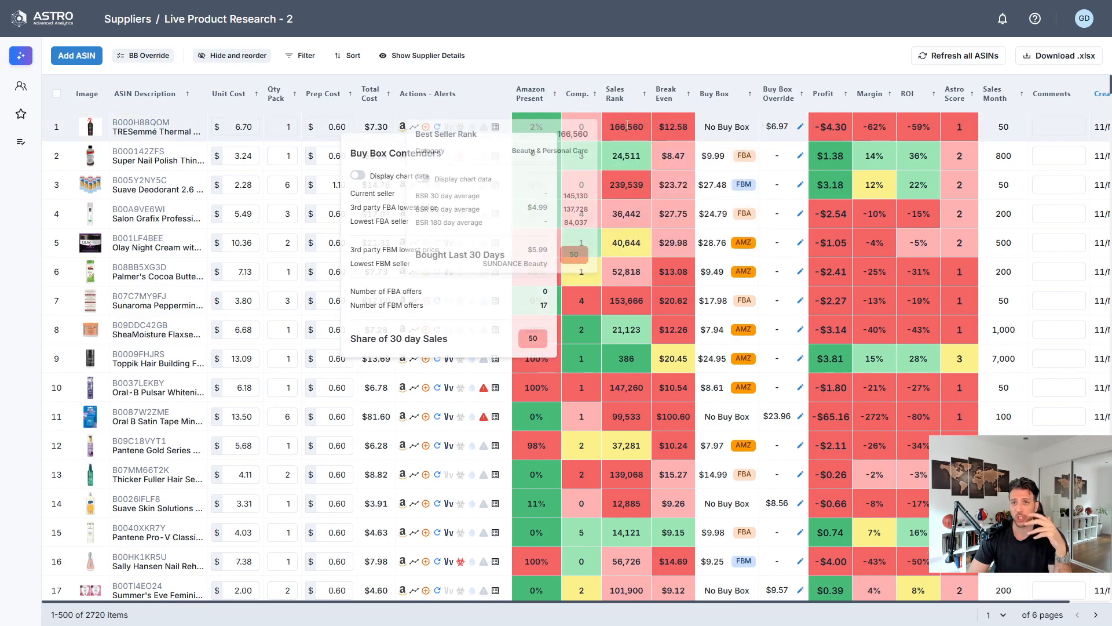
mouse_move(629, 122)
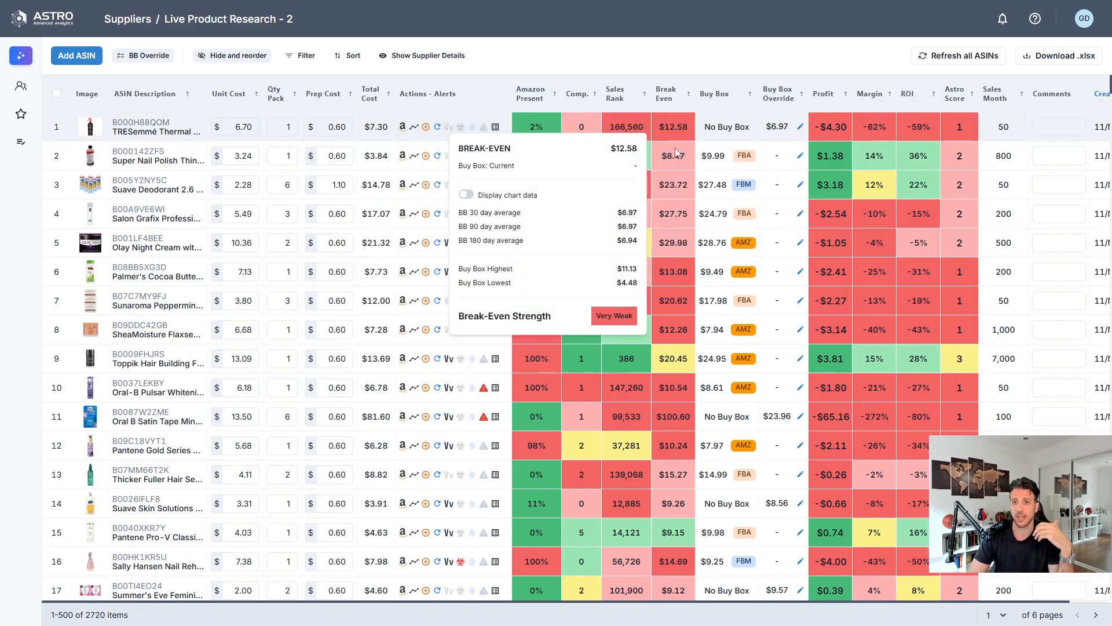
mouse_move(685, 196)
mouse_move(741, 124)
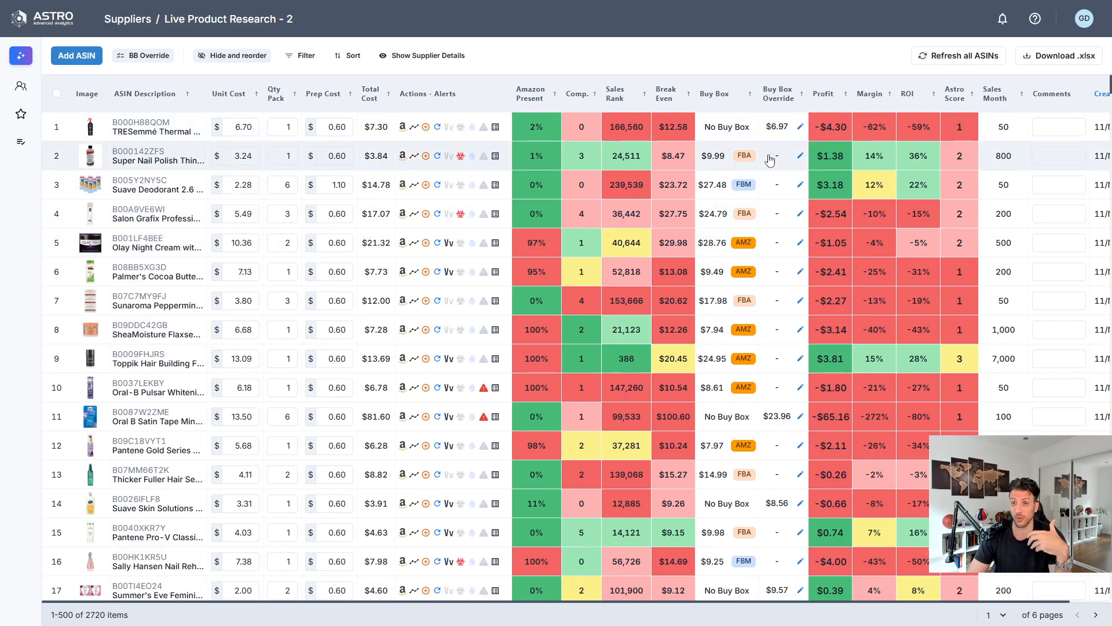
Step: View the Buy Box price override options for the Super Nail Polish Thinner without saving, and check the profit breakdown in the product list
click(800, 155)
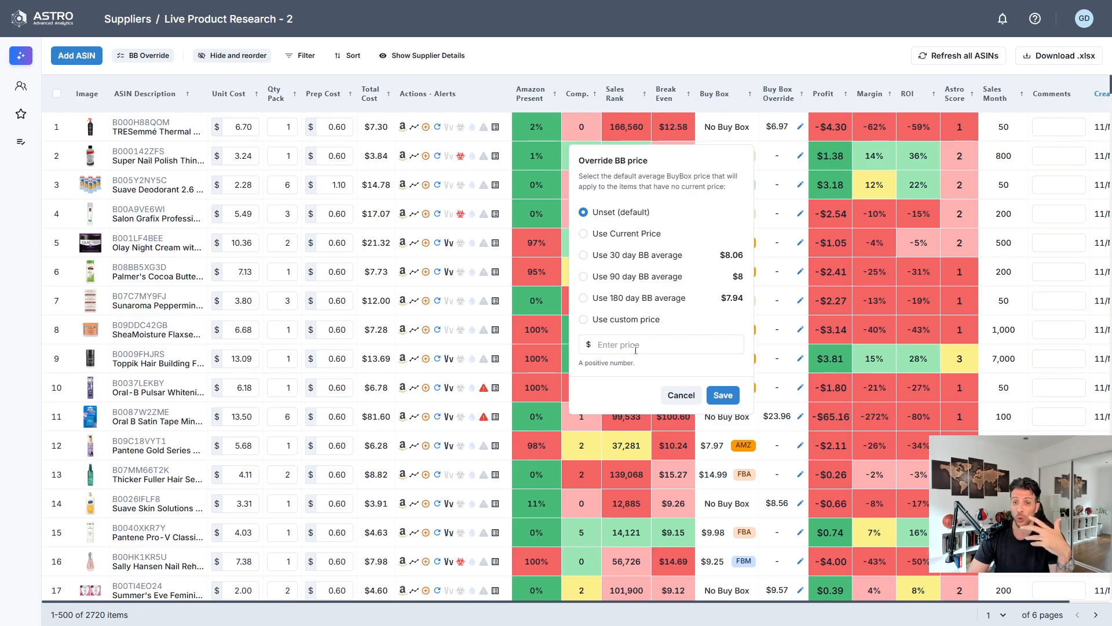
click(777, 60)
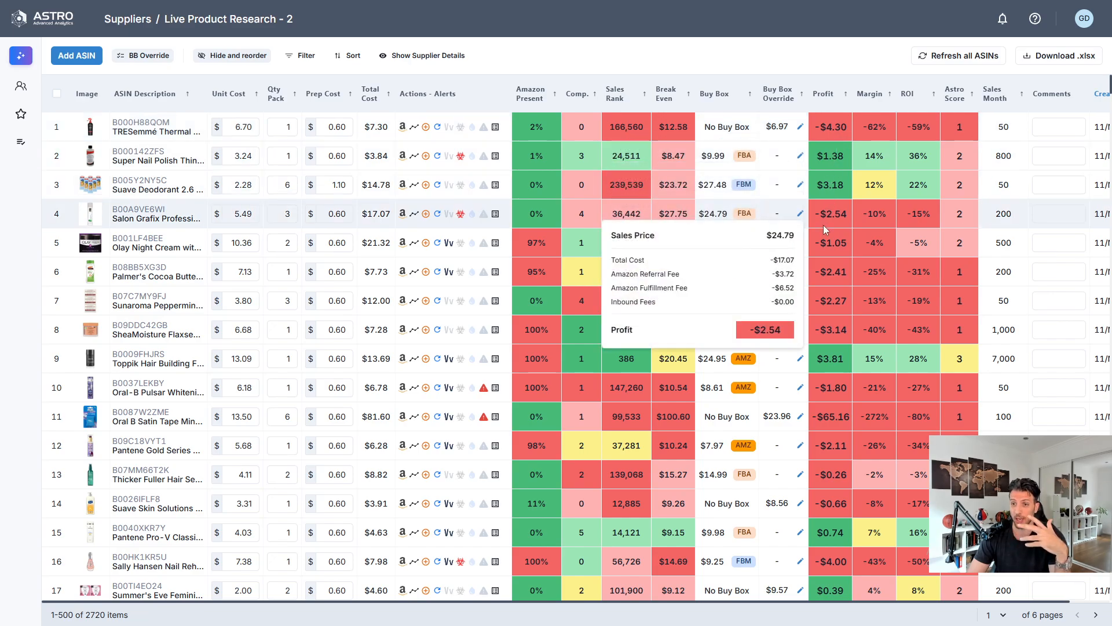
mouse_move(831, 183)
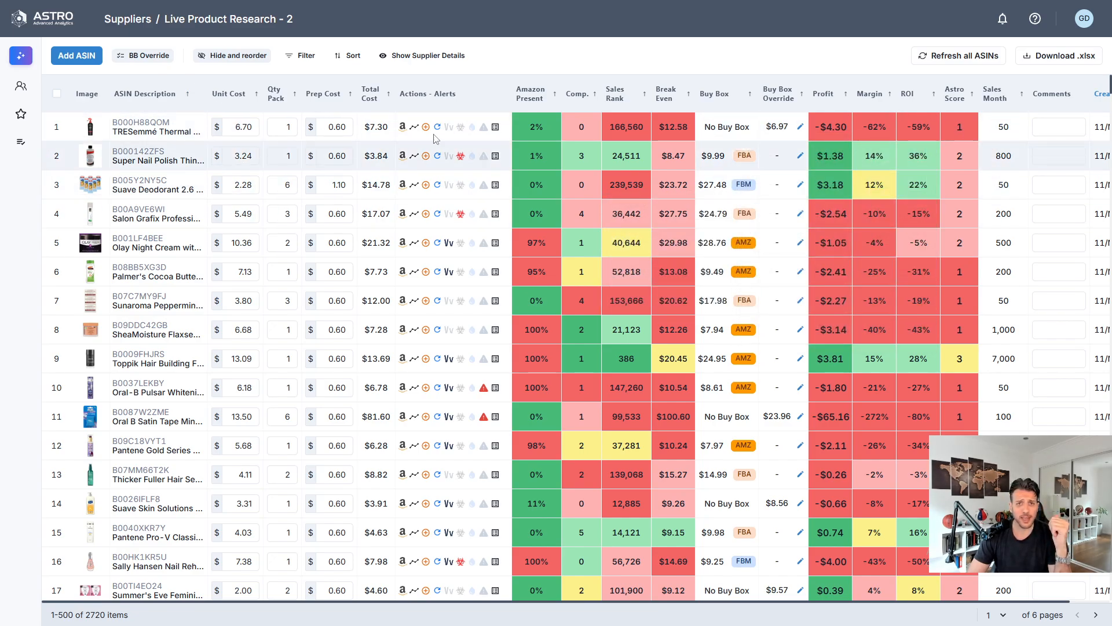
mouse_move(967, 132)
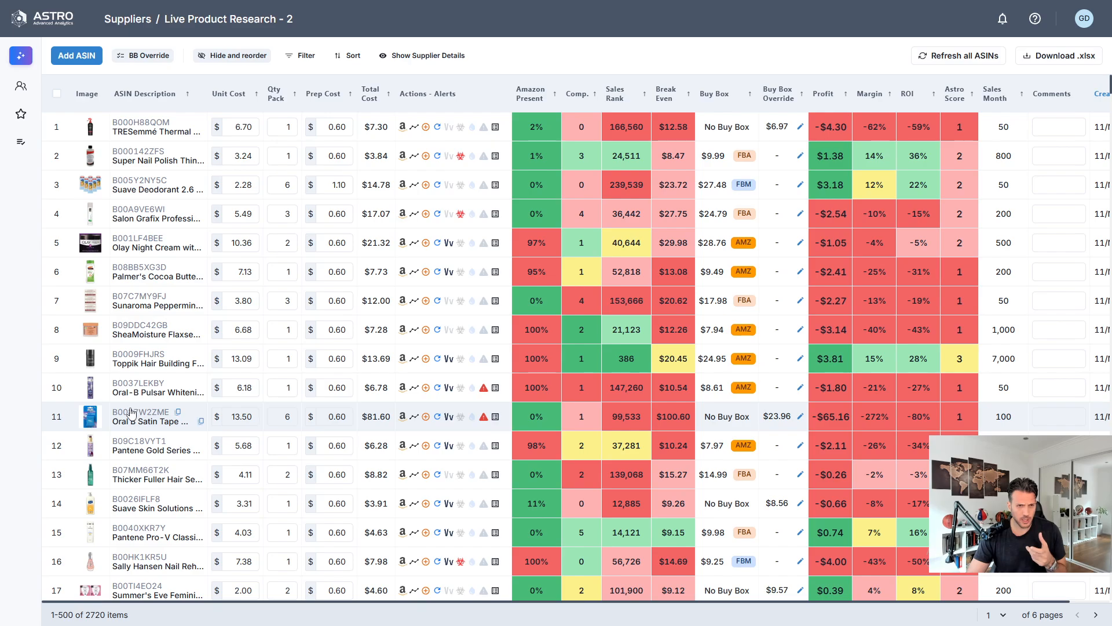
Step: Check the supplier description of the Oral B Satin Tape Mint product and set its pack quantity to 1
mouse_move(132, 417)
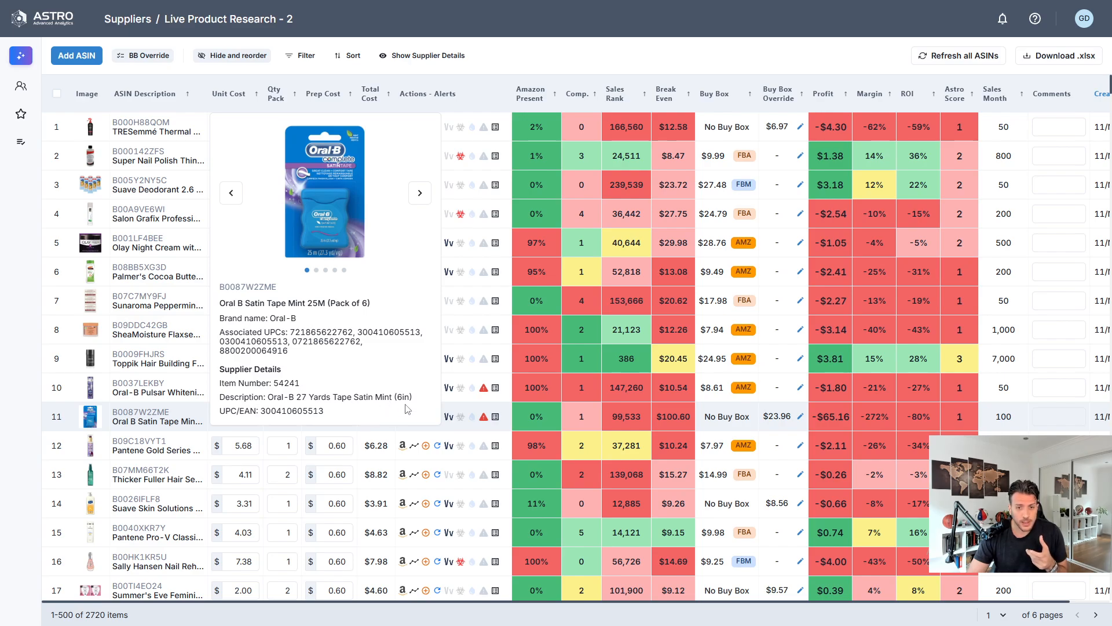
click(284, 417)
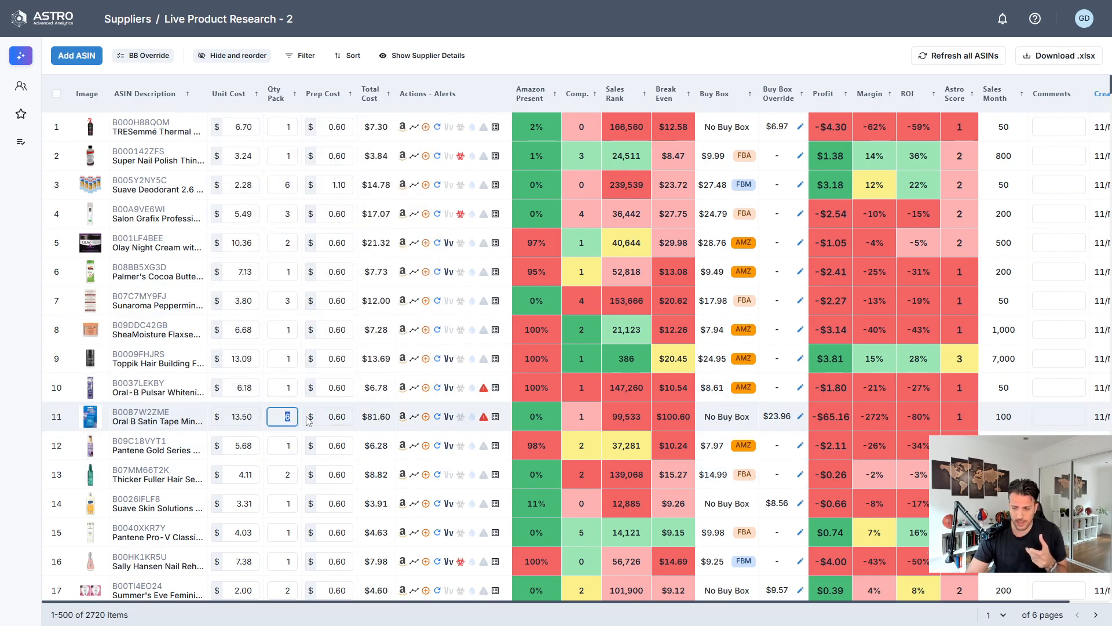
text(1)
key(Return)
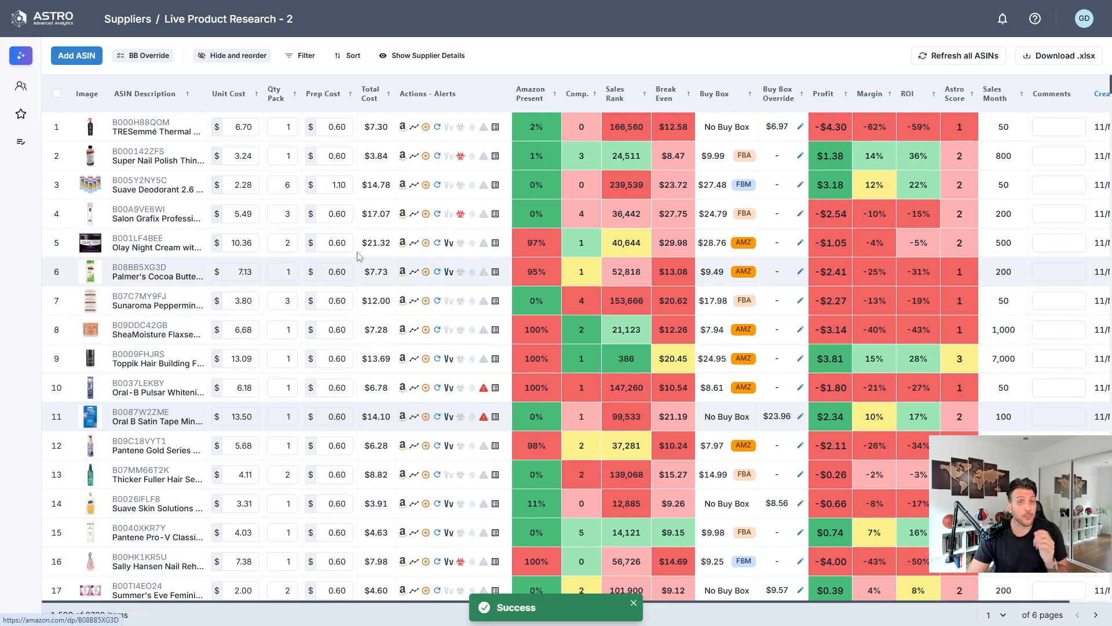
Step: Define a product filter for an Astro Score of more than Average
click(300, 55)
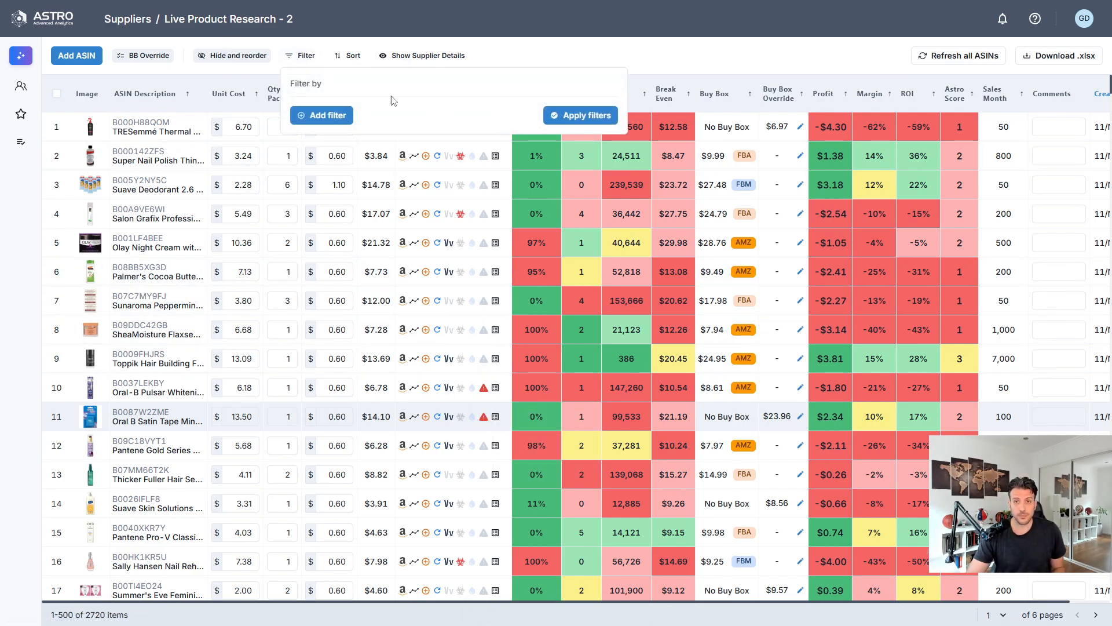
click(298, 116)
click(362, 117)
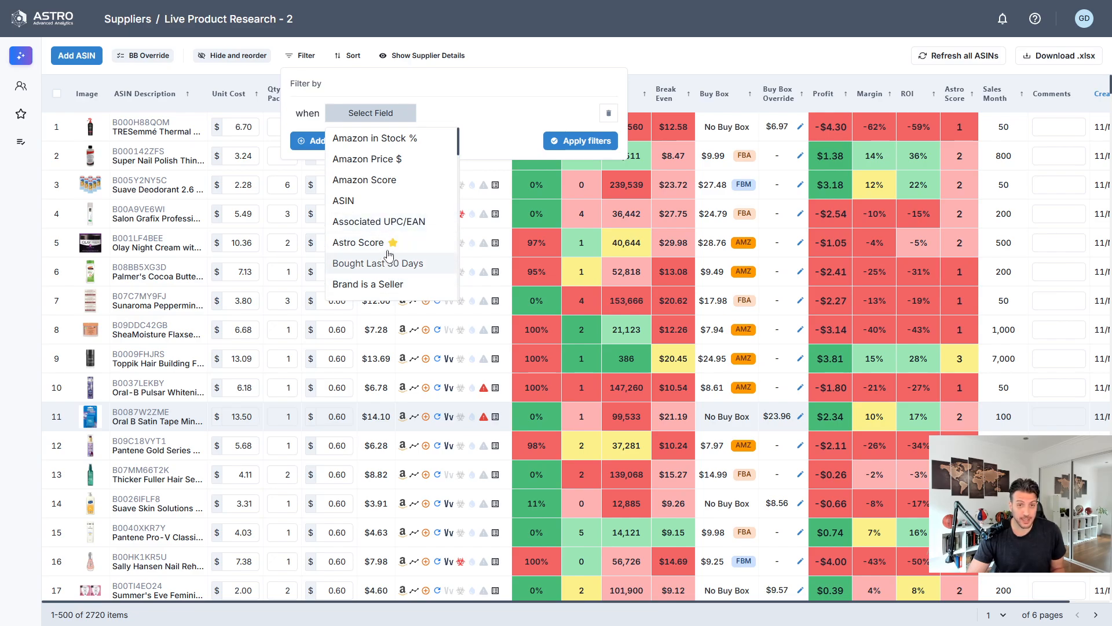
click(372, 242)
click(480, 116)
click(455, 137)
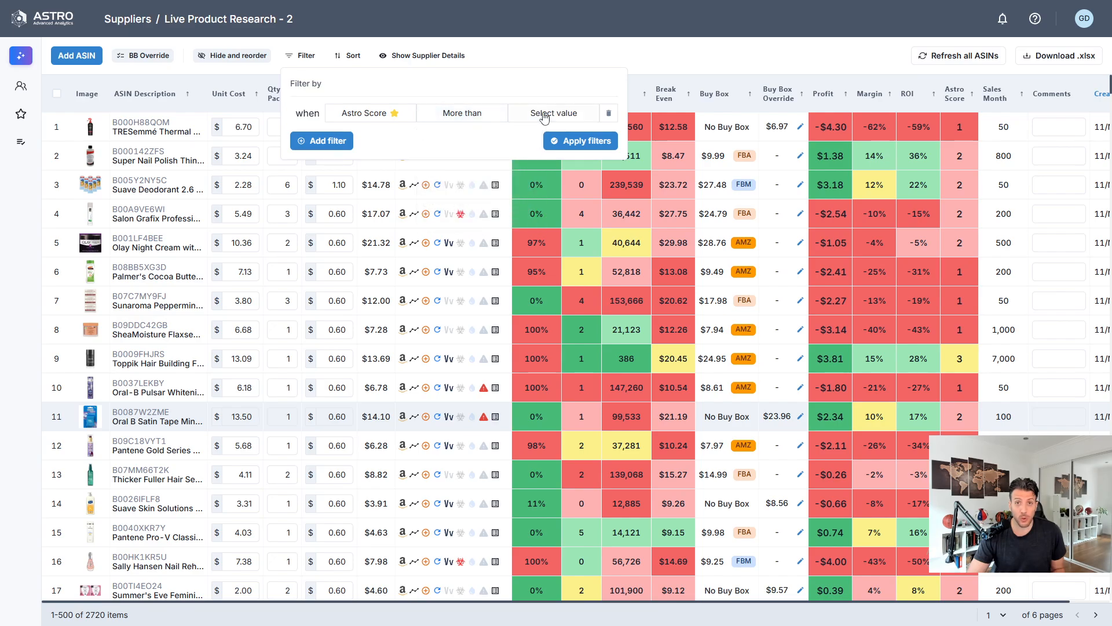
click(547, 113)
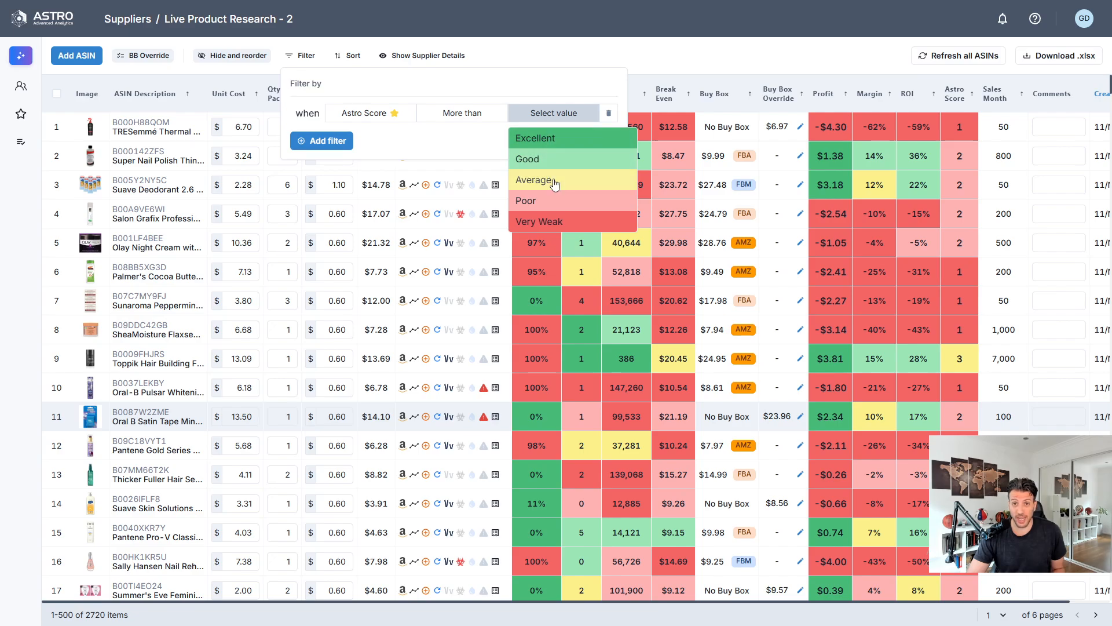
click(534, 179)
Step: Add a filter condition for FBA Offers of more than 1
click(308, 153)
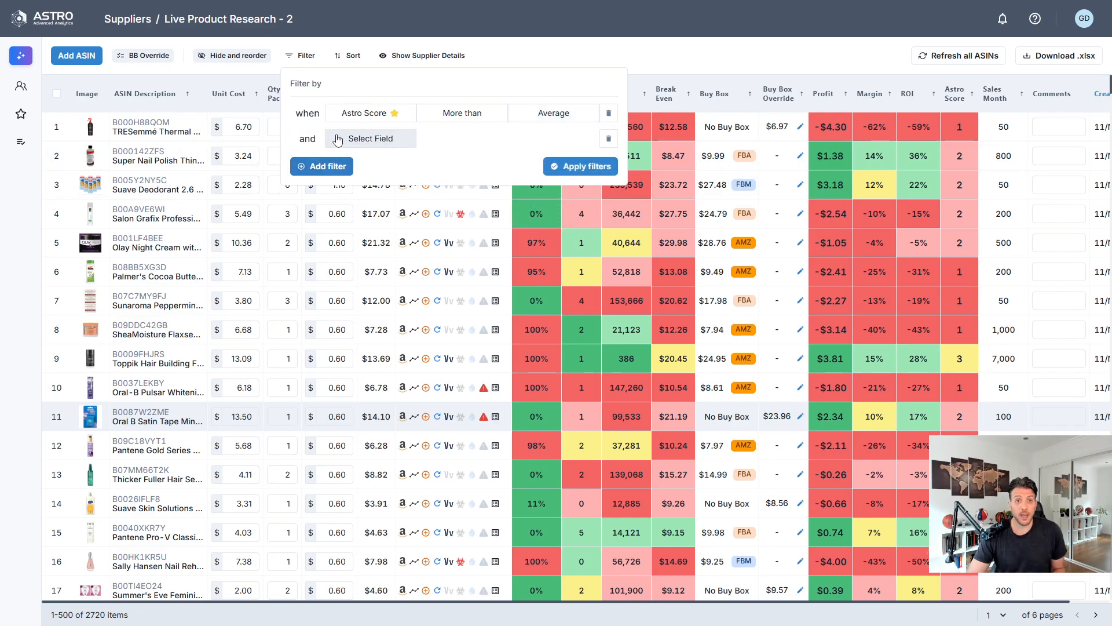
click(385, 142)
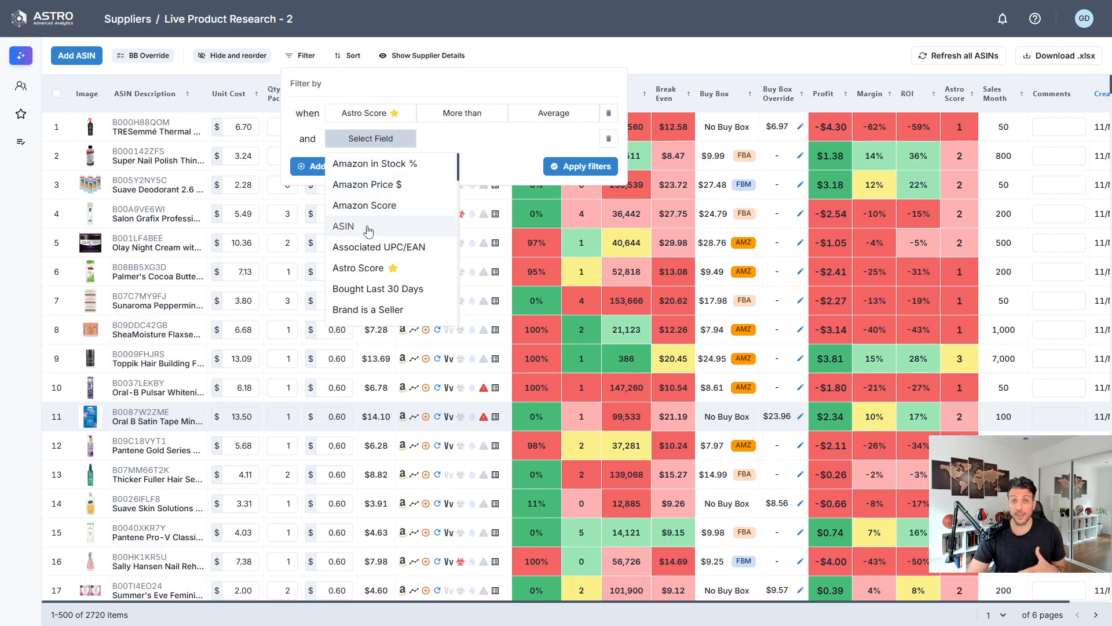
scroll(362, 220, down, 6)
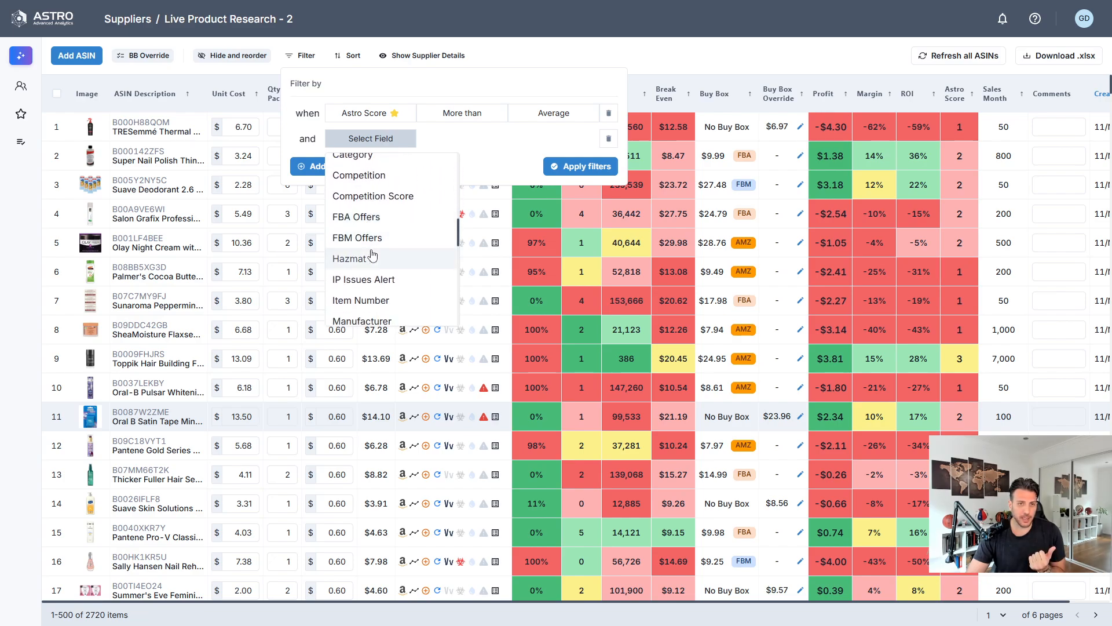
scroll(380, 268, up, 3)
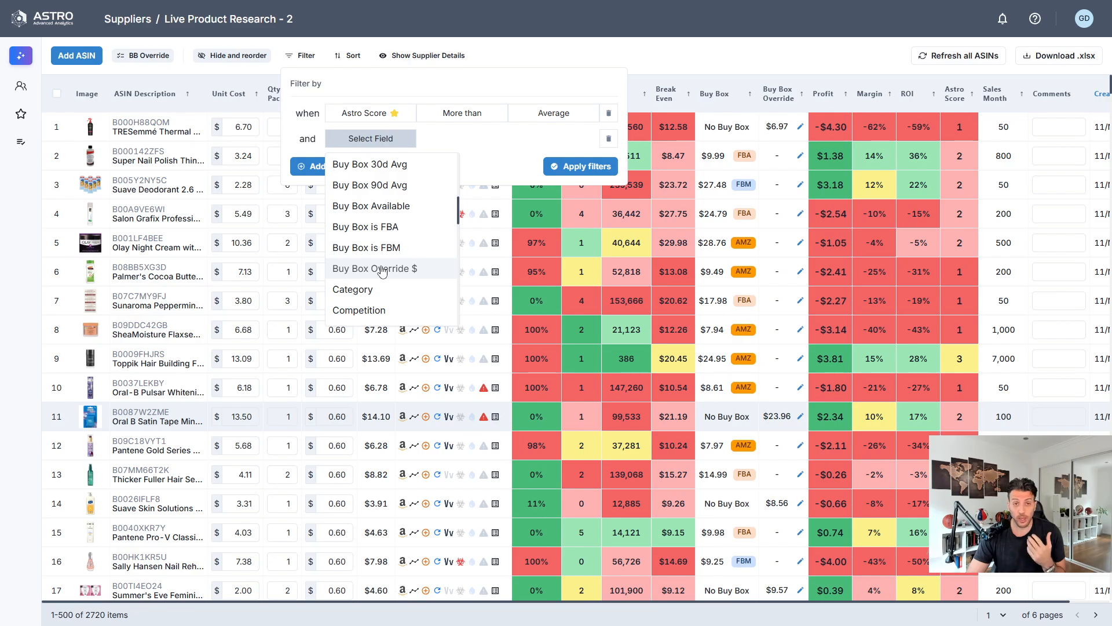
scroll(381, 270, down, 3)
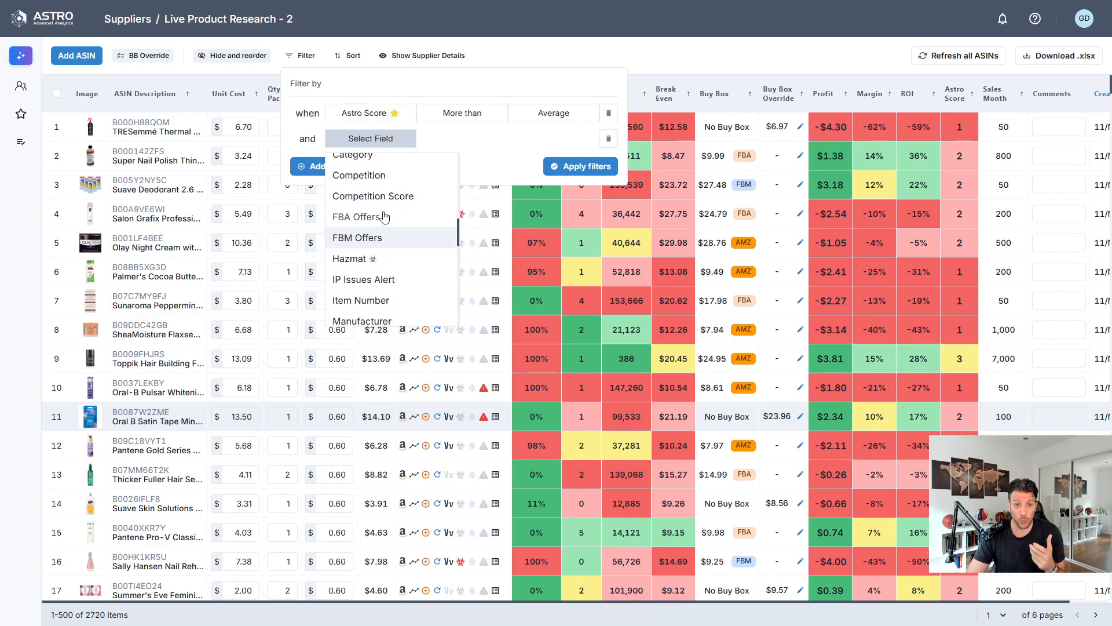
click(371, 217)
click(461, 140)
click(464, 162)
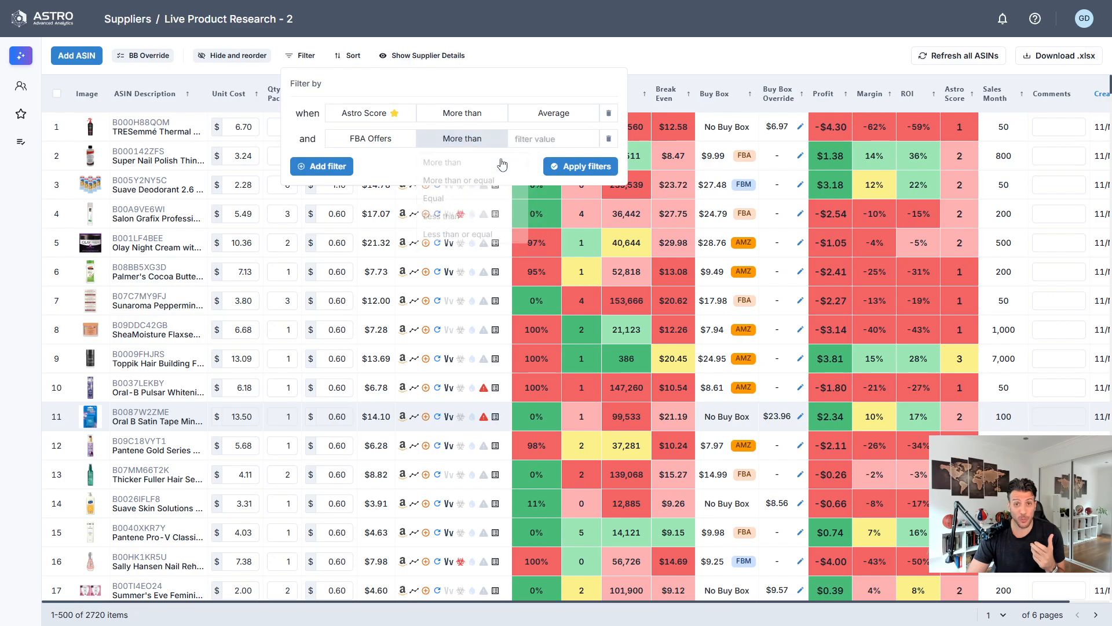
click(518, 140)
text(1)
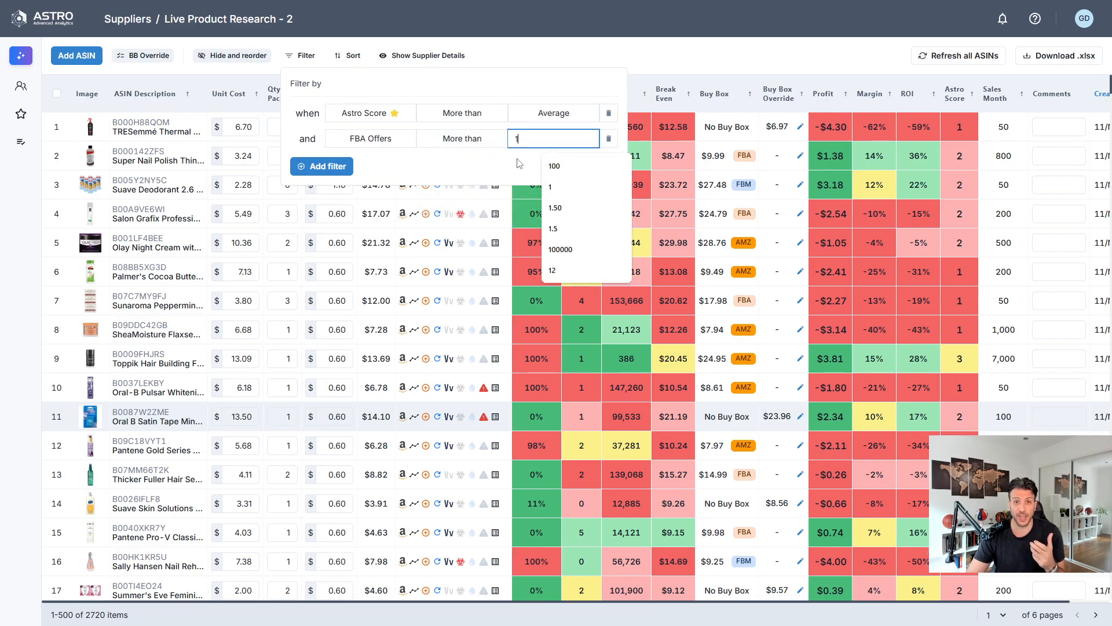
Step: Add a filter condition for an IP Issues Alert of less than Low
click(326, 167)
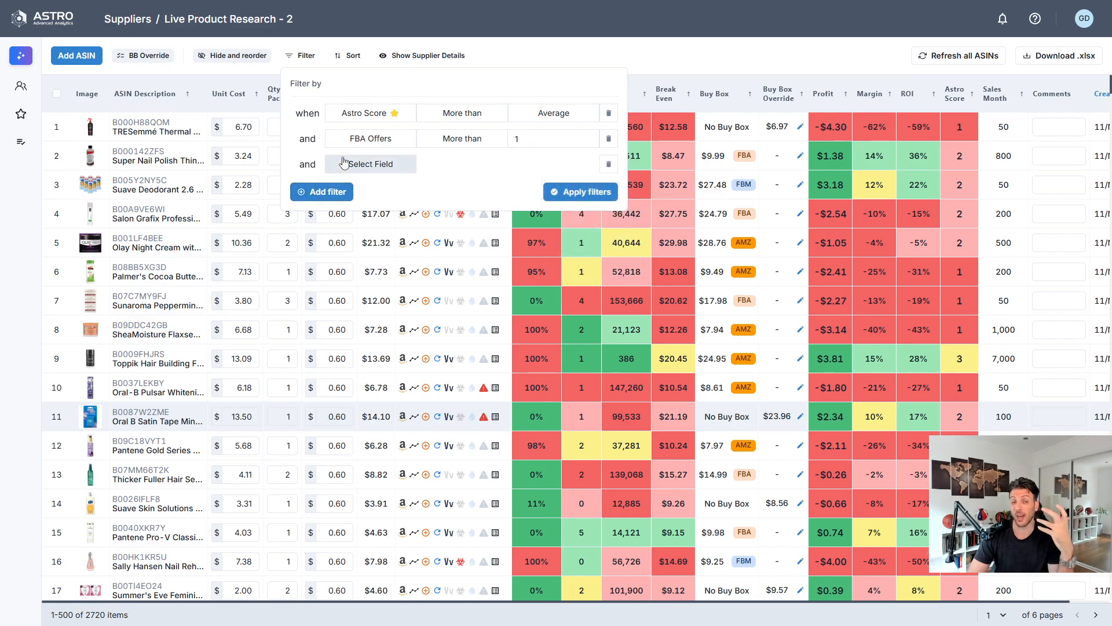
click(382, 168)
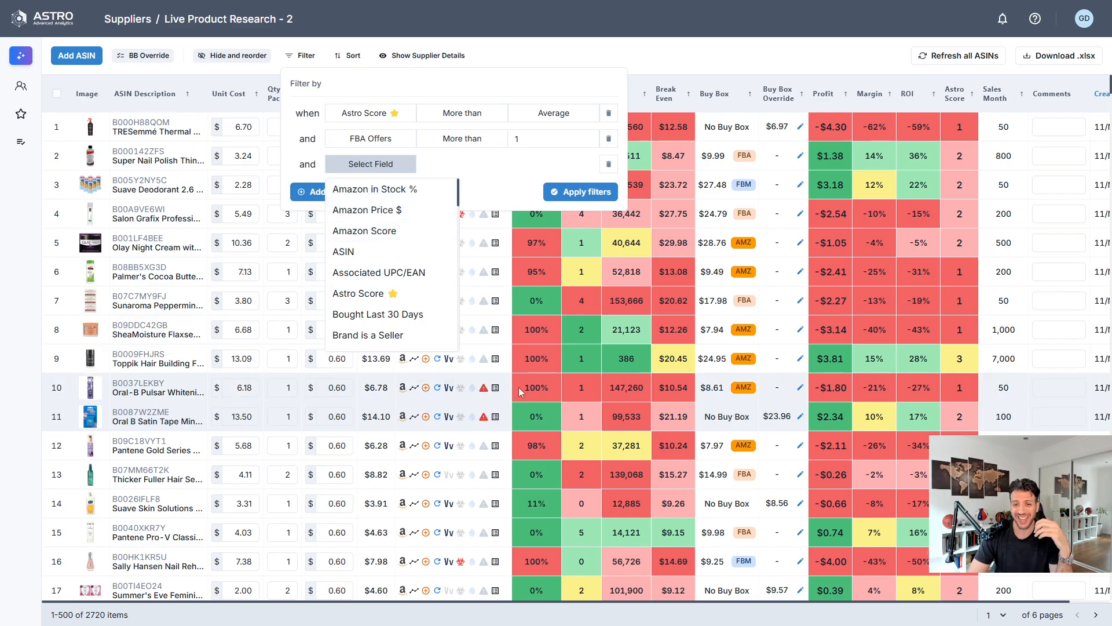
scroll(362, 245, down, 3)
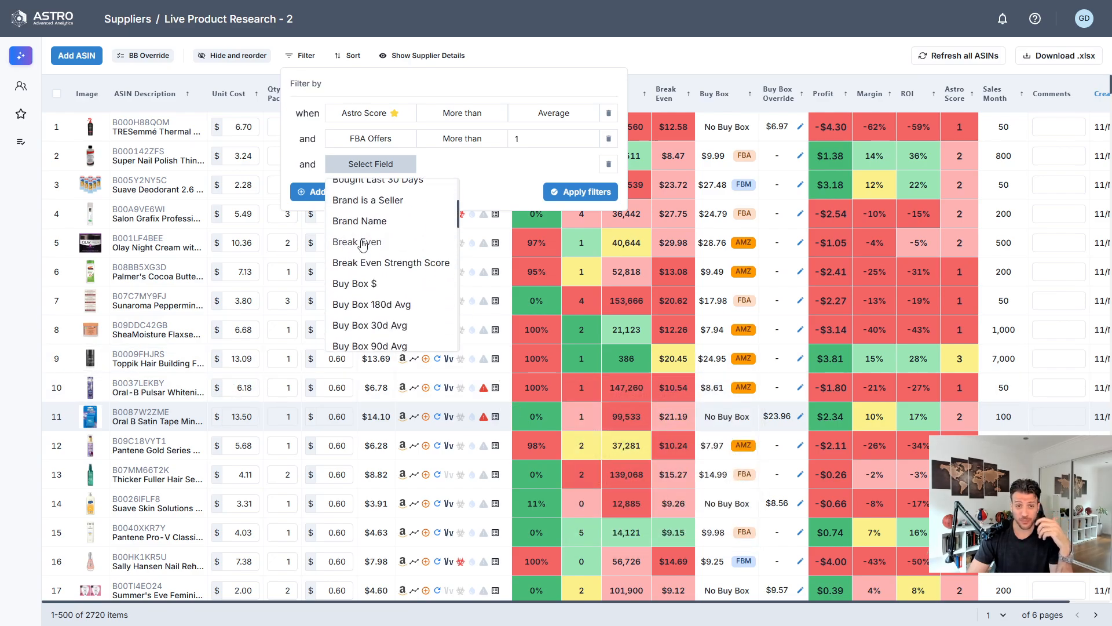
scroll(362, 245, down, 4)
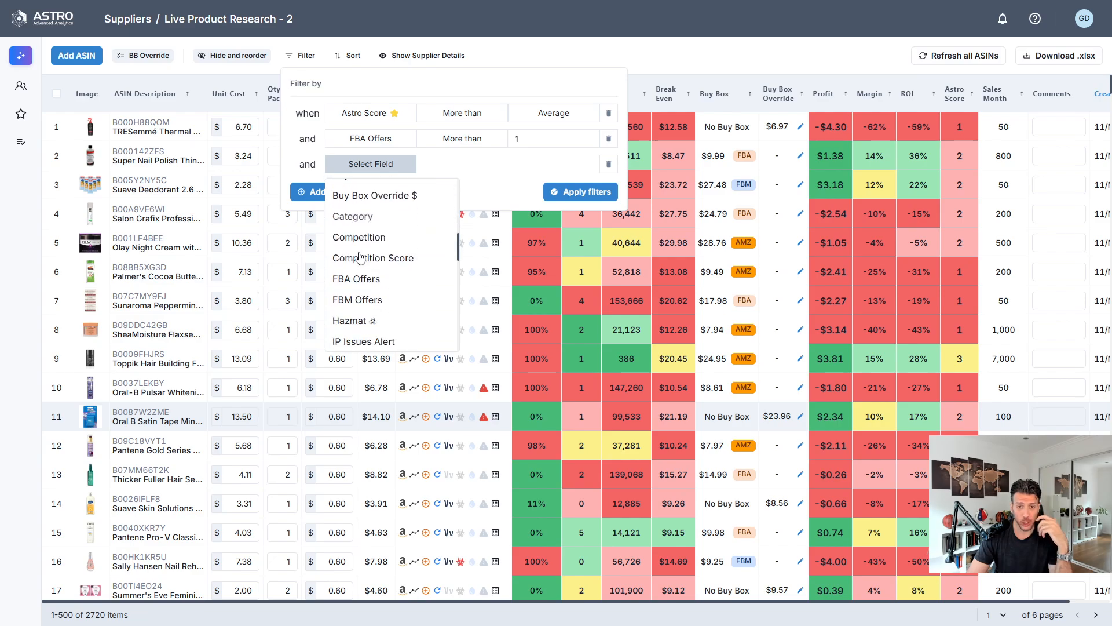
scroll(364, 278, down, 5)
scroll(374, 290, up, 6)
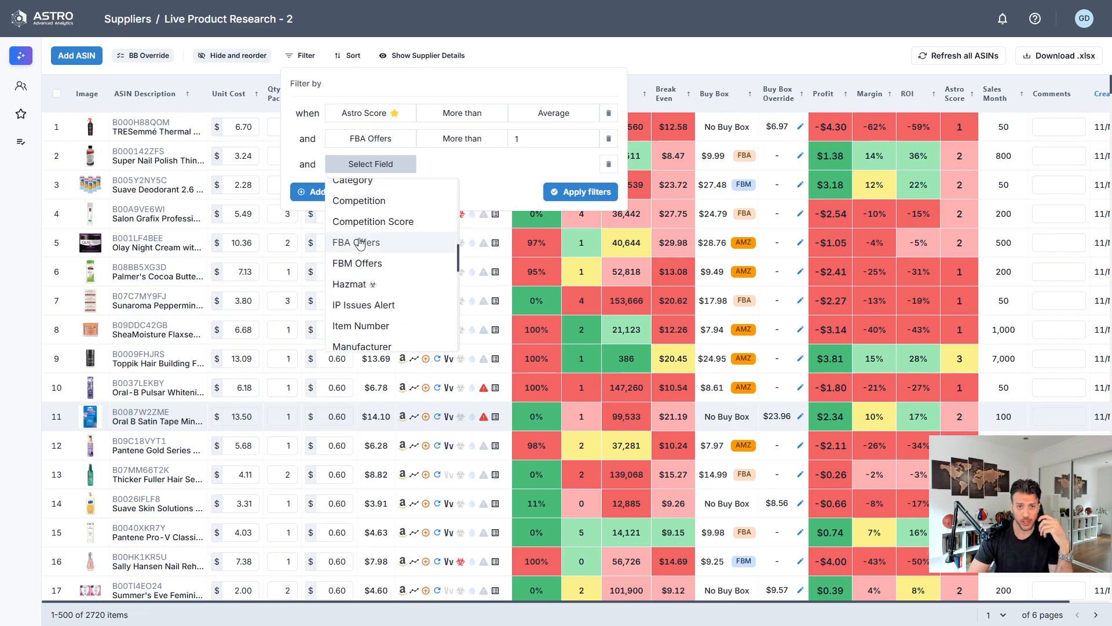
click(377, 306)
click(465, 166)
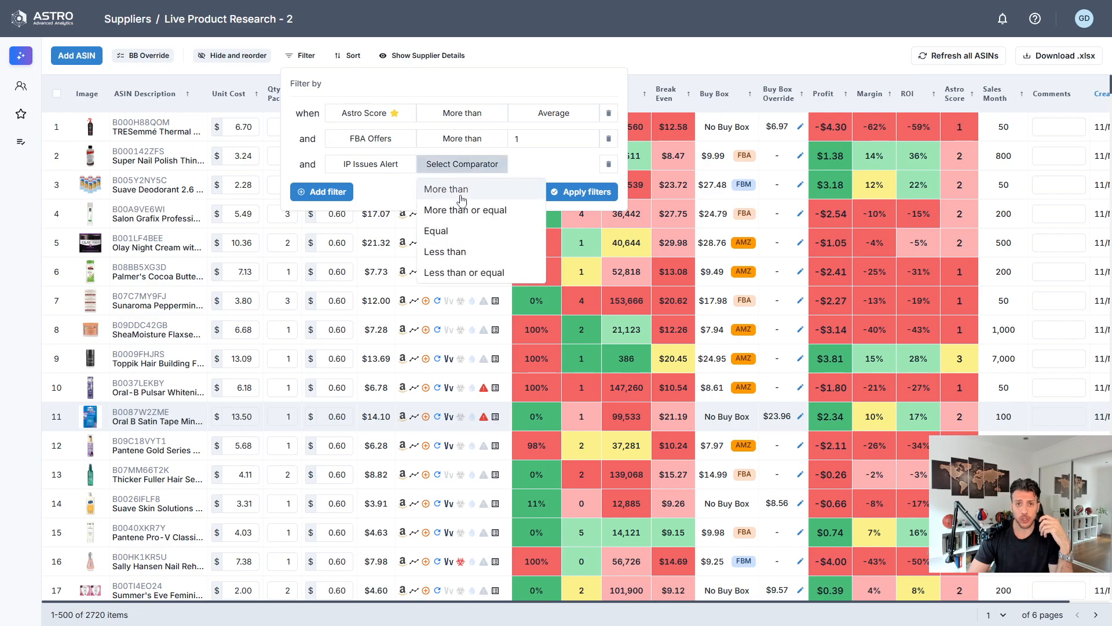
click(445, 252)
click(553, 164)
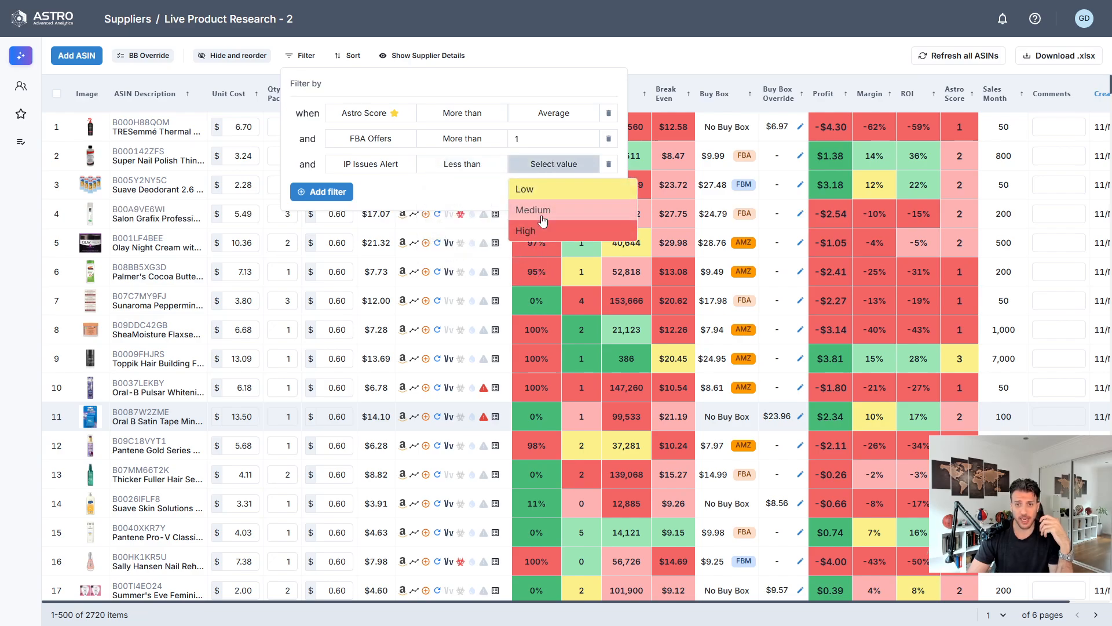
click(552, 190)
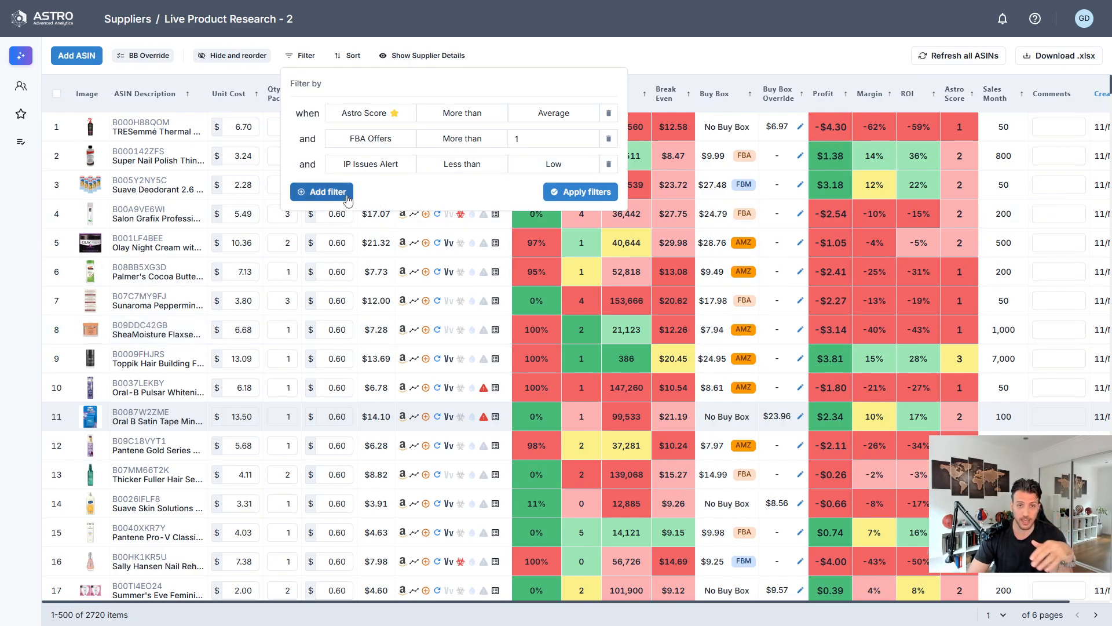
Step: Add a filter condition that requires Hazmat to equal False
click(326, 192)
click(364, 191)
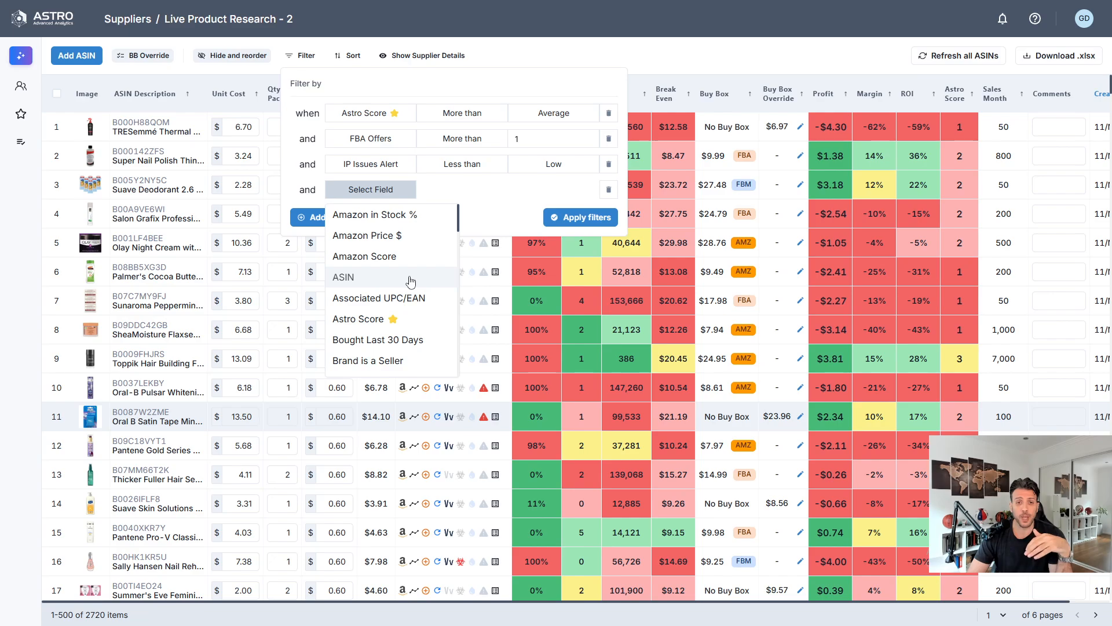
scroll(375, 290, down, 3)
scroll(375, 290, down, 3)
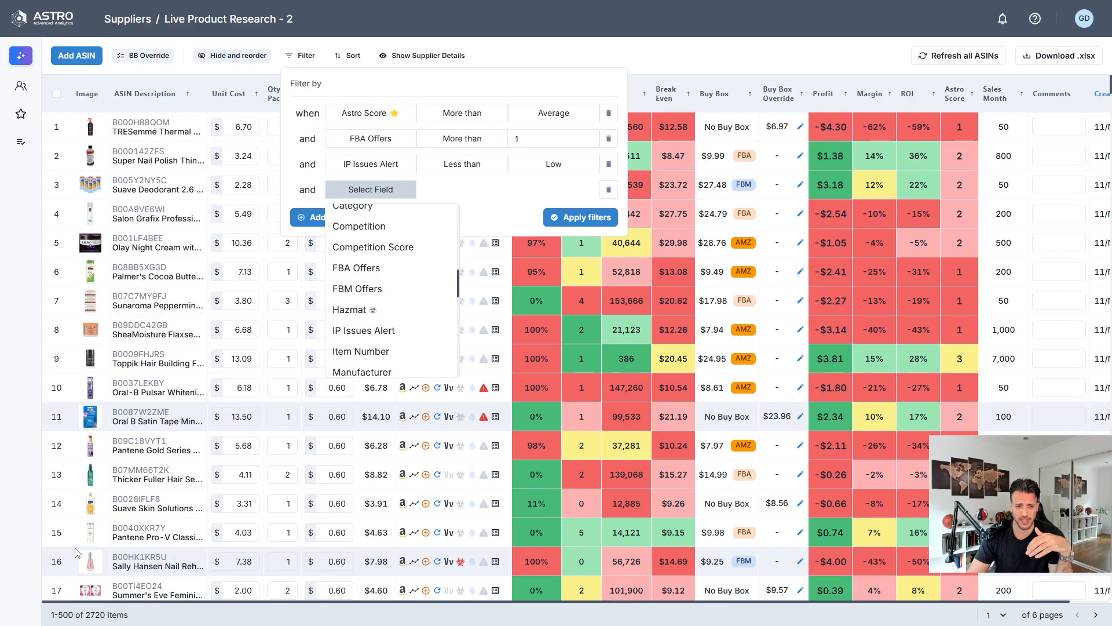
mouse_move(139, 564)
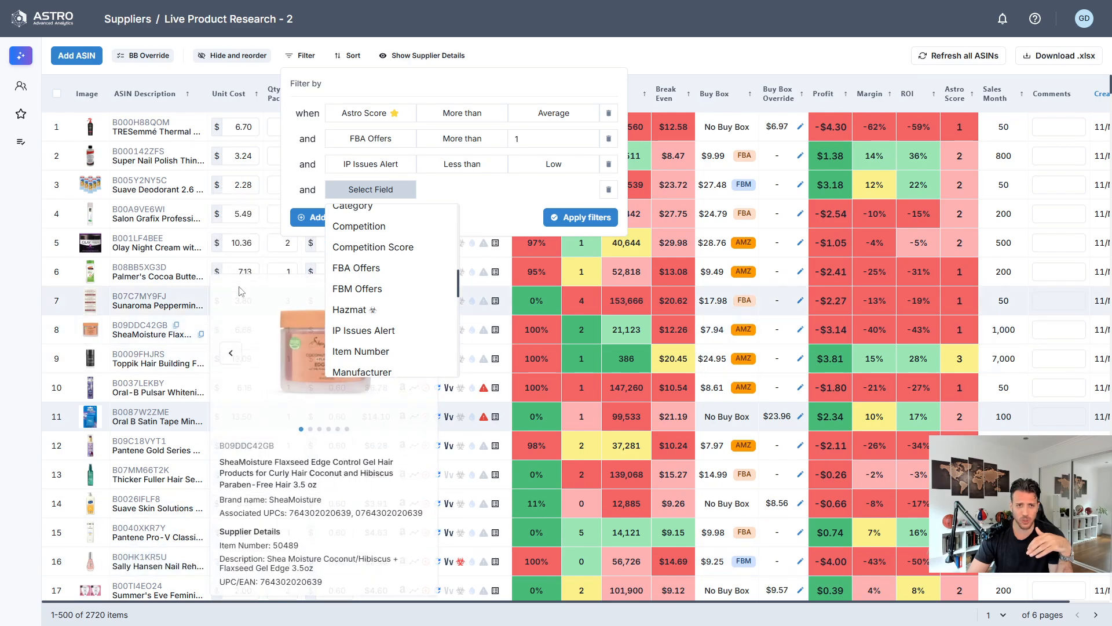
click(364, 310)
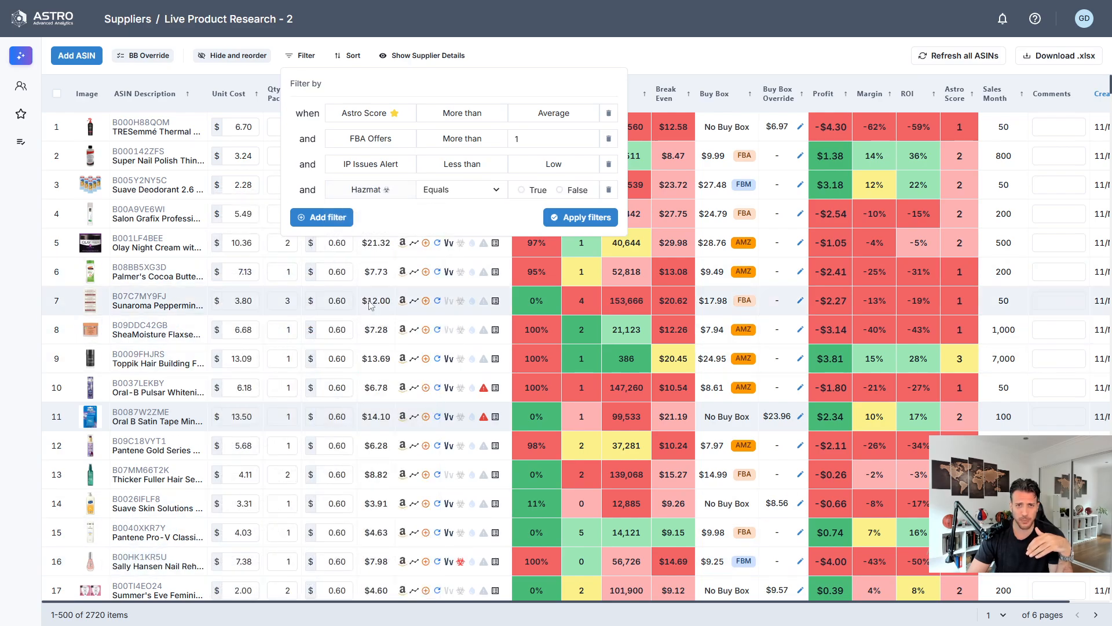
click(573, 192)
Step: Add a filter condition for an ROI % of more than 50
click(320, 217)
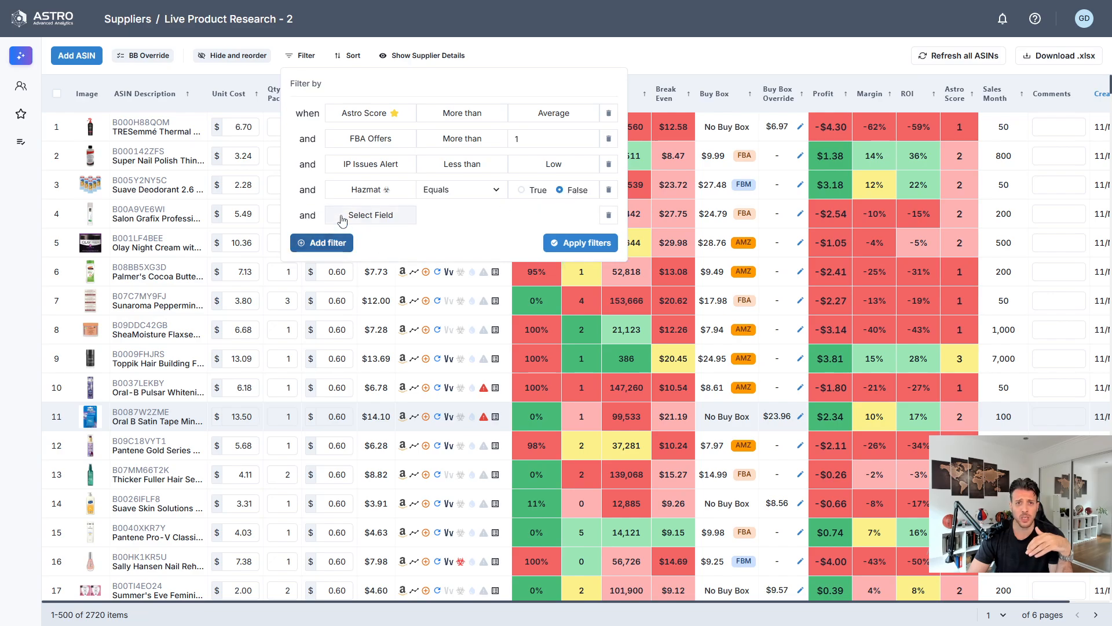
click(374, 218)
scroll(413, 296, down, 10)
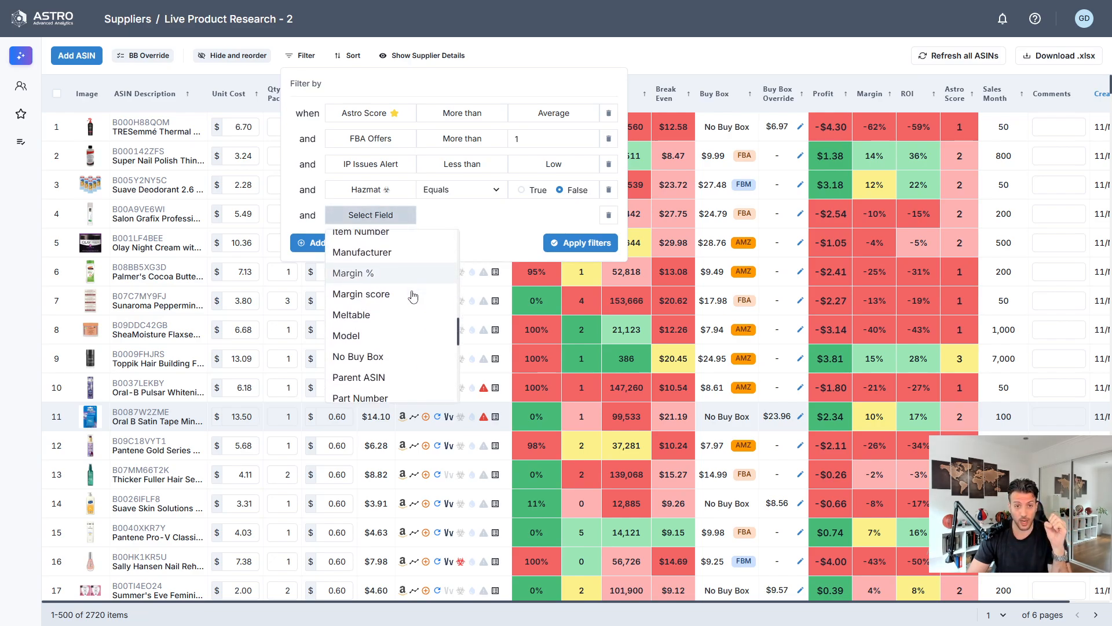
scroll(413, 296, down, 3)
click(365, 331)
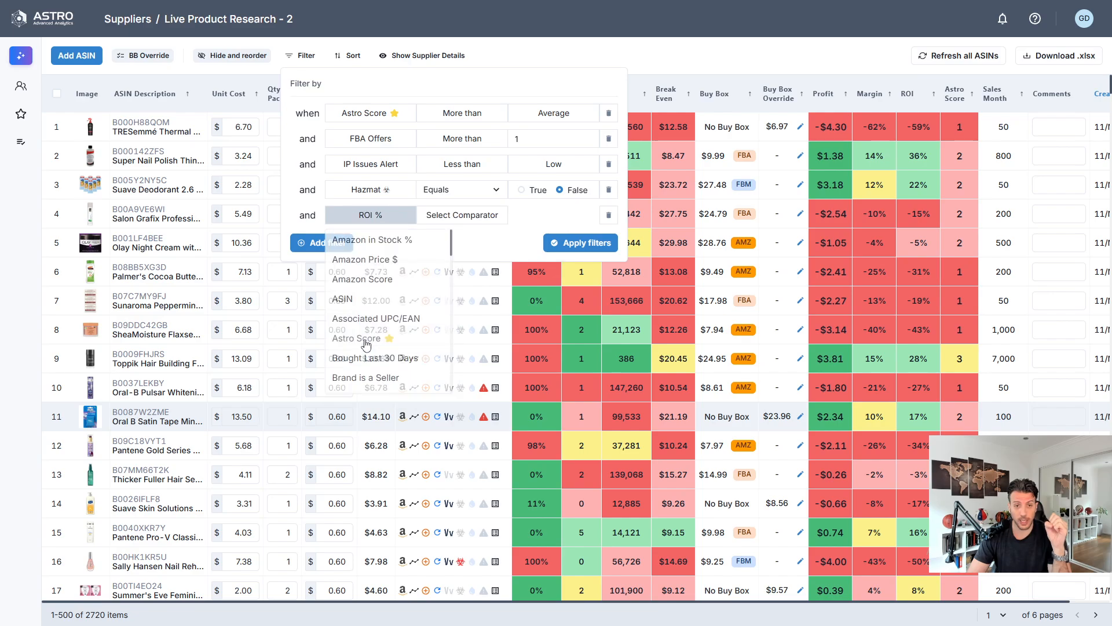
click(457, 223)
click(452, 239)
click(542, 218)
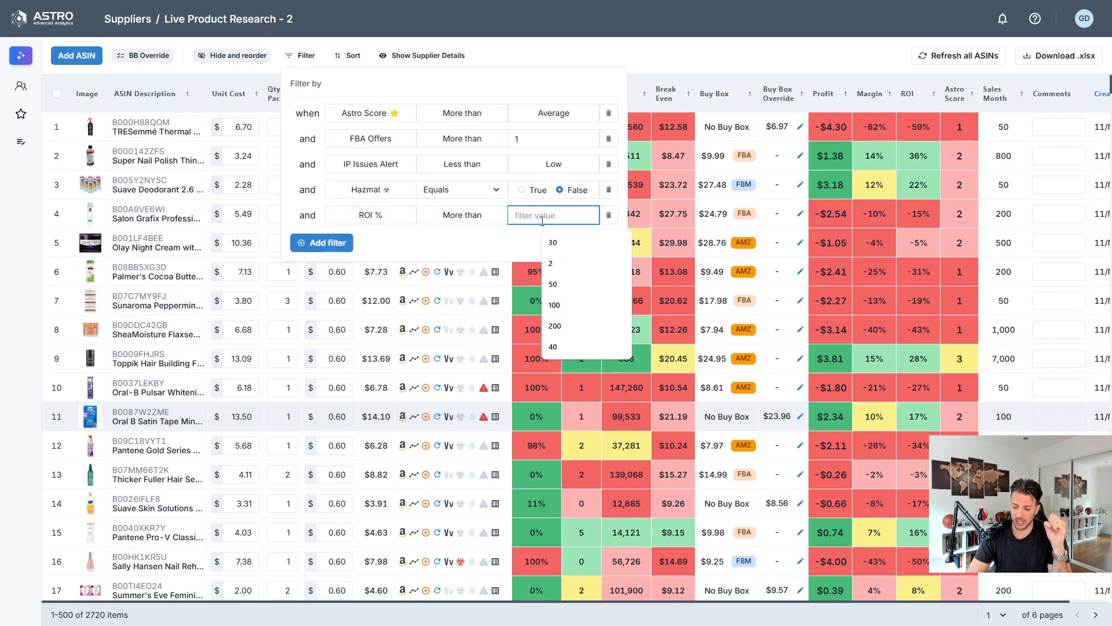
text(50)
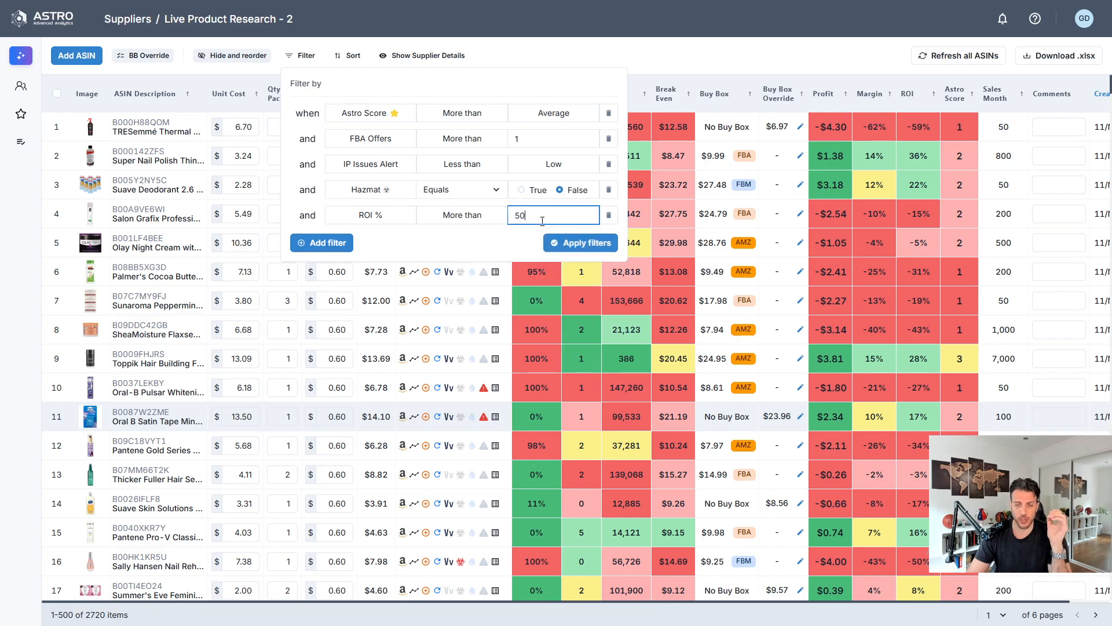
Step: Add a condition for Bought Last 30 Days of more than or equal to 200 and apply all filters to the product list
click(322, 242)
click(387, 239)
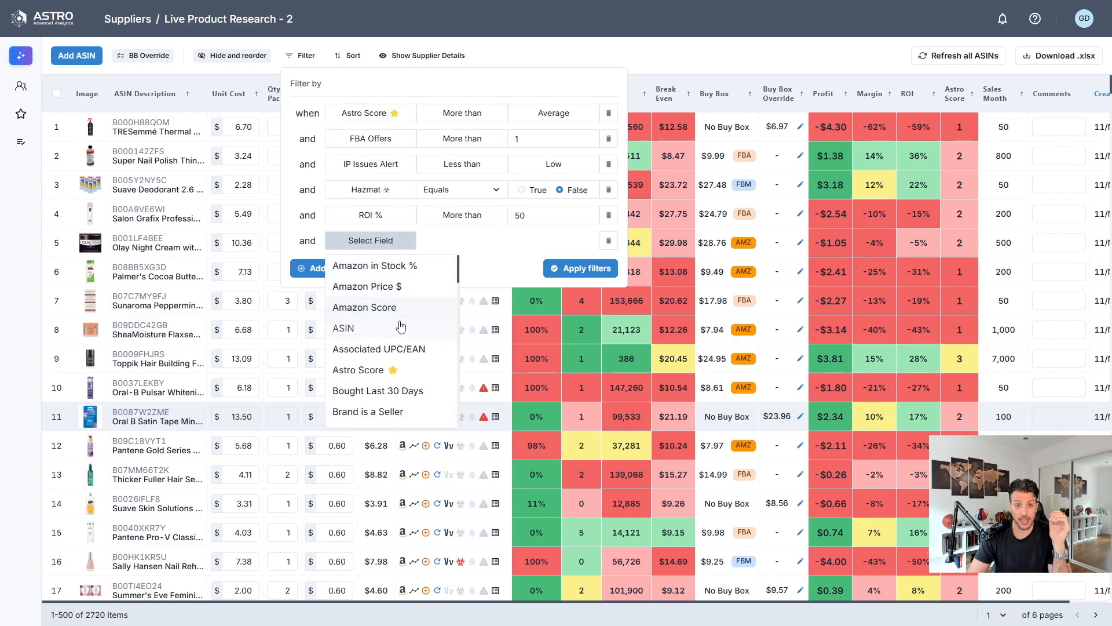
click(398, 391)
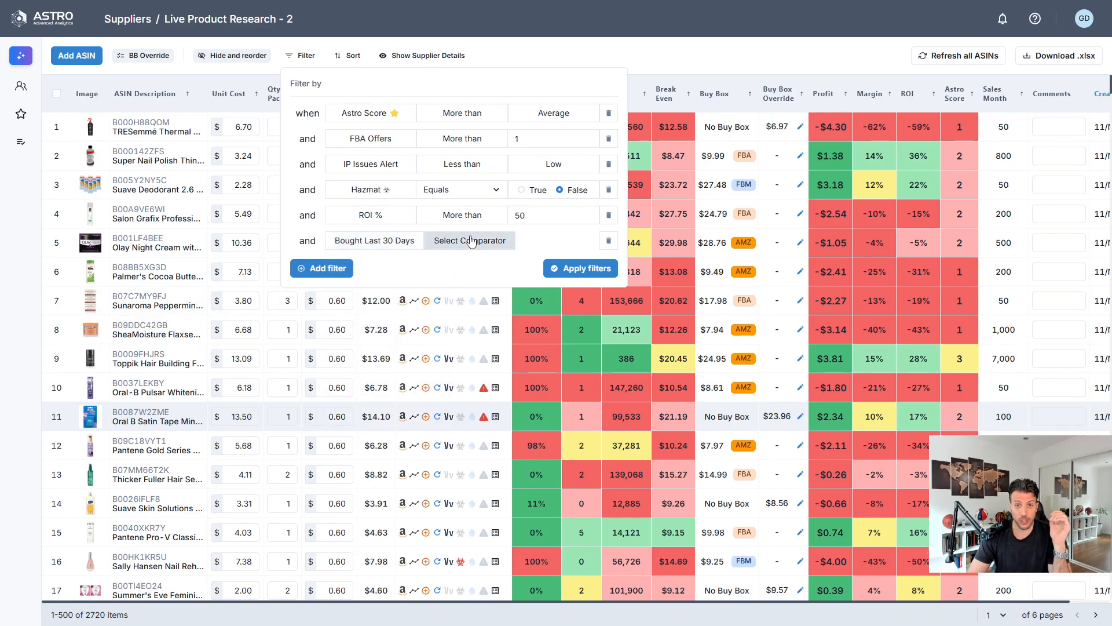
click(472, 241)
click(454, 288)
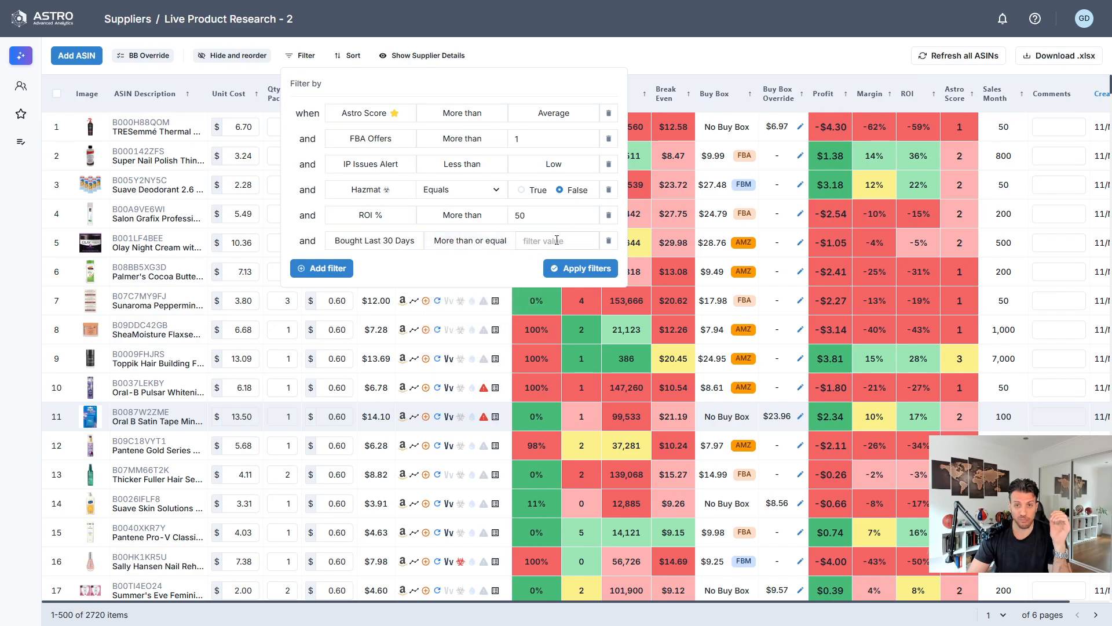
click(553, 241)
text(200)
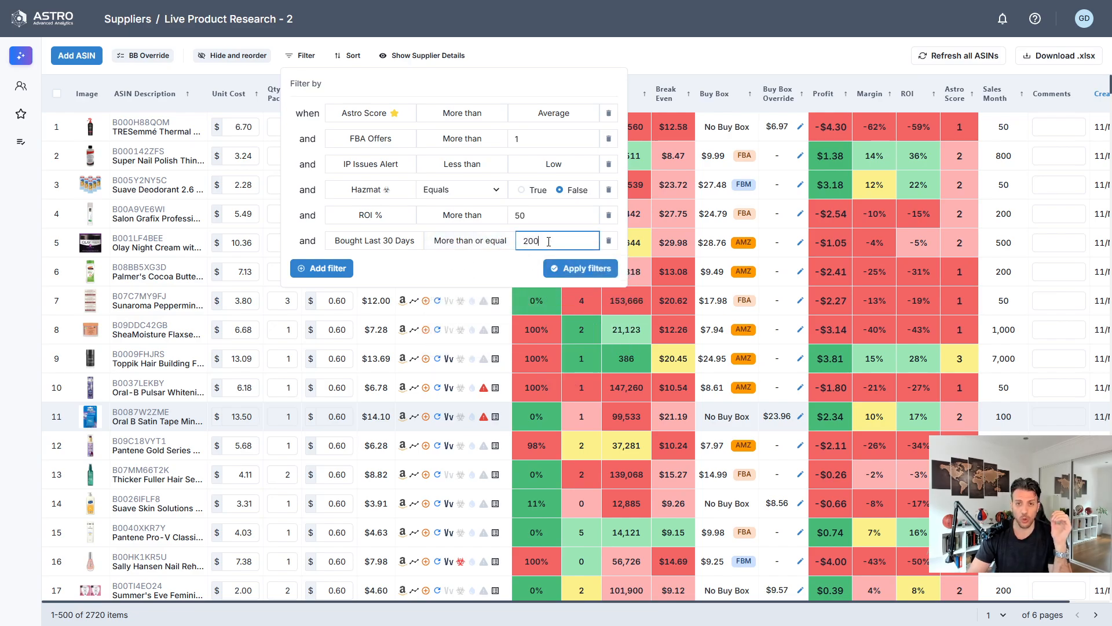
click(570, 267)
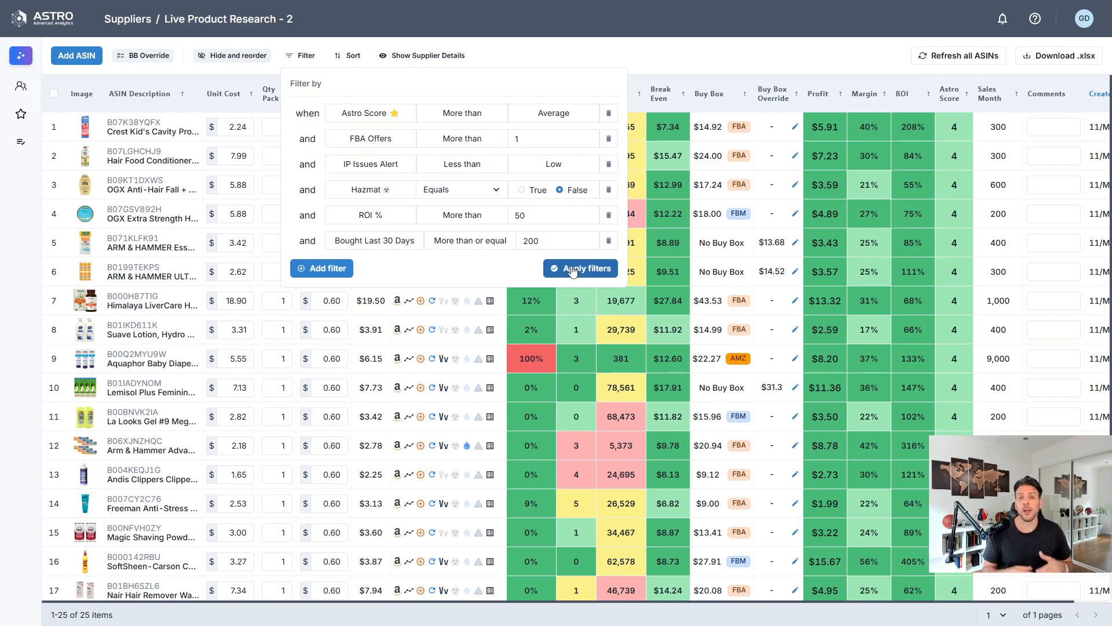
click(725, 55)
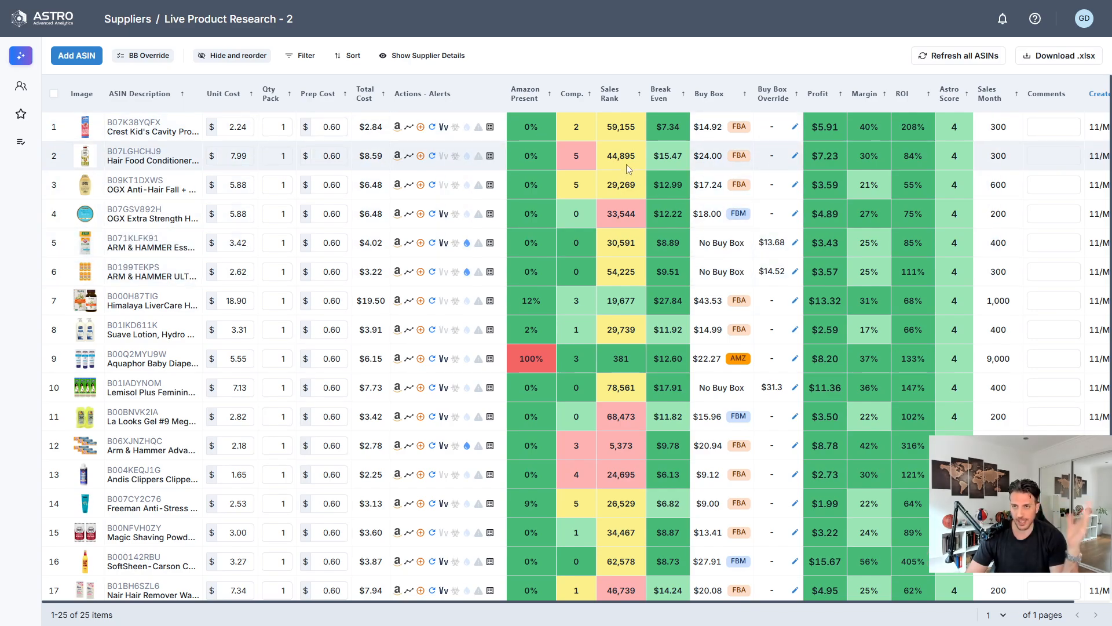
Step: Check the images and supplier details of the Crest Kid's Cavity Protection toothpaste and view its Buy Box contenders
mouse_move(747, 165)
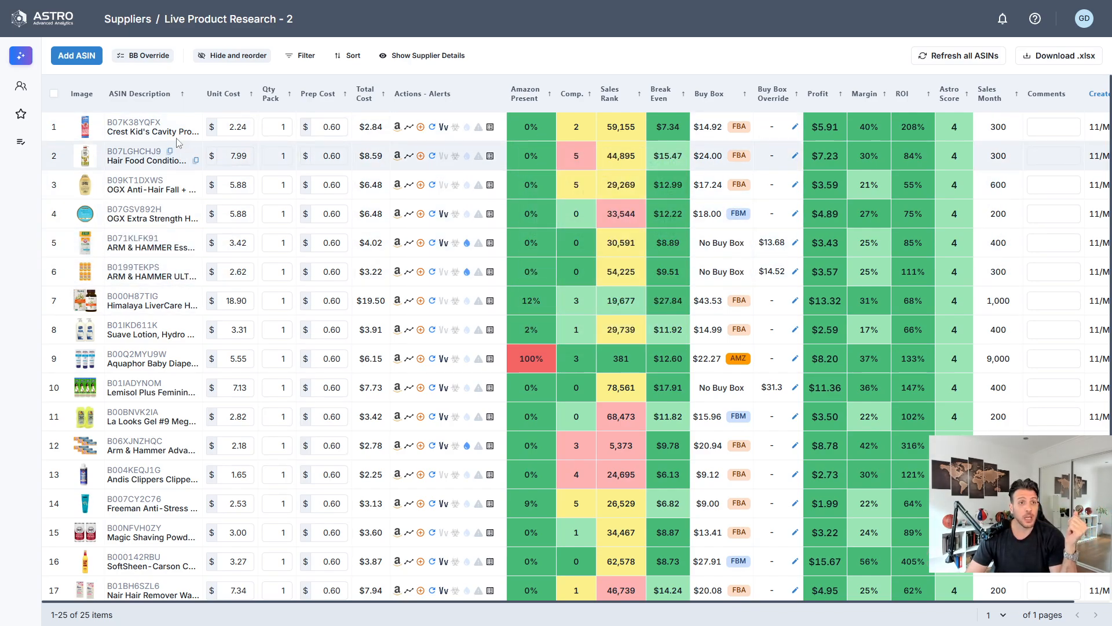
mouse_move(141, 129)
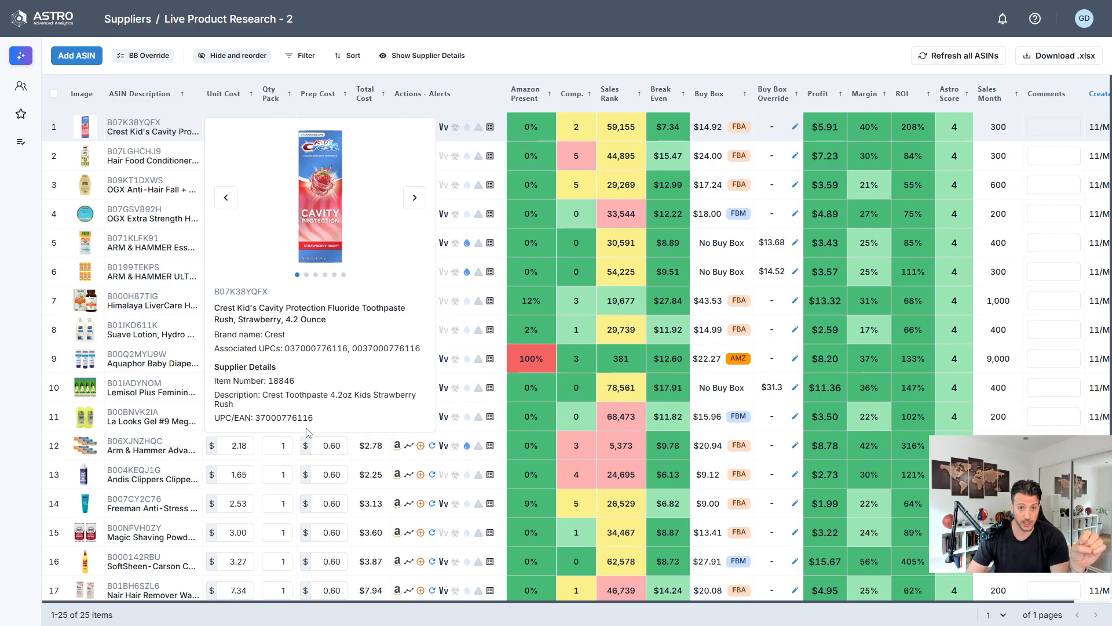
click(415, 198)
click(416, 204)
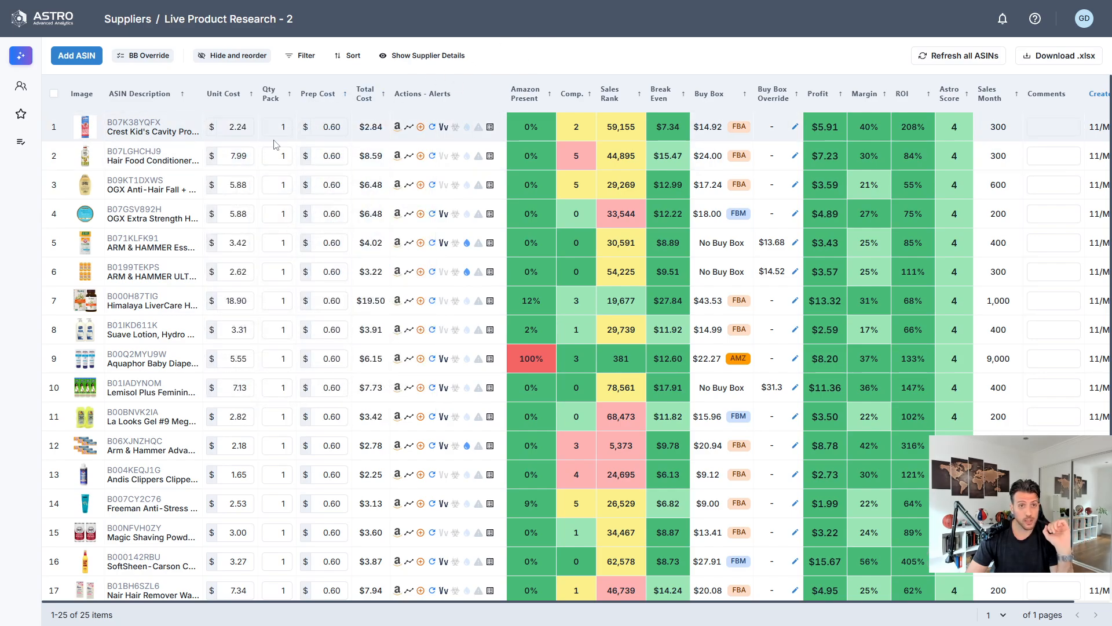
mouse_move(678, 130)
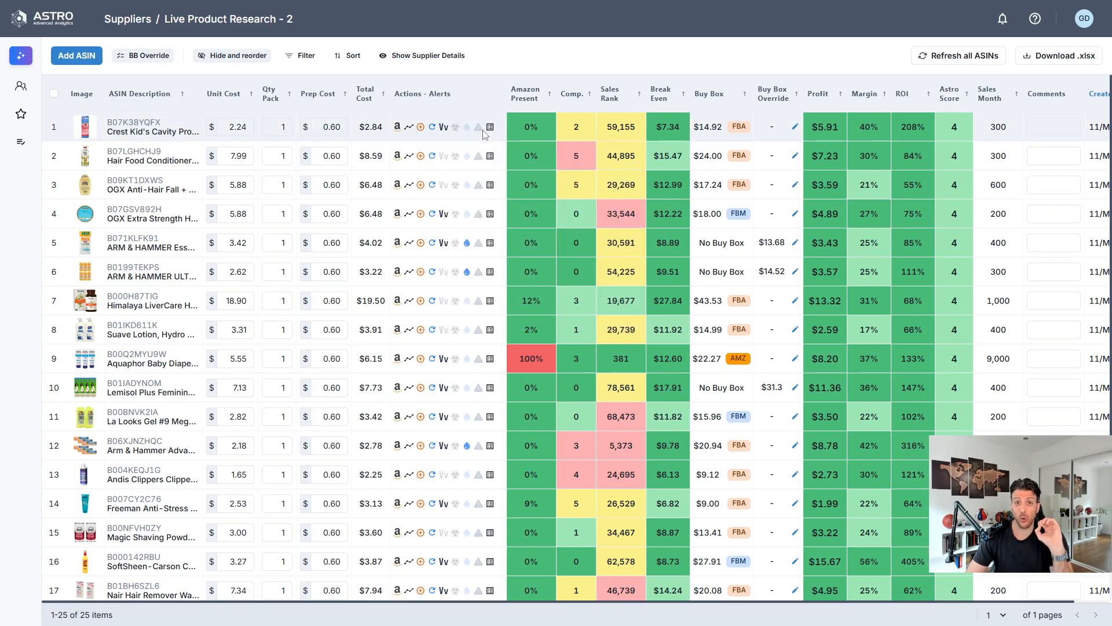
click(575, 127)
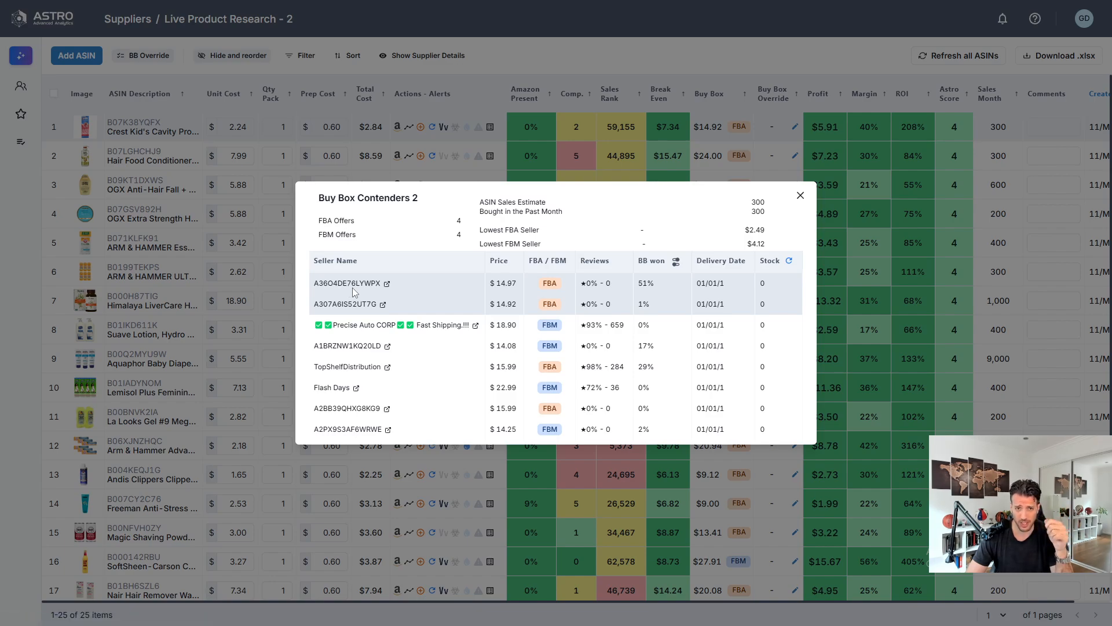
Step: Check the Crest toothpaste's Buy Box winners over the last 90 days and close the contenders overview
mouse_move(654, 286)
mouse_down()
mouse_move(642, 284)
mouse_move(659, 286)
mouse_up()
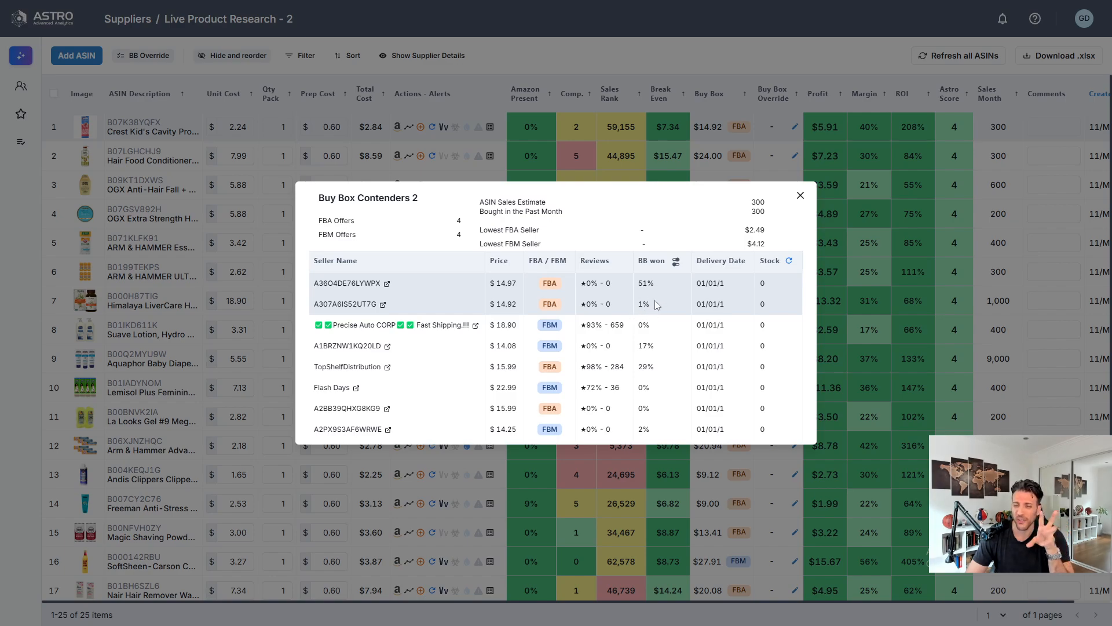
click(676, 262)
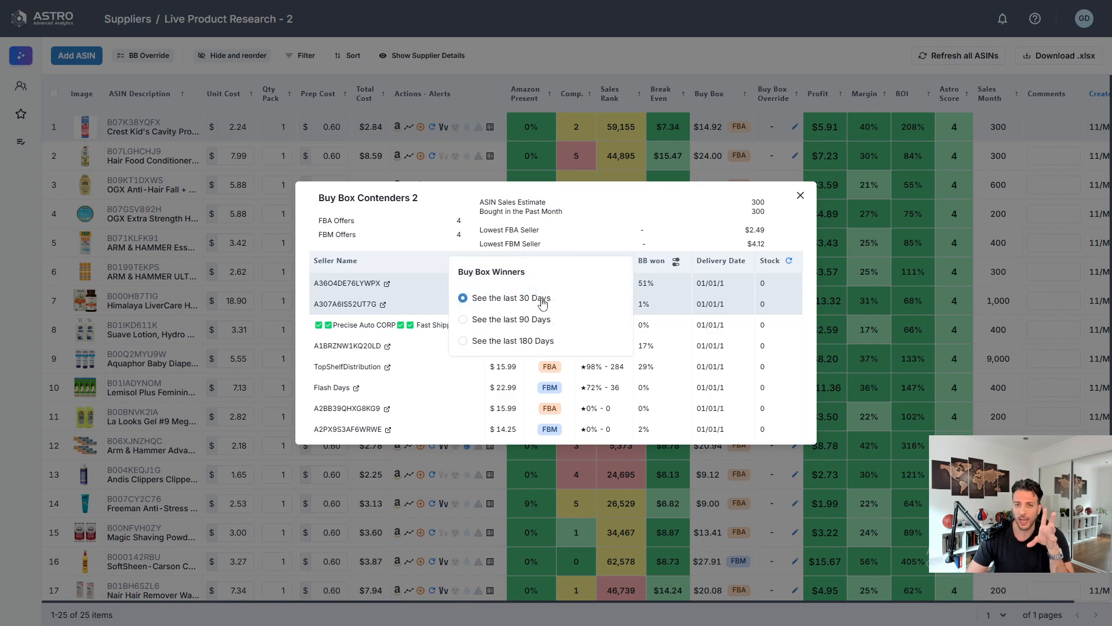
click(523, 319)
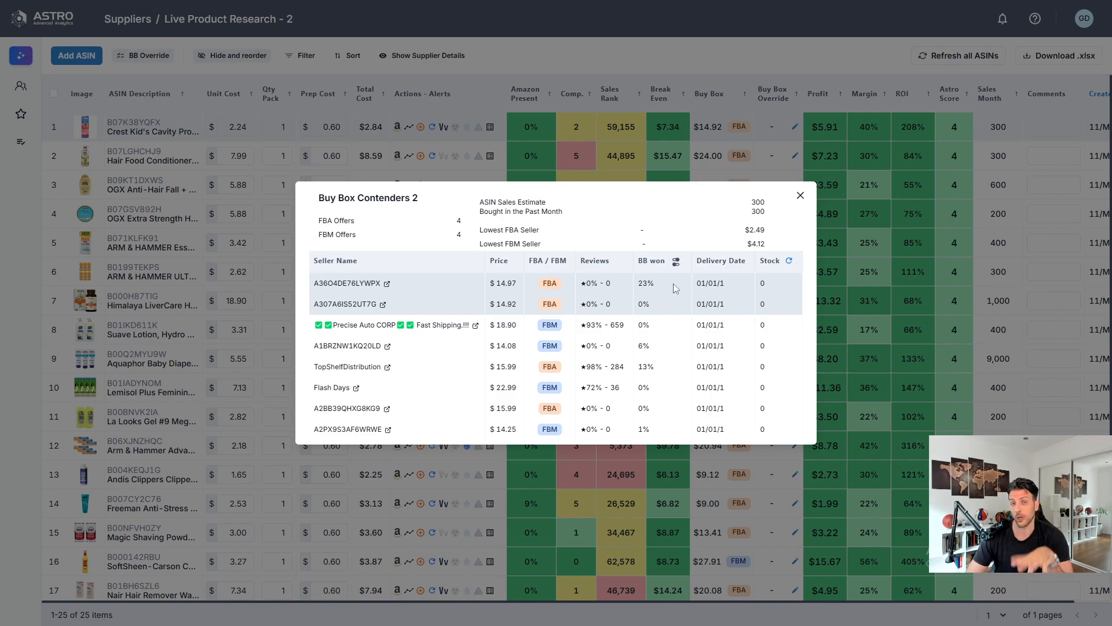
click(625, 44)
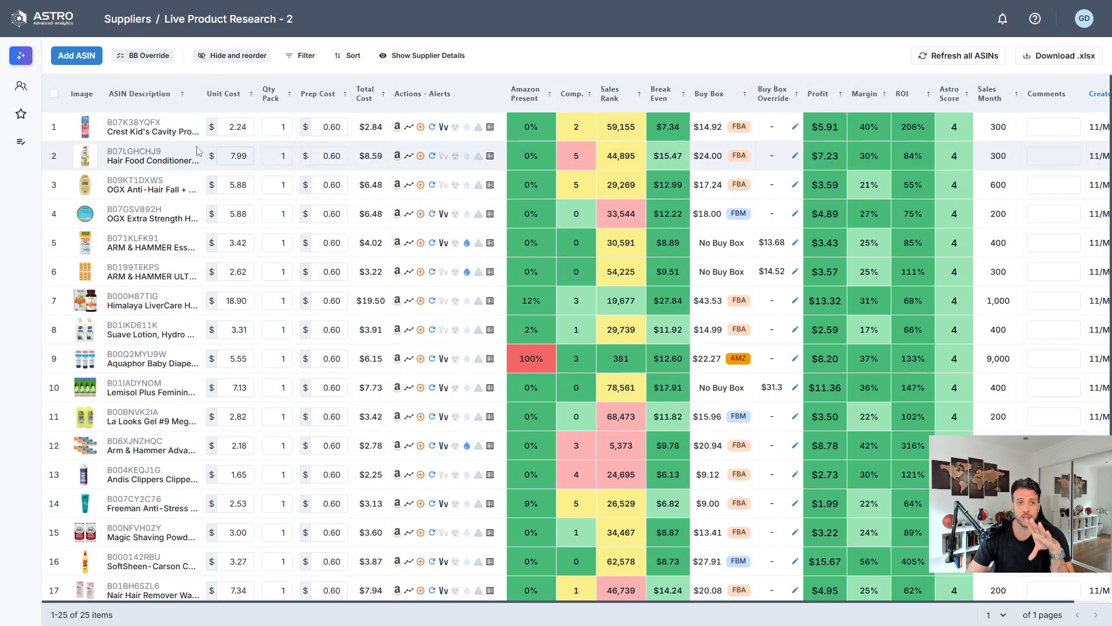
Step: View the product details of the Crest Kid's Cavity Protection toothpaste and examine its enlarged price history chart
click(136, 131)
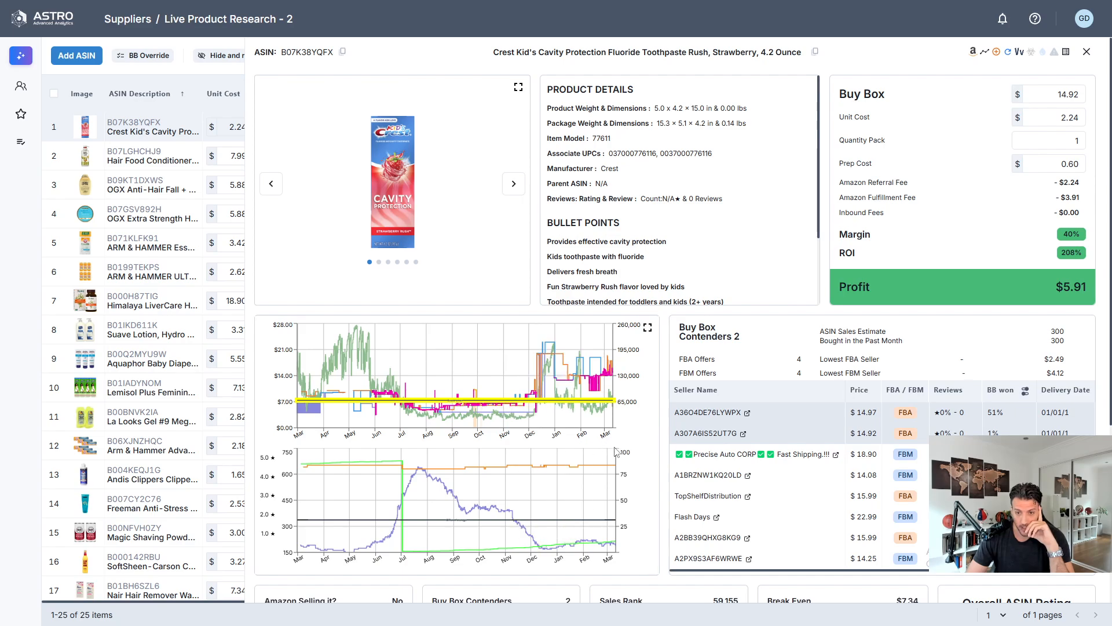
click(648, 329)
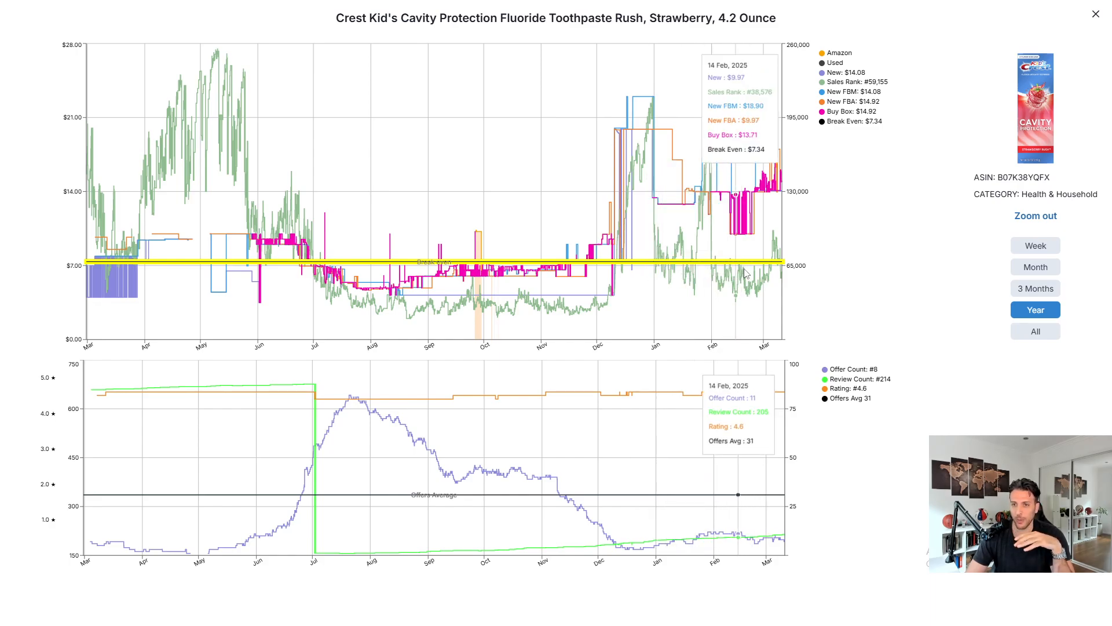
click(1096, 13)
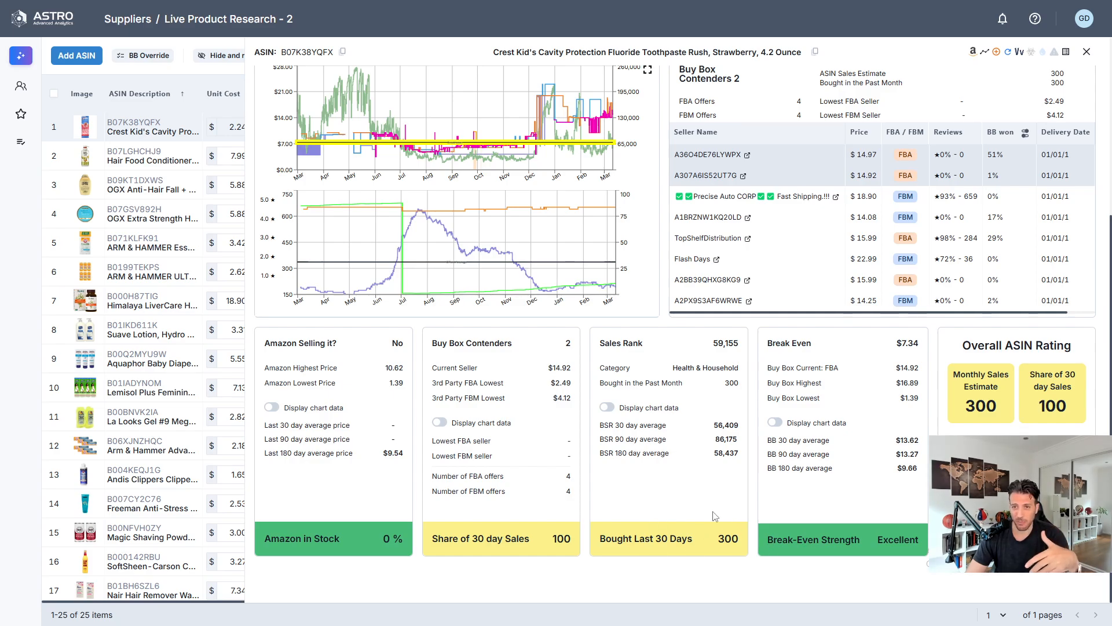
Step: Review the Crest toothpaste's Buy Box contenders, sales rank and break-even data, and select the product in the list
scroll(811, 435, up, 5)
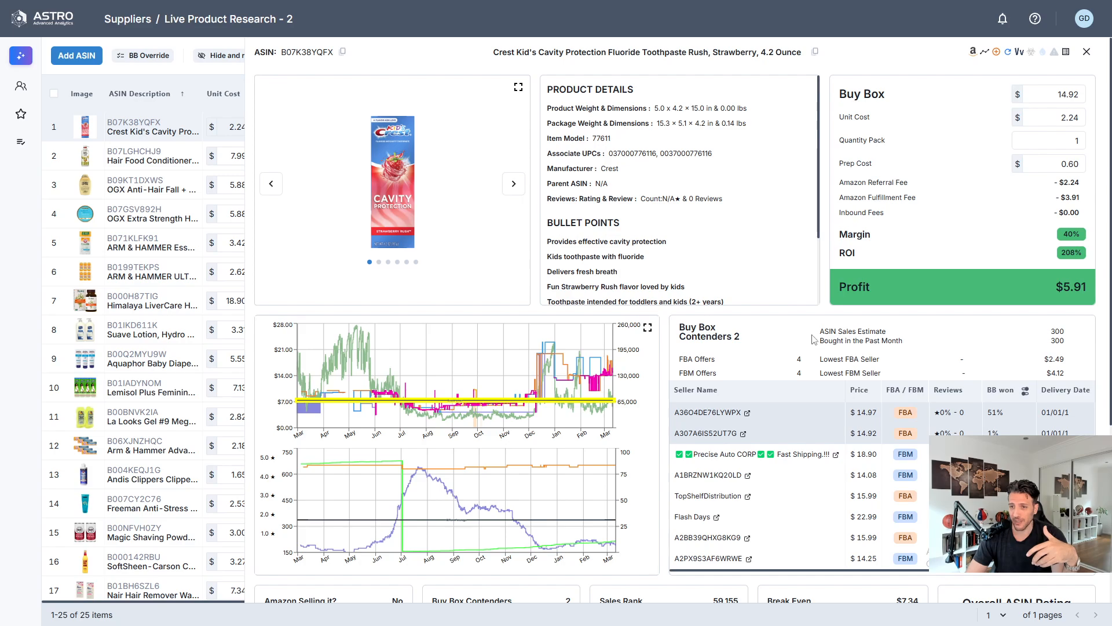
drag(746, 348, 685, 326)
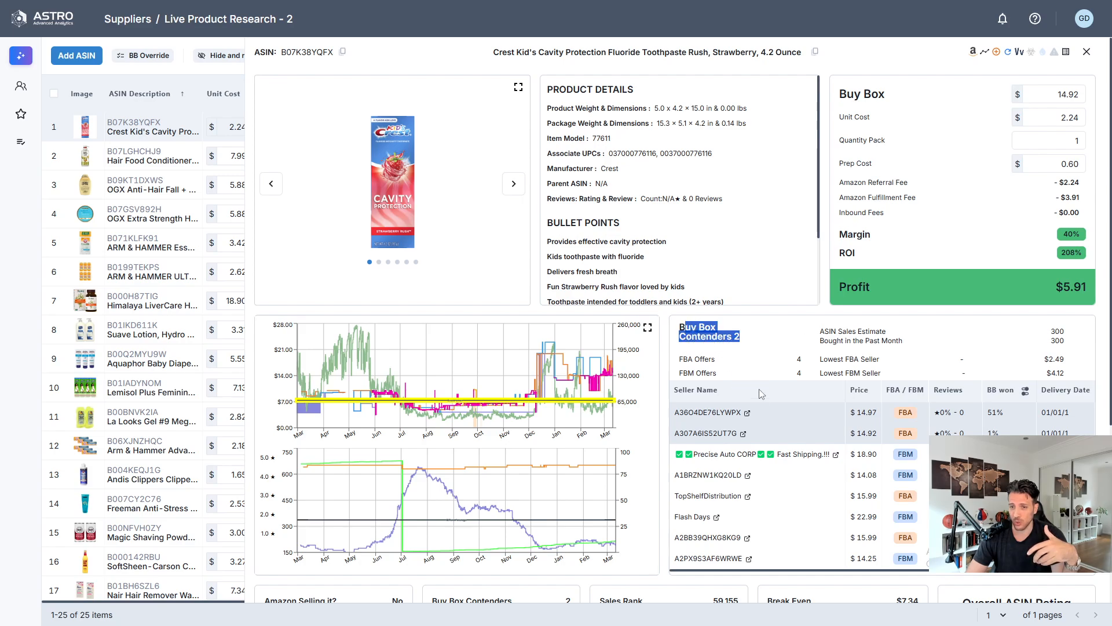
scroll(770, 411, down, 5)
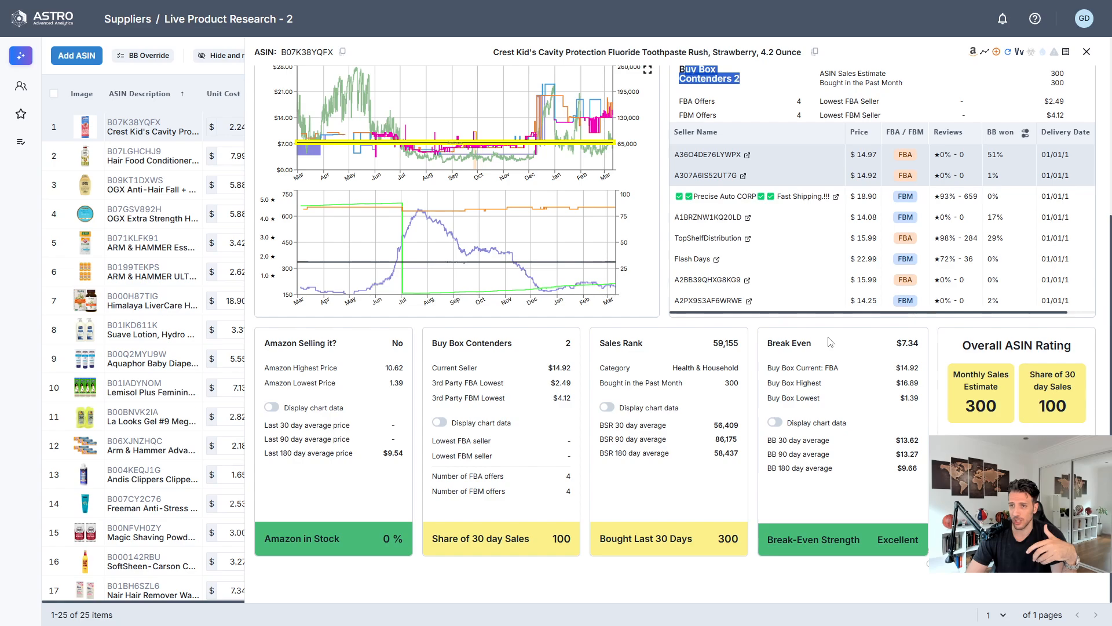
scroll(881, 346, up, 3)
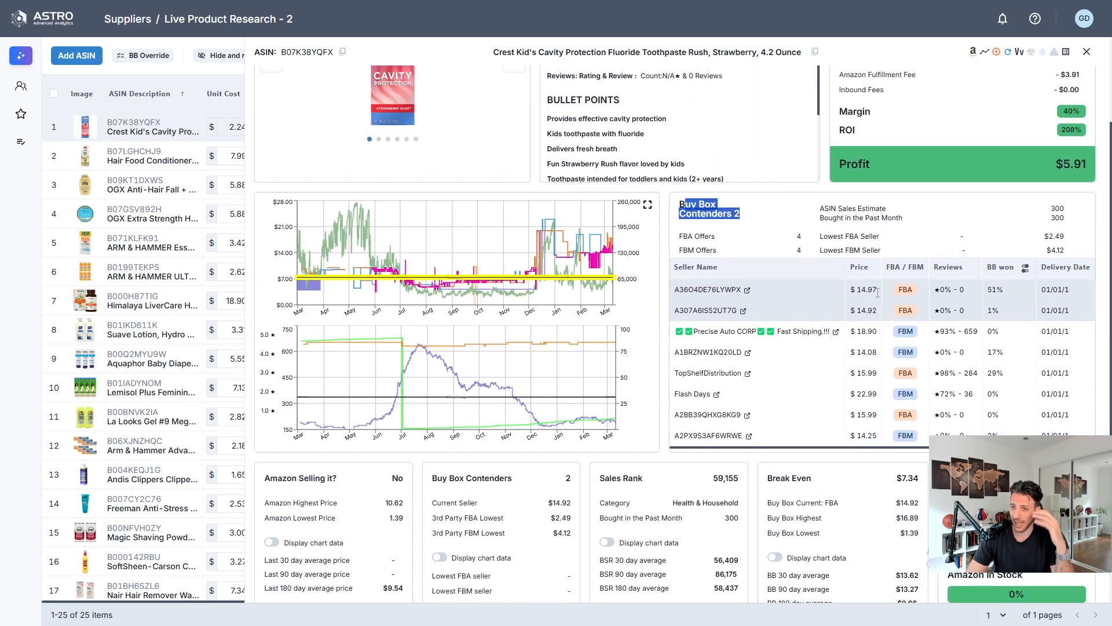
scroll(848, 292, down, 3)
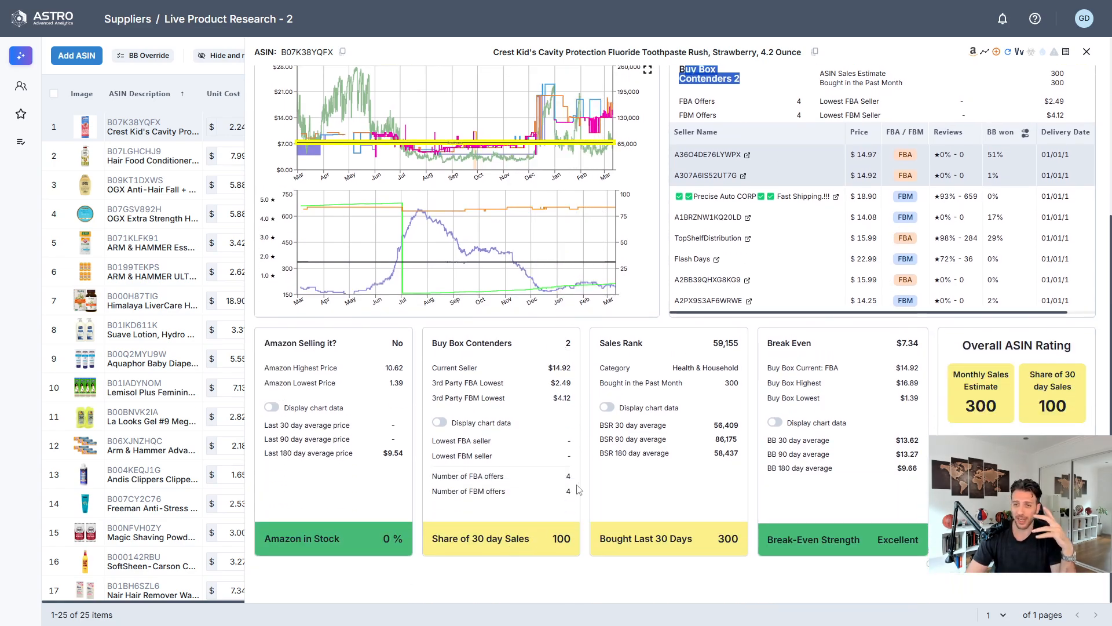
scroll(637, 469, up, 6)
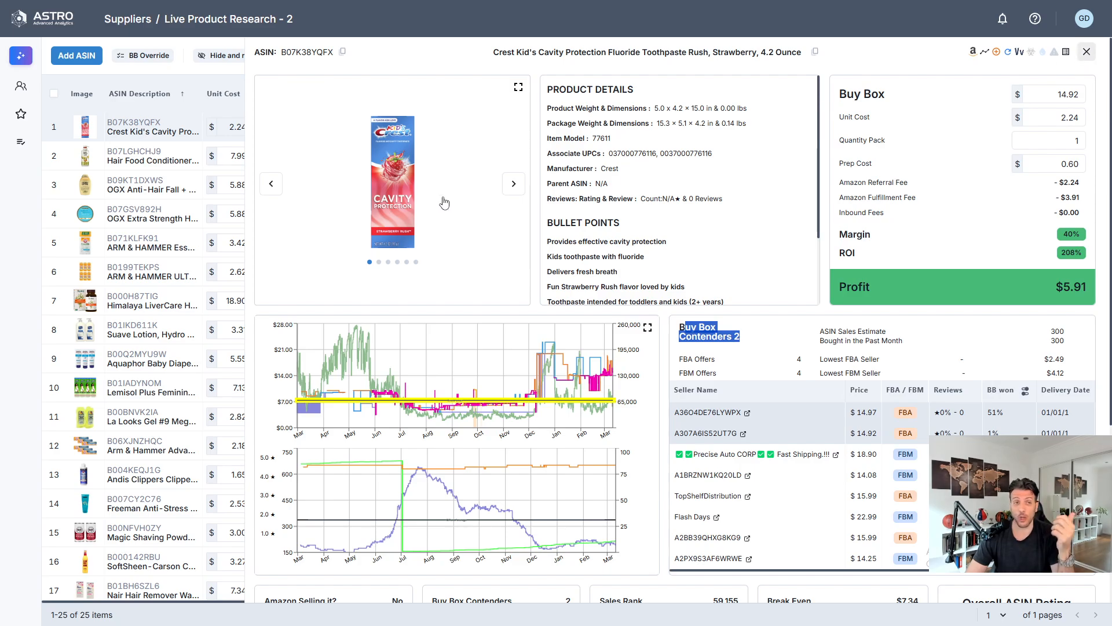
click(1086, 53)
click(54, 127)
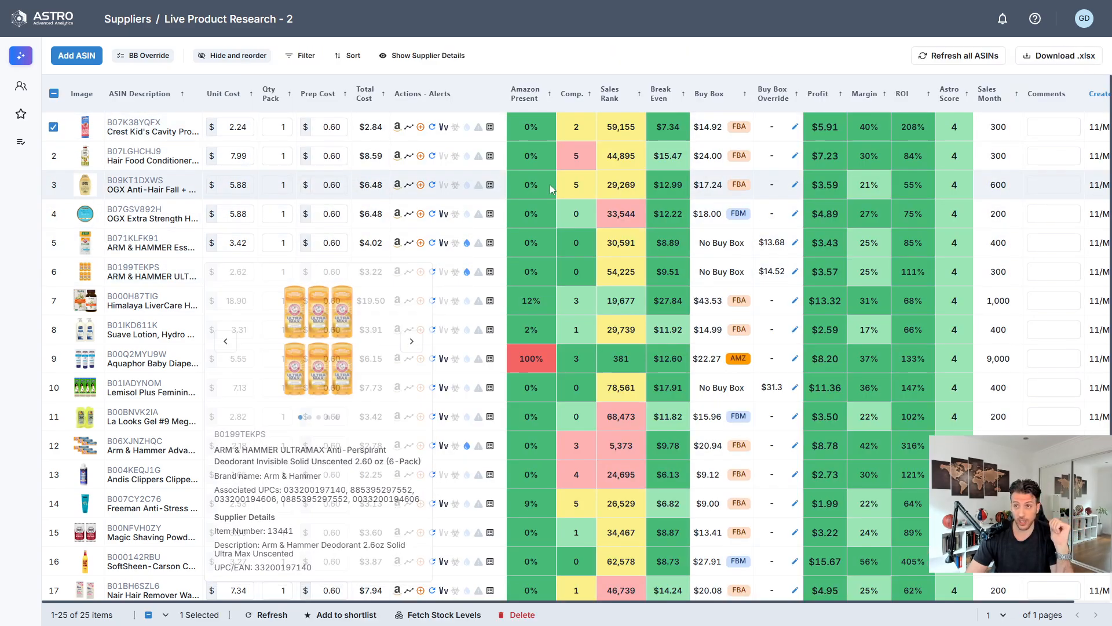
Step: Examine the Hair Food Conditioner's sales rank averages, price history, Buy Box contenders, break-even and profit data in its product details
mouse_move(130, 157)
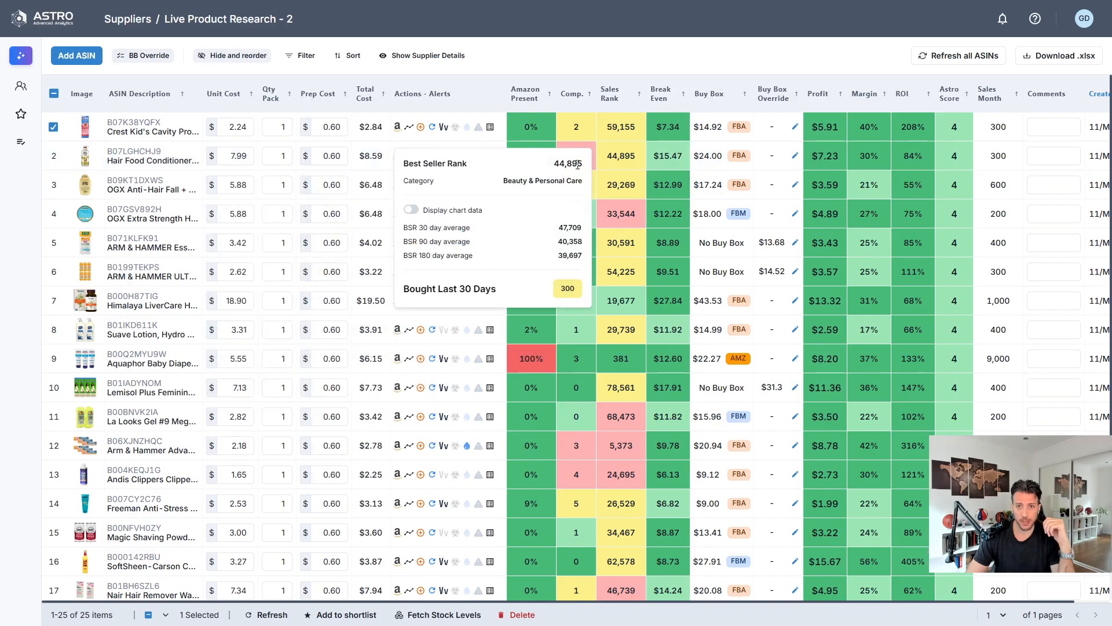
mouse_move(578, 157)
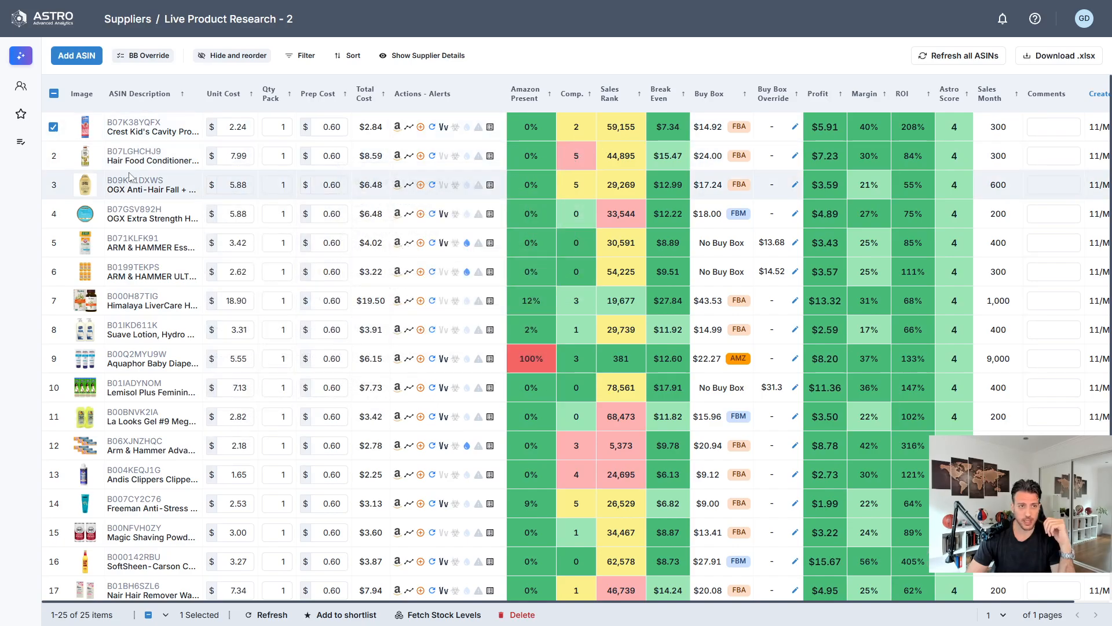
drag(140, 152, 145, 151)
scroll(579, 405, down, 5)
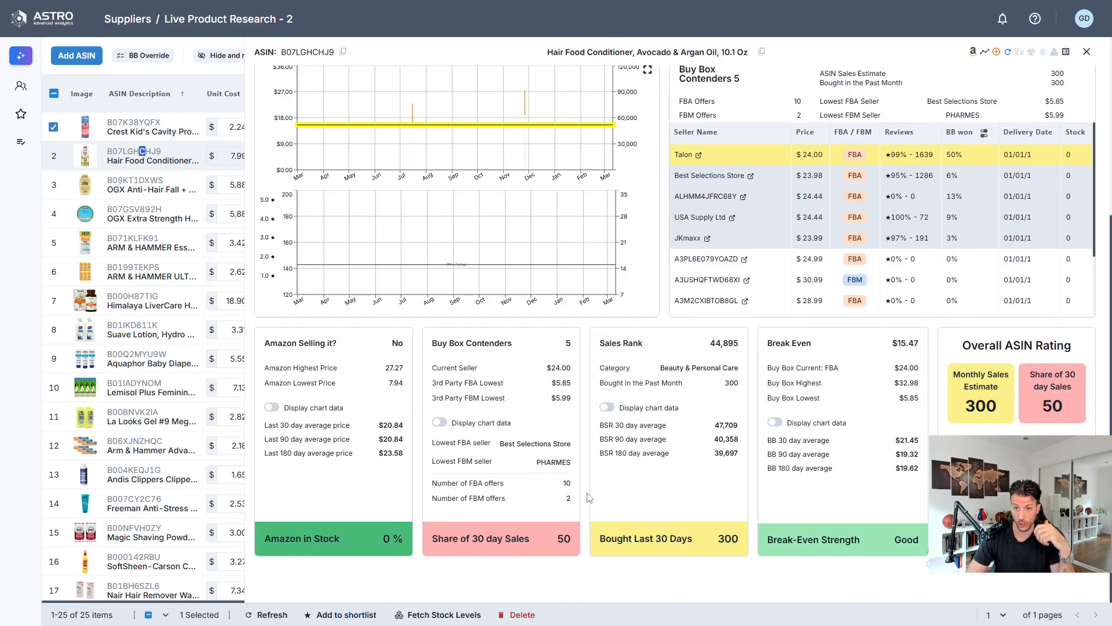
scroll(828, 225, up, 3)
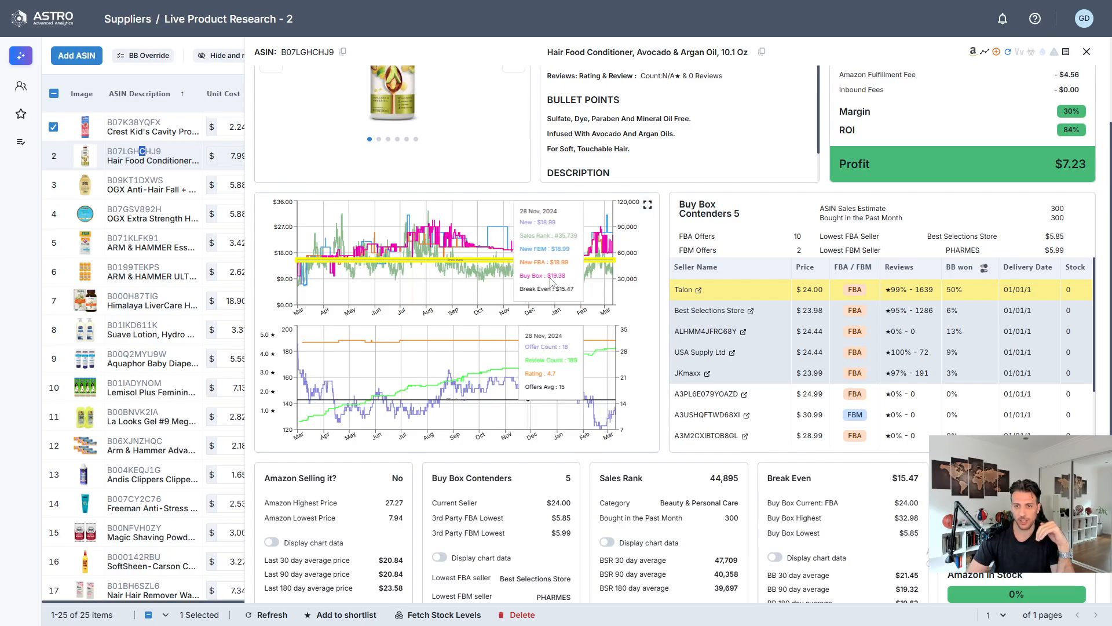
scroll(676, 392, down, 3)
scroll(521, 448, down, 3)
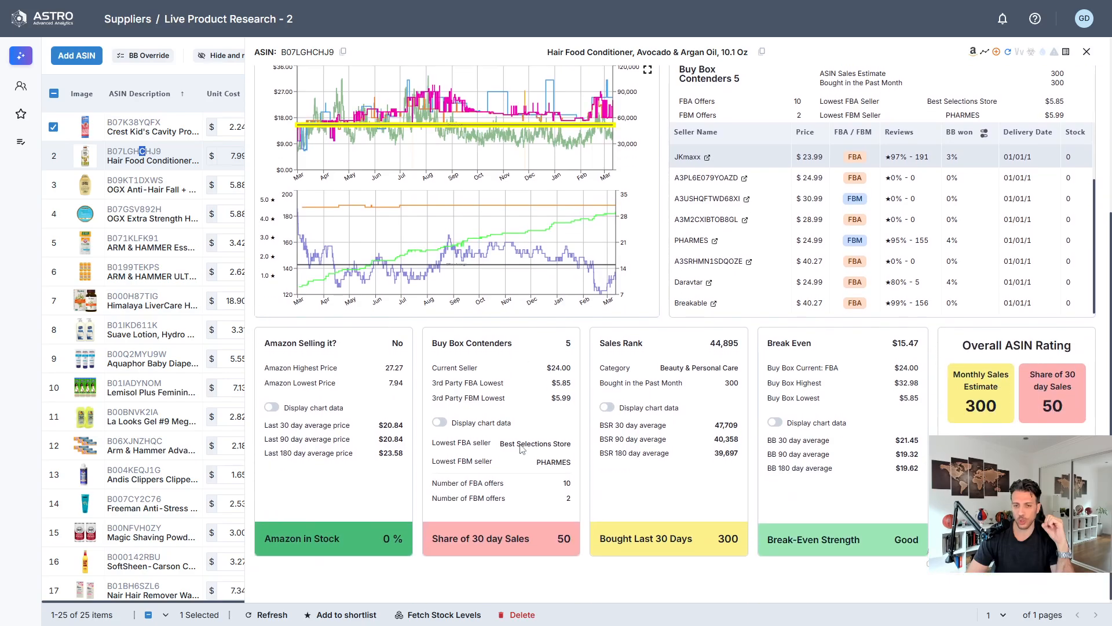
scroll(969, 233, up, 5)
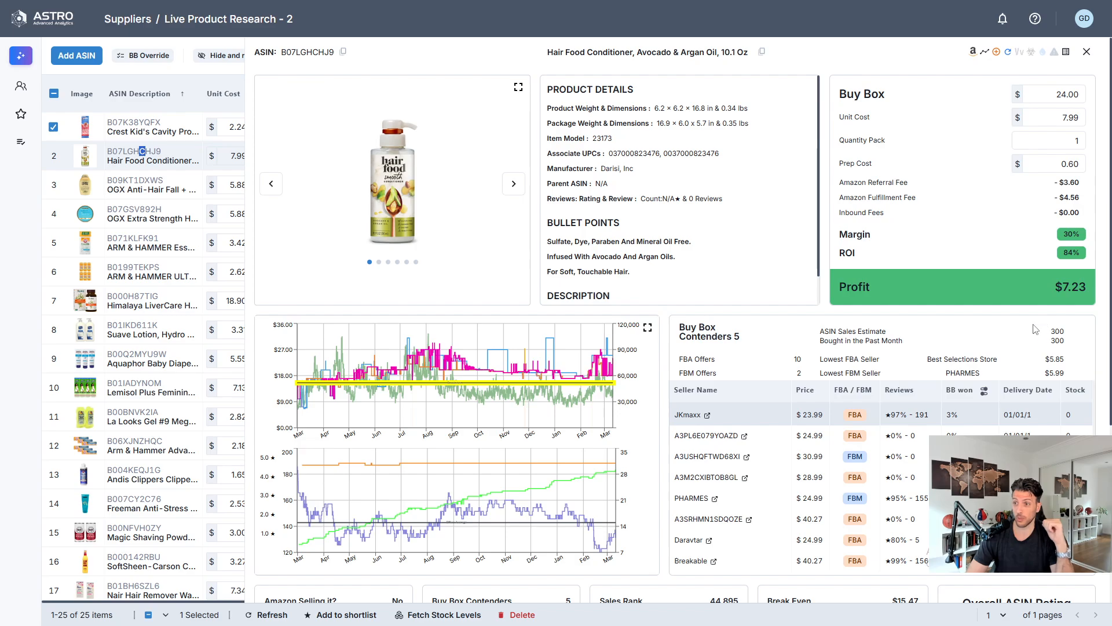
scroll(950, 292, down, 5)
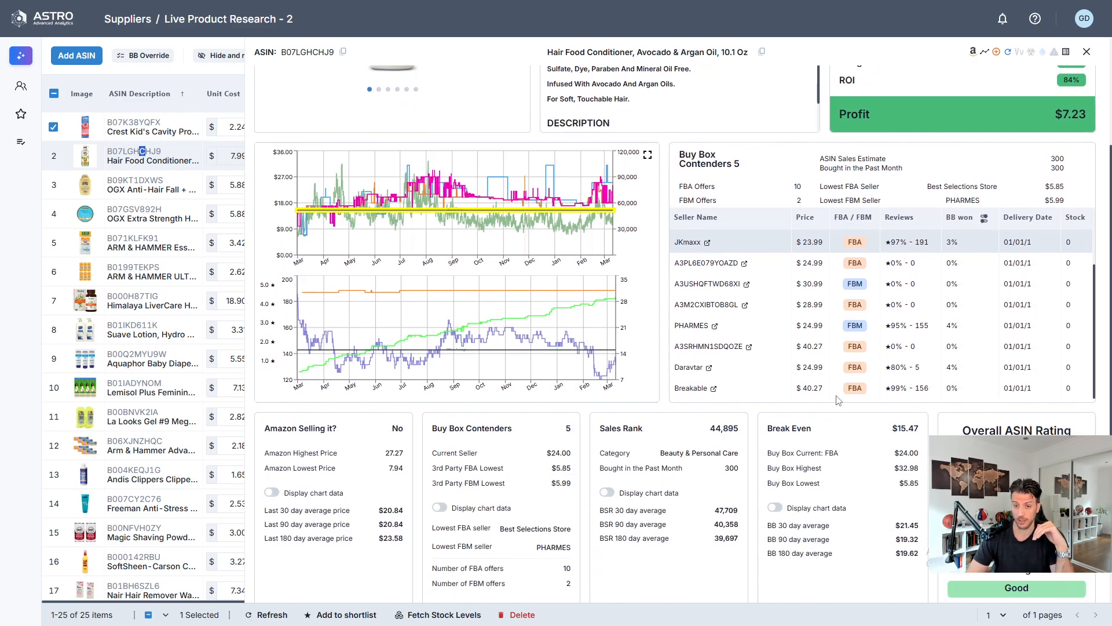
scroll(1048, 260, up, 5)
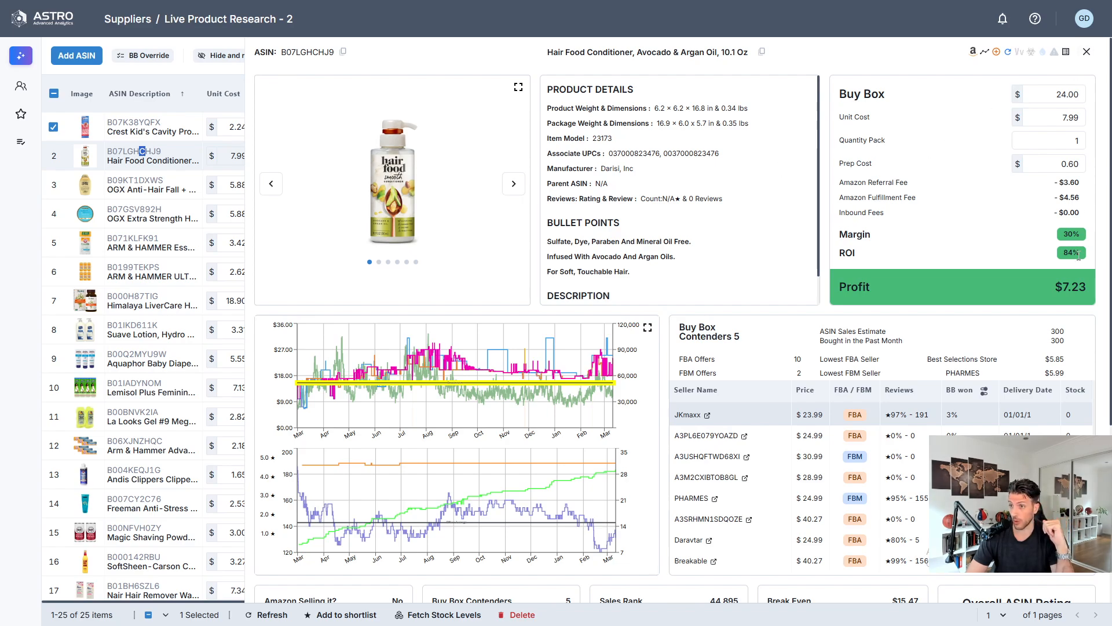
click(1086, 52)
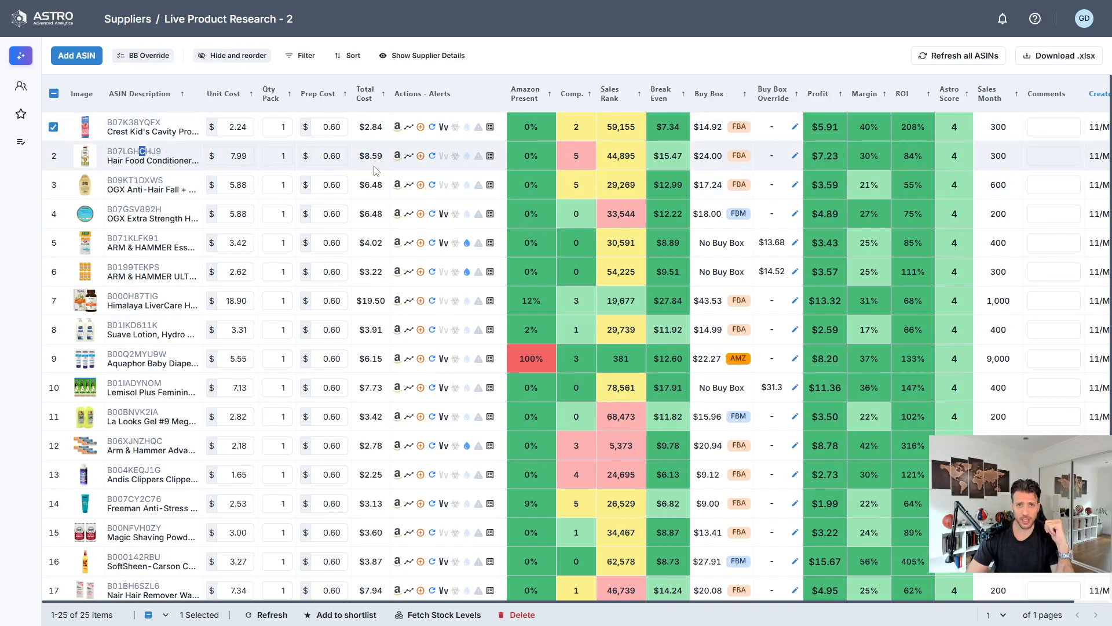
Step: Compare the Hair Food Conditioner's Buy Box winners over a longer period and select the product in the list
click(491, 157)
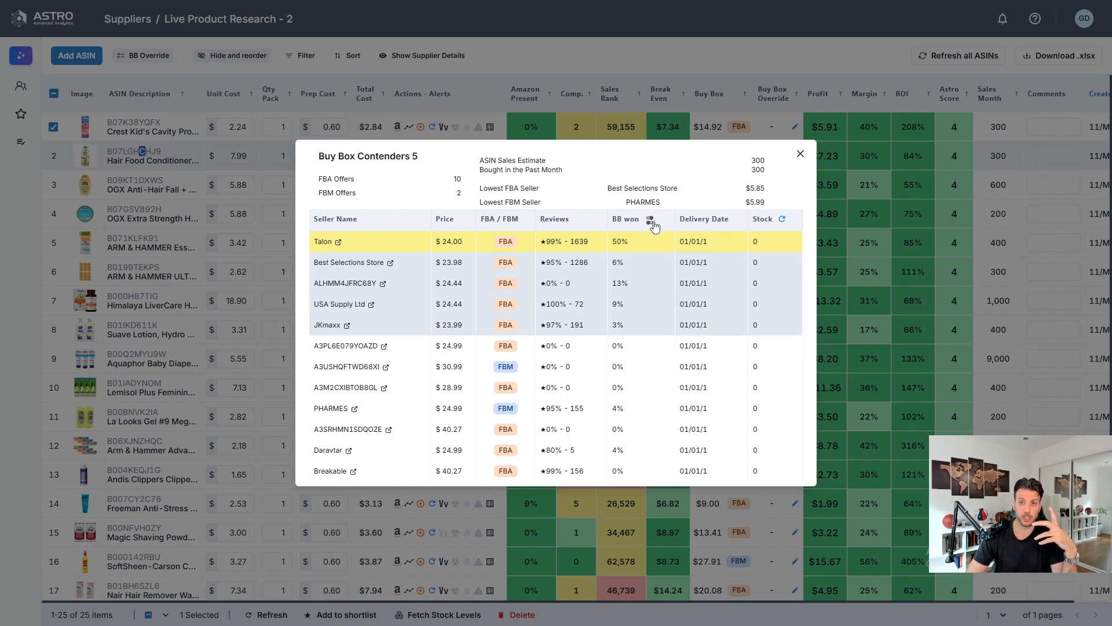
click(651, 220)
click(492, 284)
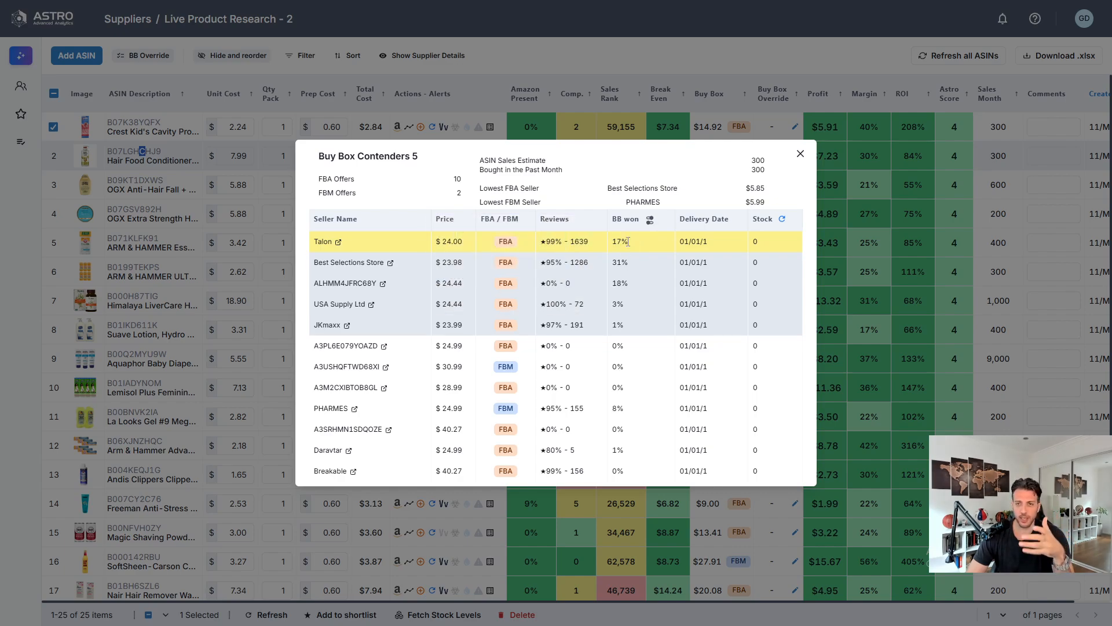
click(651, 98)
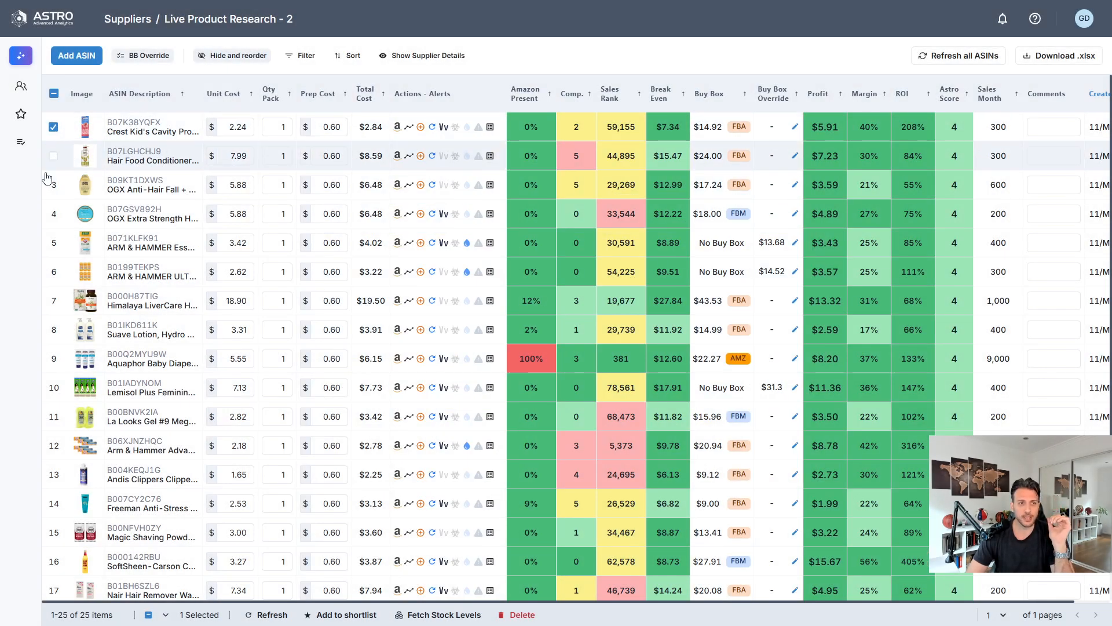
click(54, 156)
Step: Review the OGX Anti-Hair Fall shampoo's price history, Buy Box contenders and sales statistics, and select the product in the list
mouse_move(119, 184)
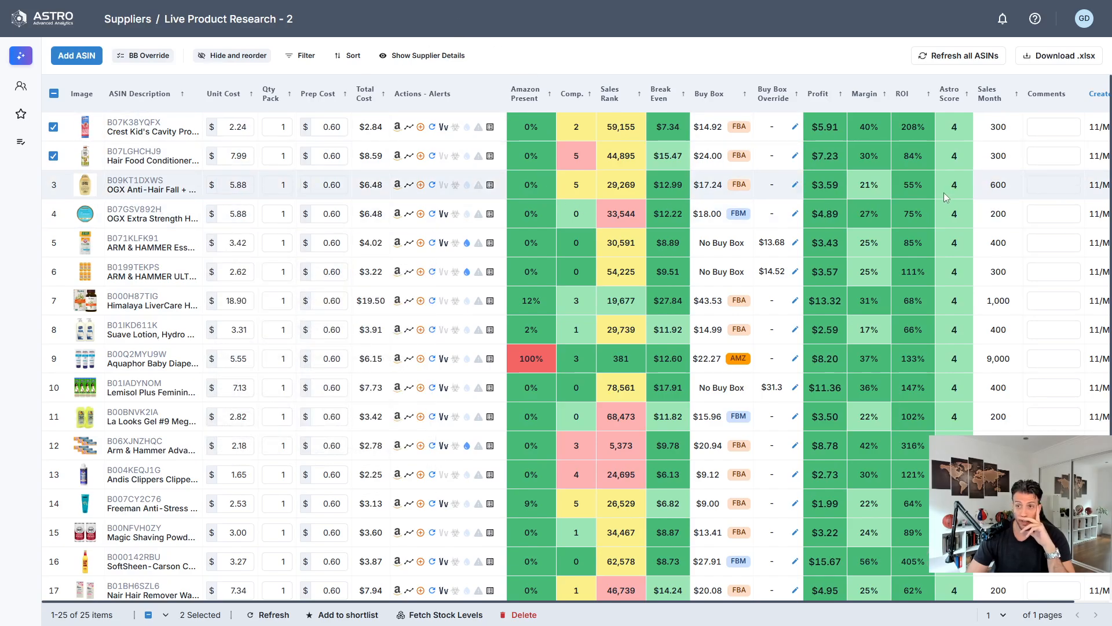
mouse_move(672, 185)
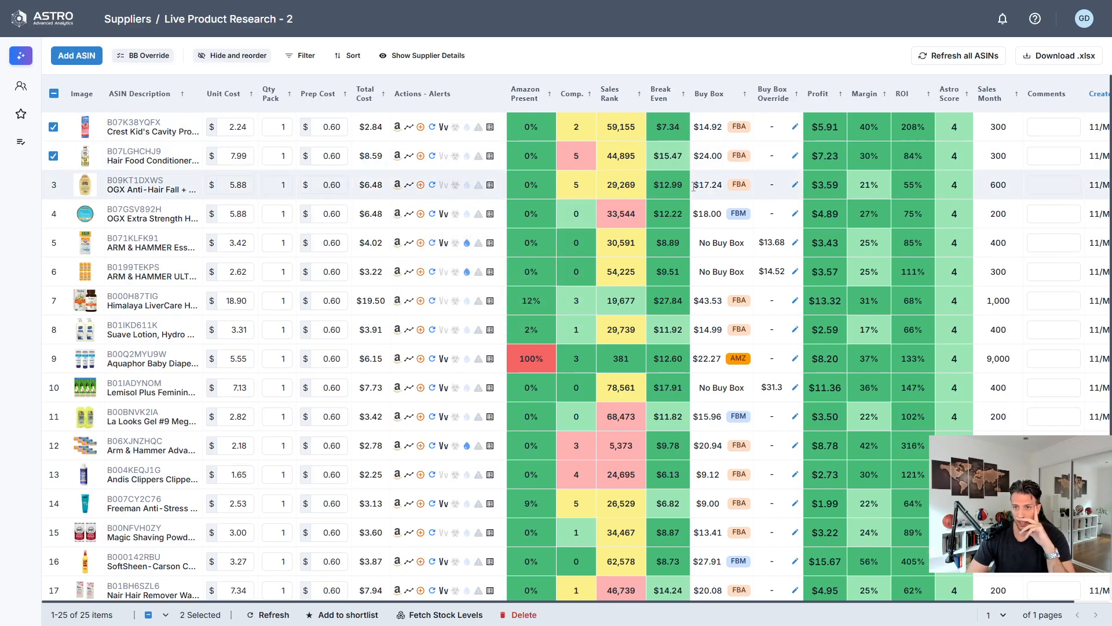
click(152, 184)
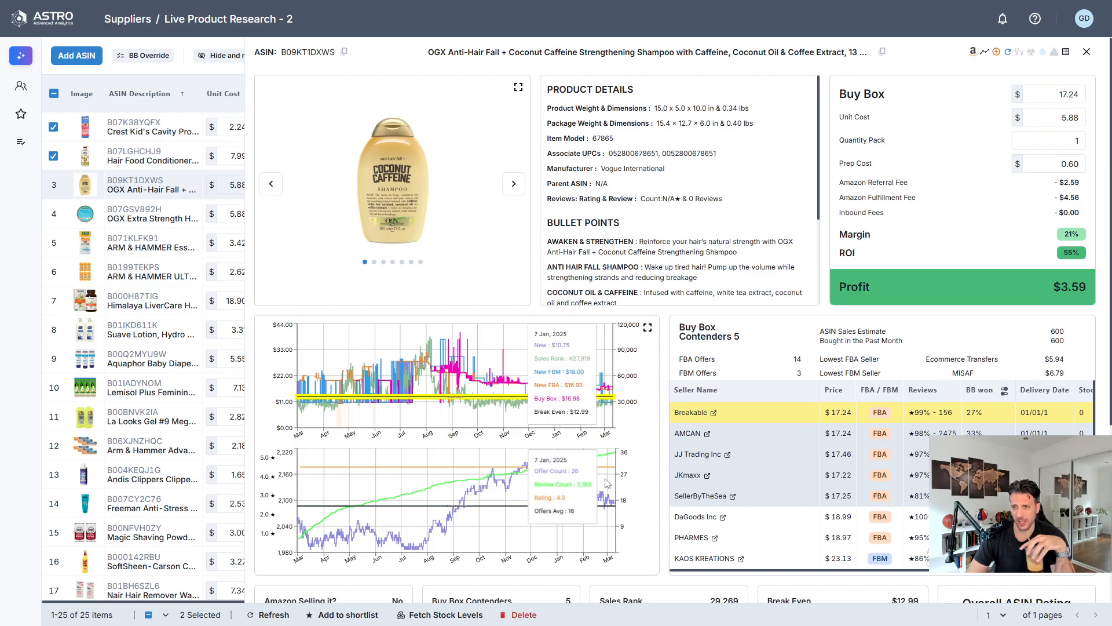
scroll(747, 475, down, 3)
scroll(662, 524, down, 4)
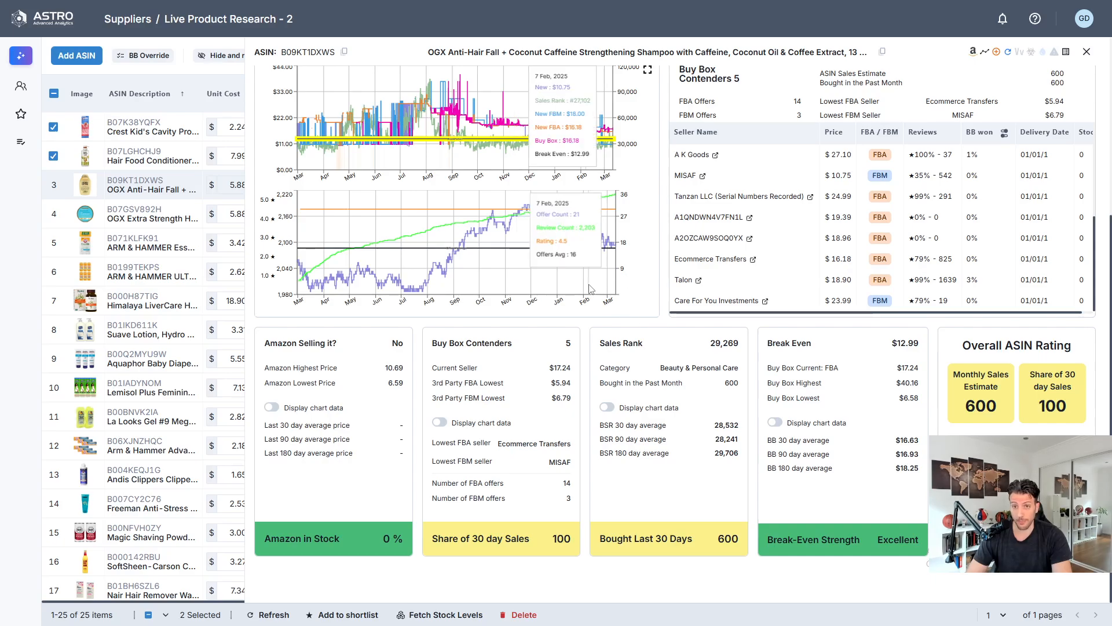
scroll(652, 306, up, 5)
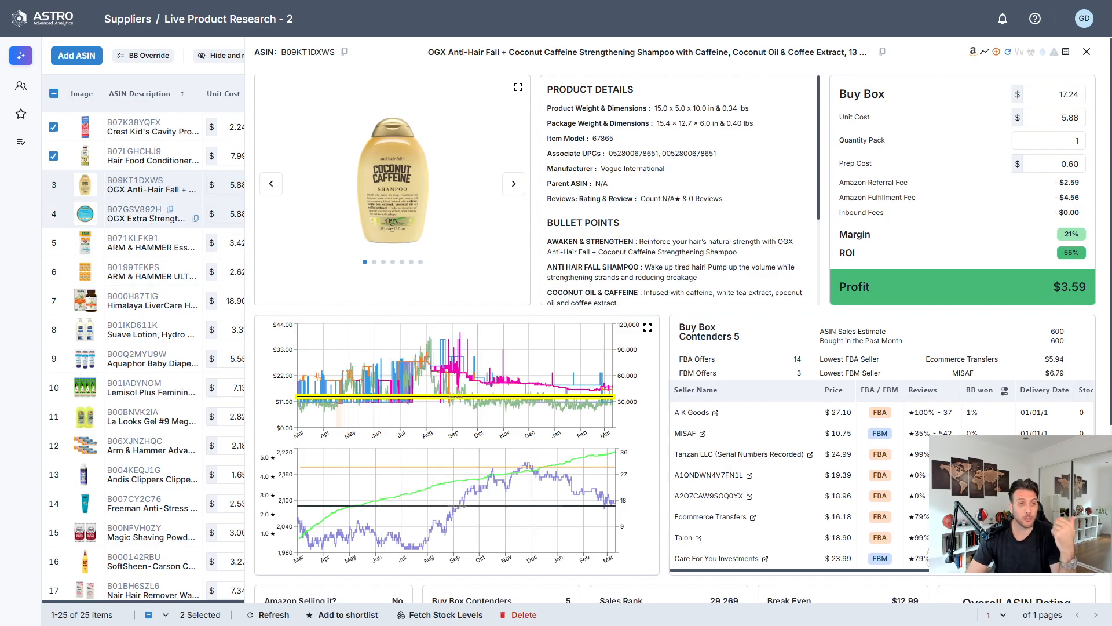
scroll(1074, 309, down, 4)
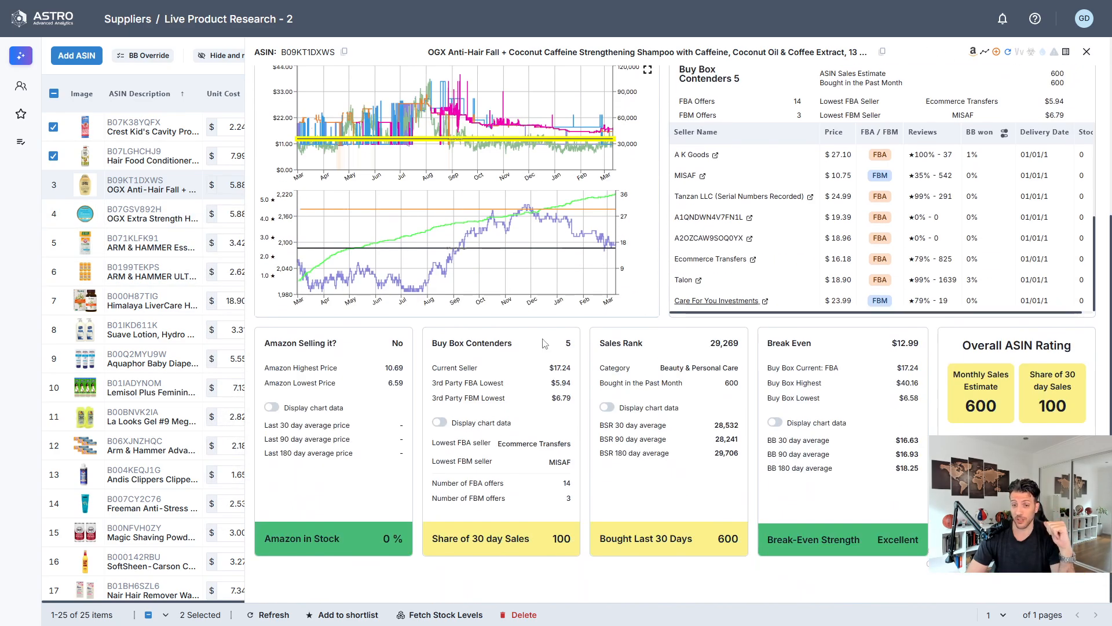
scroll(735, 367, up, 2)
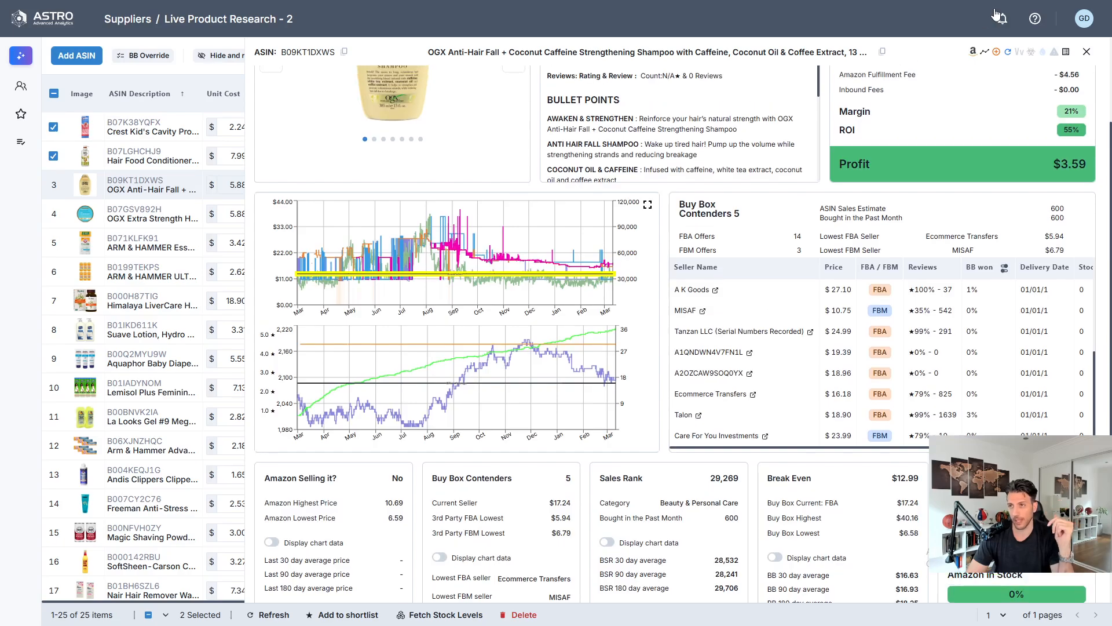
click(1086, 51)
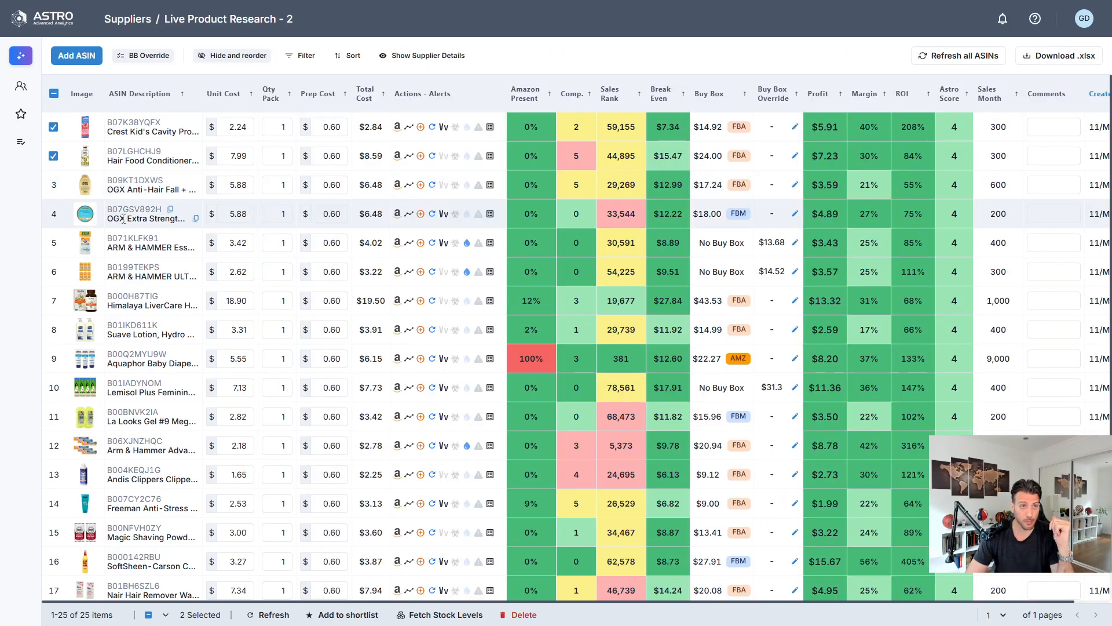
click(54, 184)
mouse_move(135, 216)
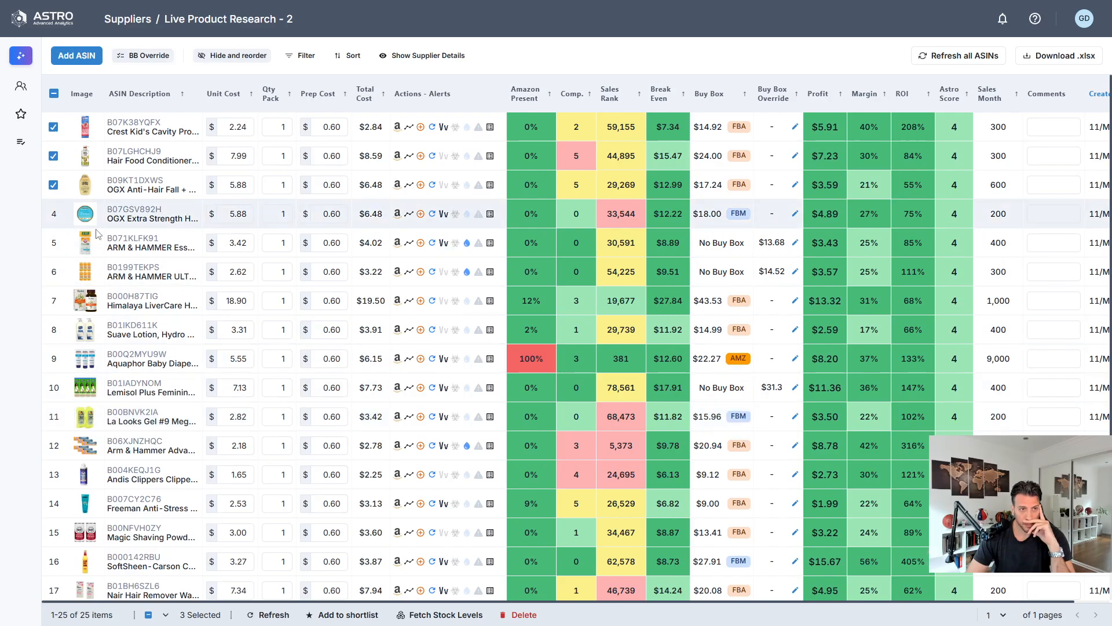
Step: Examine the OGX Extra Strength hair mask's sales rank averages, Buy Box price history figures and Buy Box contenders
mouse_move(697, 211)
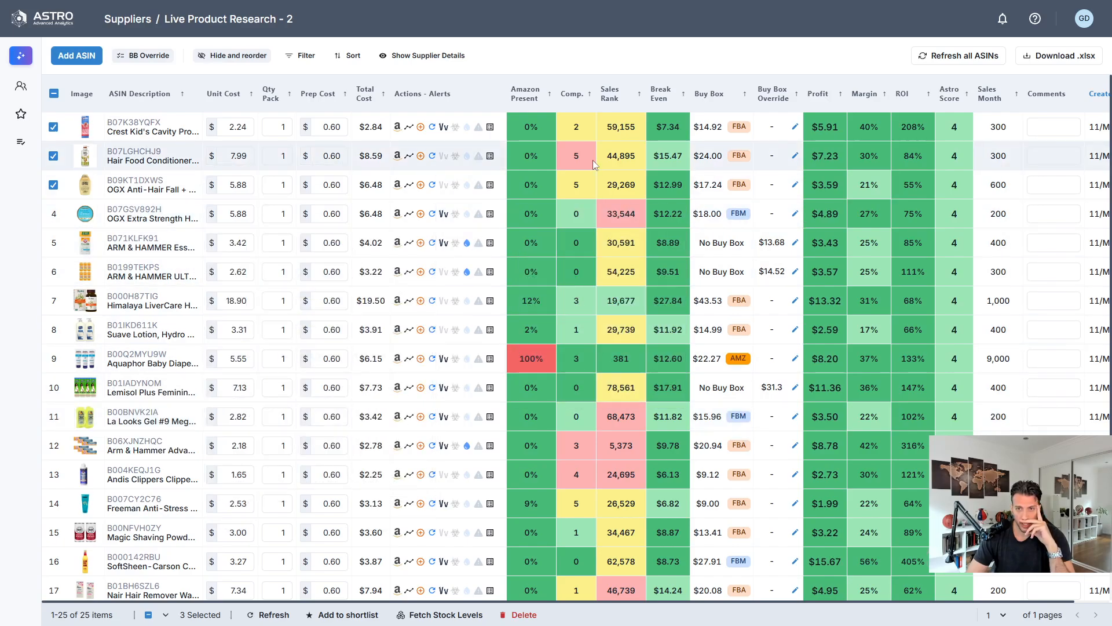
mouse_move(620, 221)
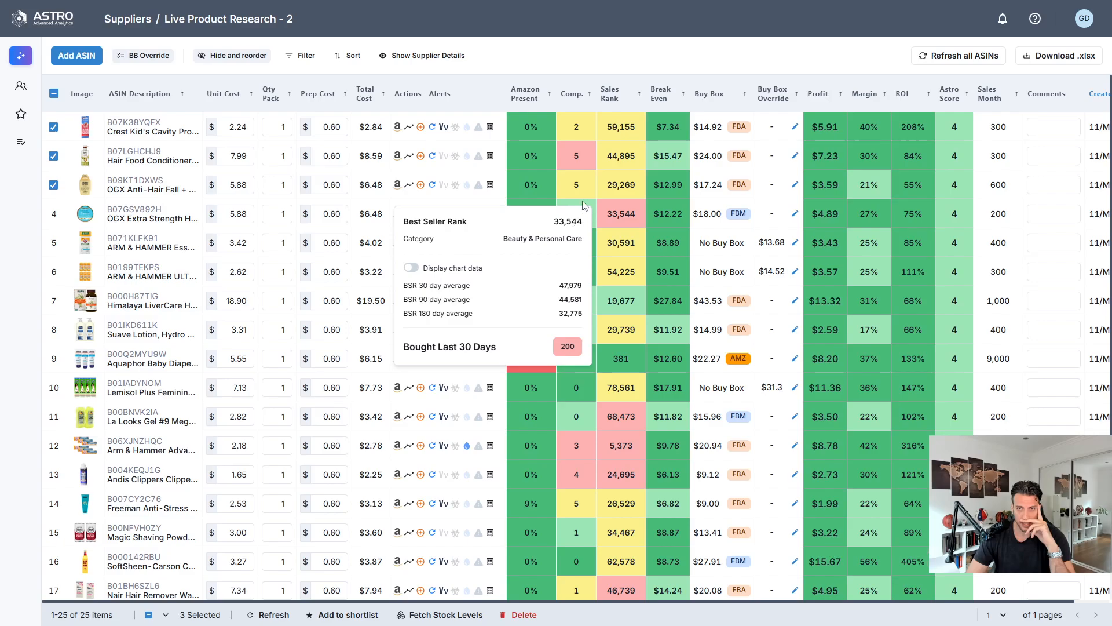
mouse_move(581, 214)
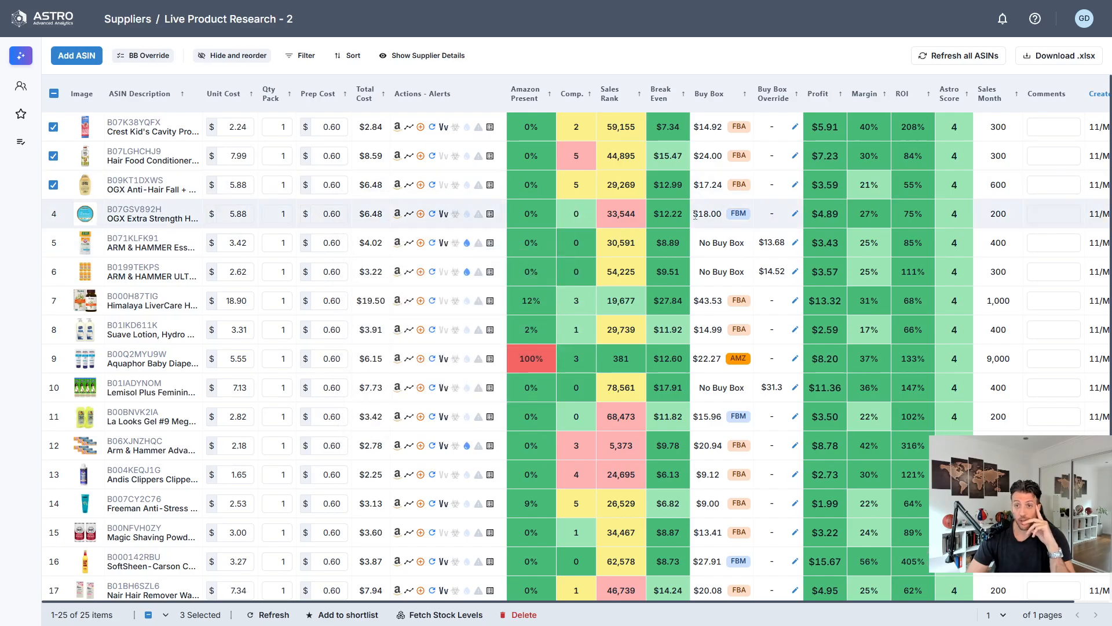
mouse_move(699, 232)
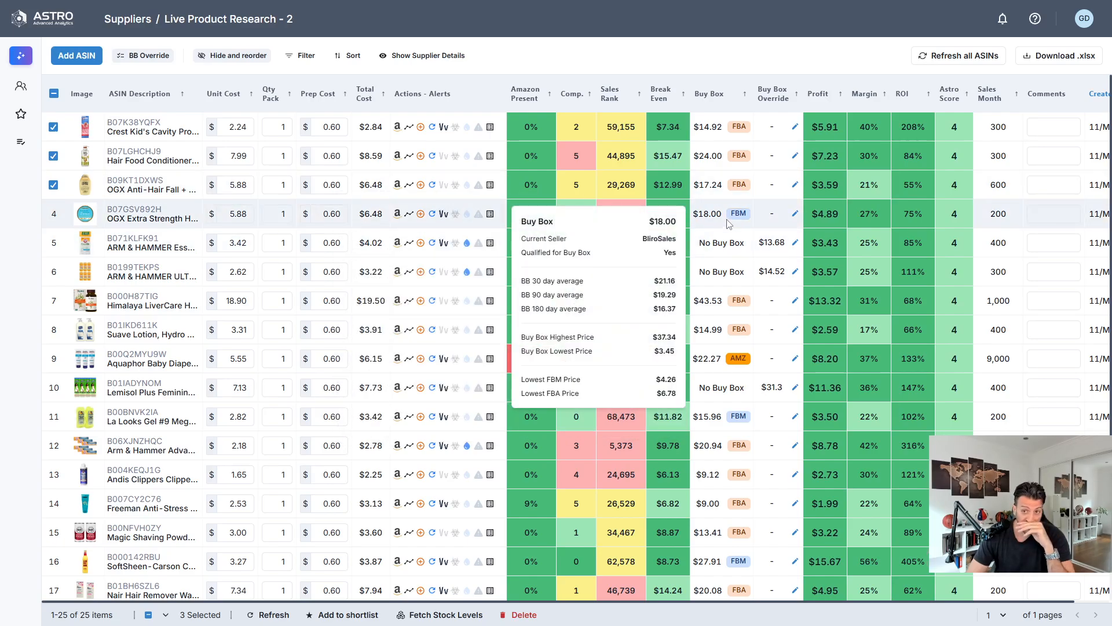
click(490, 214)
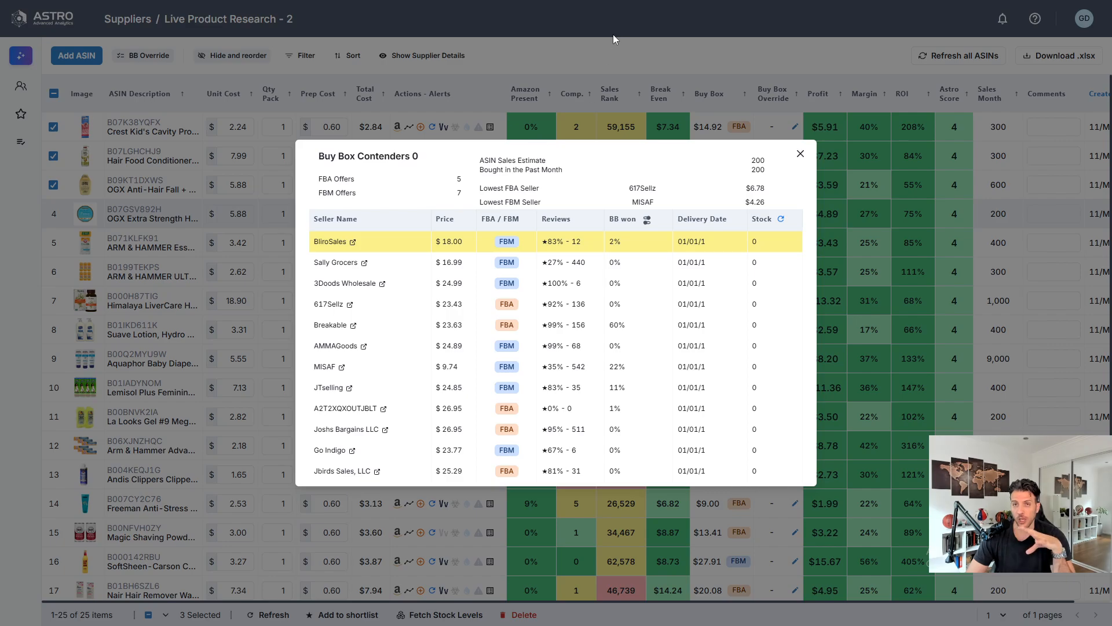
click(615, 49)
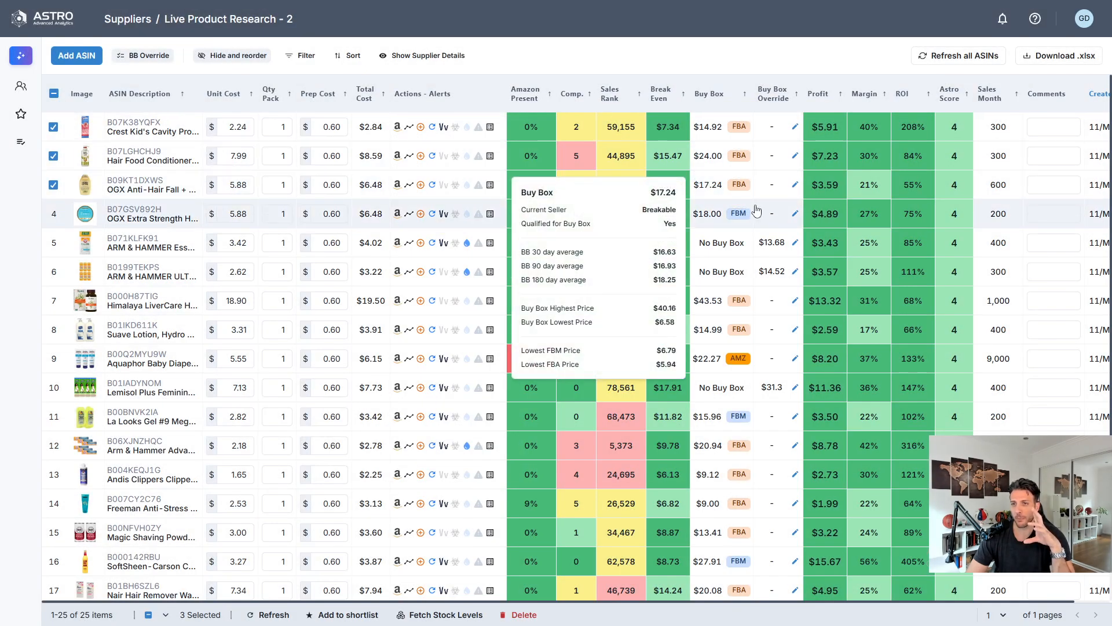
Step: Override the OGX Extra Strength hair mask's Buy Box price with a custom price of $21
click(774, 218)
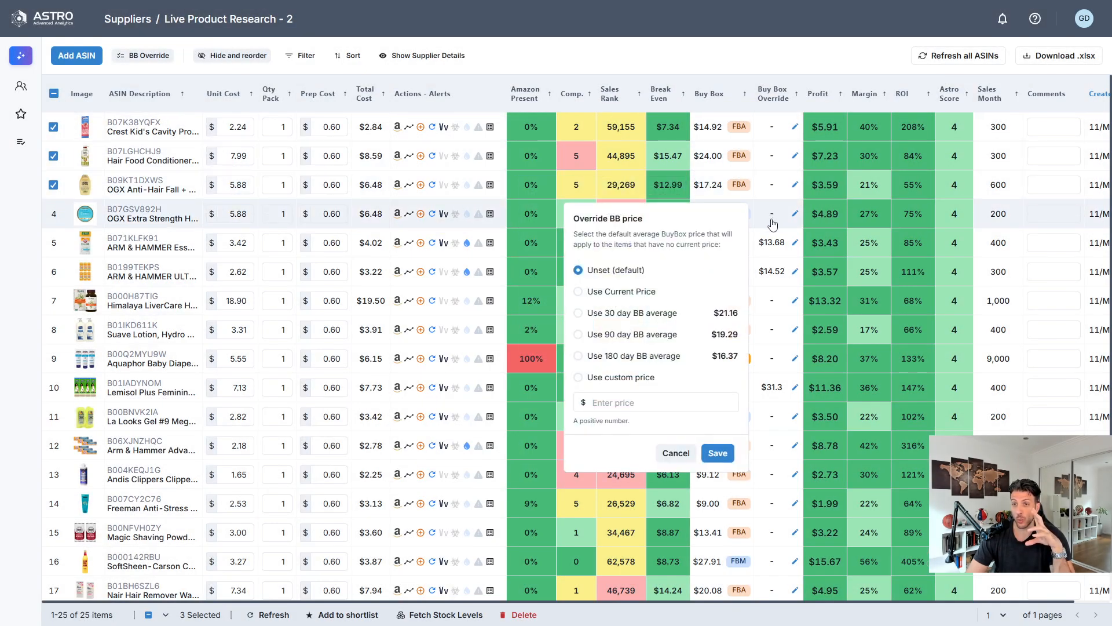
click(676, 412)
text(21)
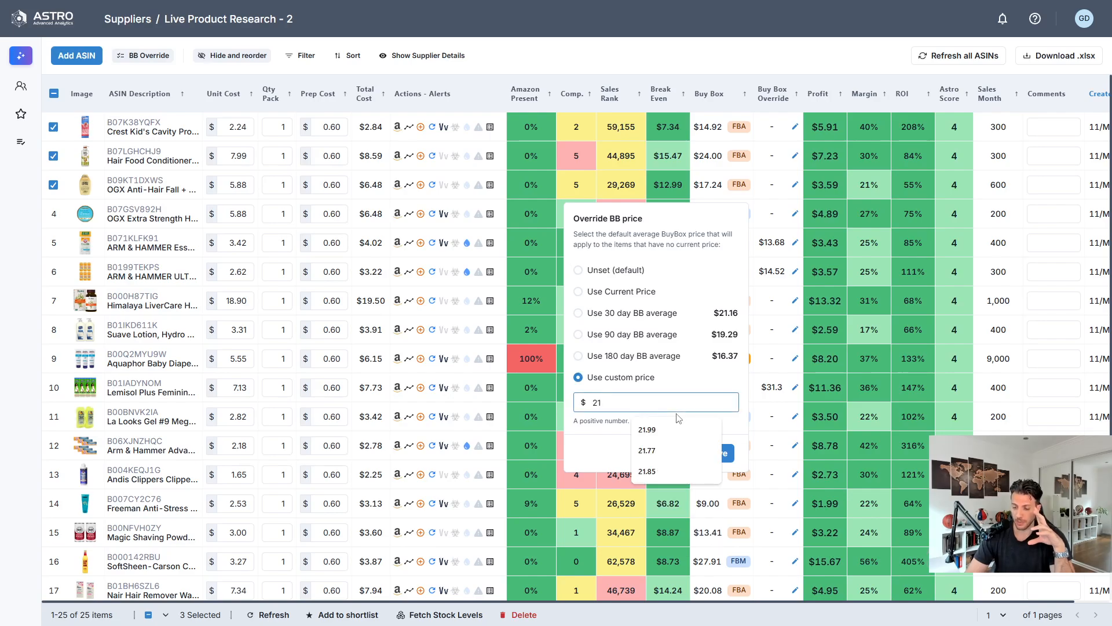
click(718, 453)
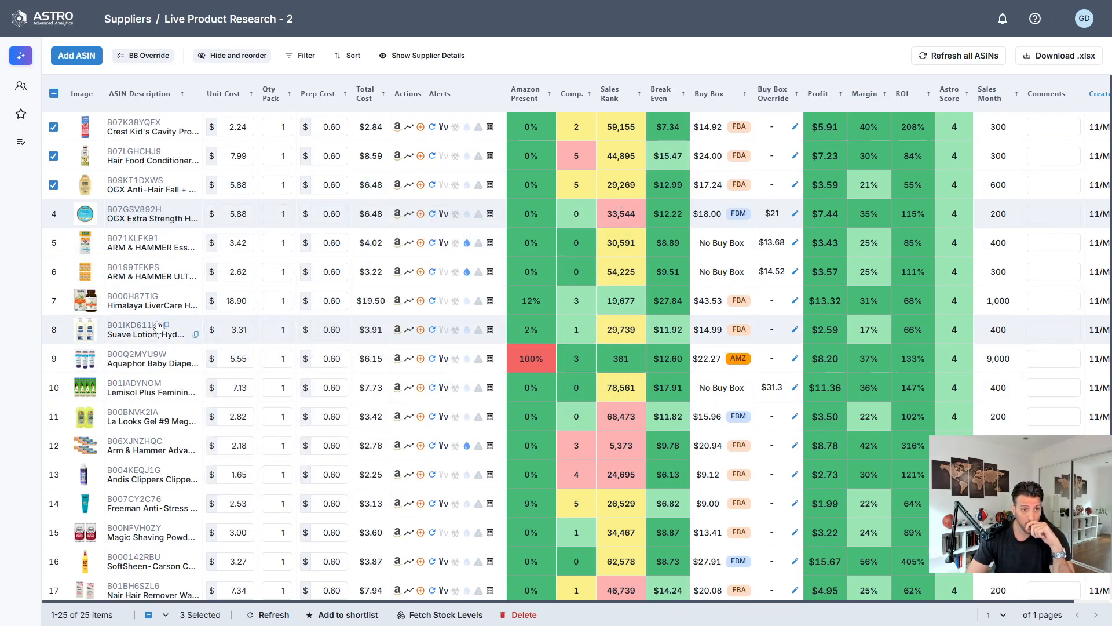
Step: Review the OGX Extra Strength hair mask's enlarged price history chart in its product details, and select the product in the list
click(131, 212)
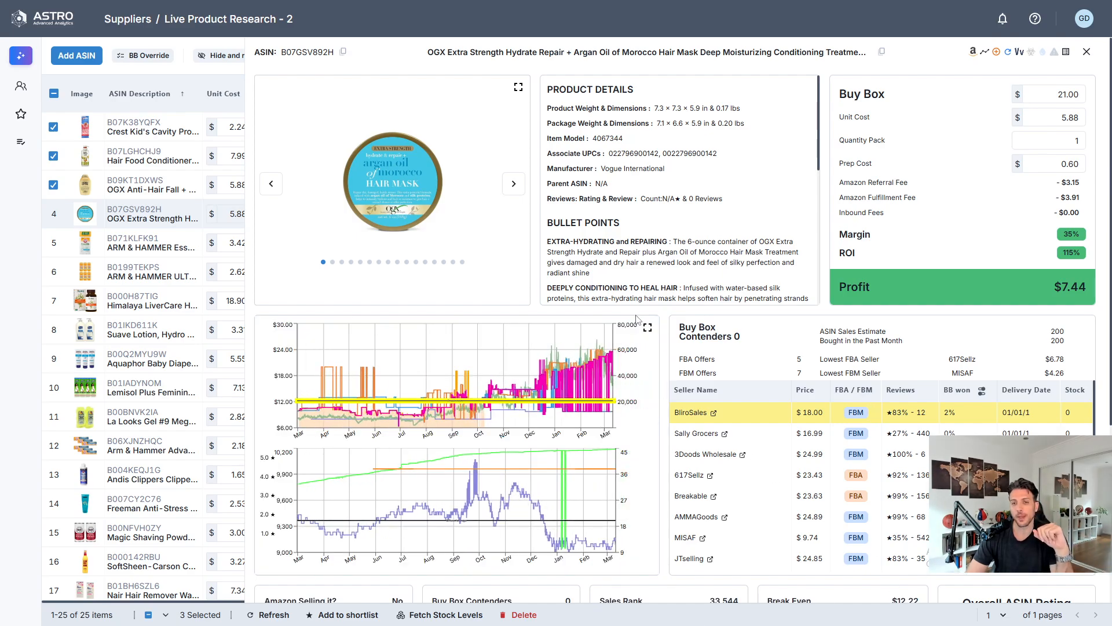
click(648, 328)
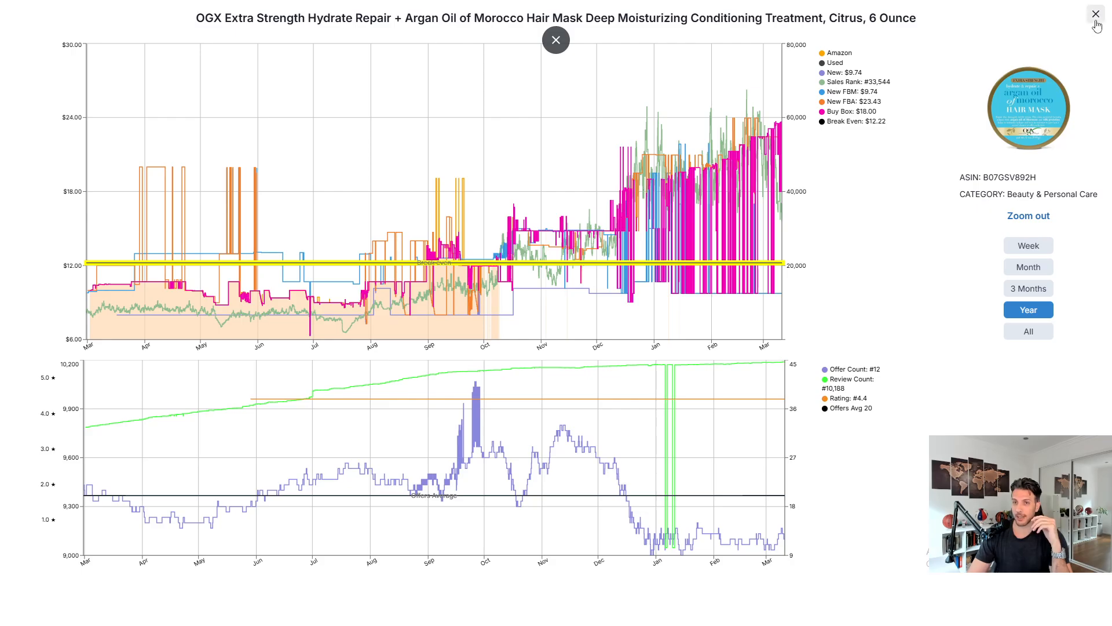
click(1096, 22)
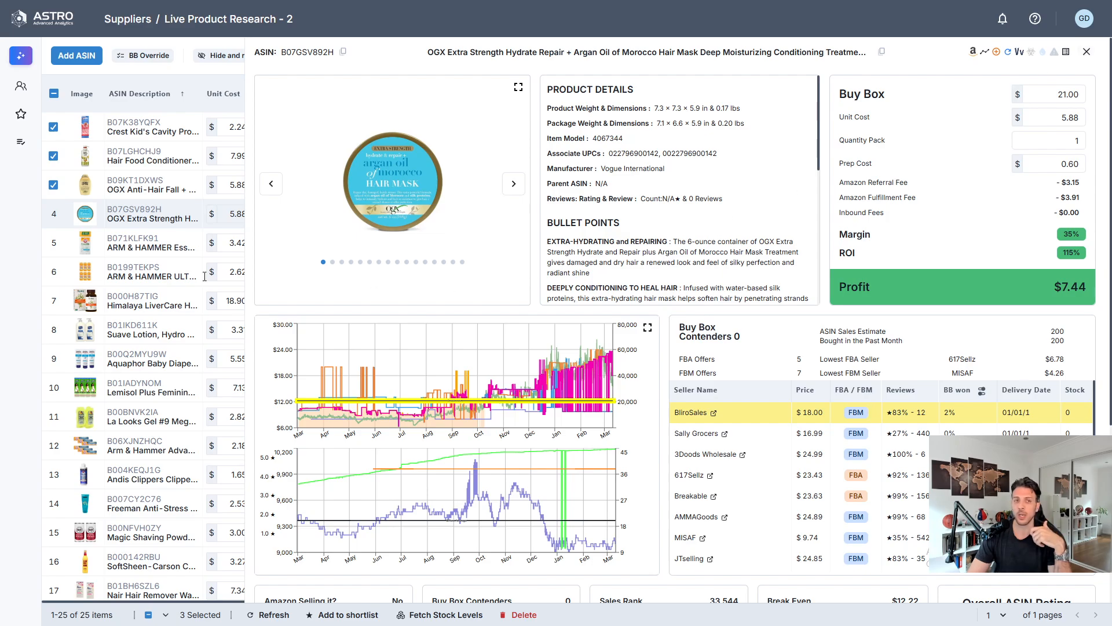
click(1087, 54)
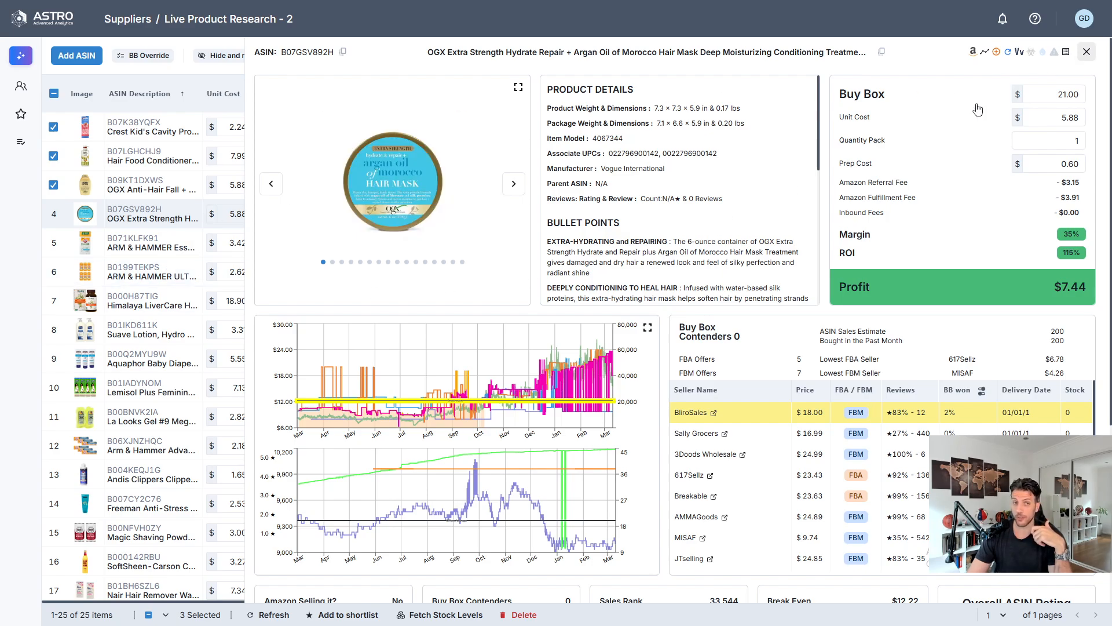
click(54, 214)
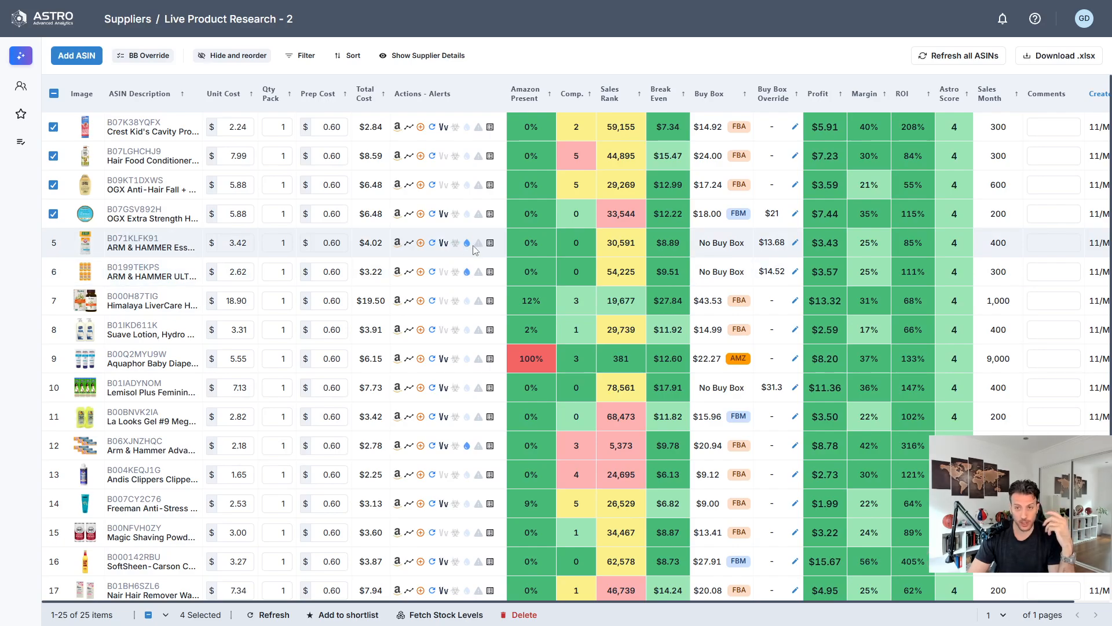
Step: Set the quantity pack of ARM & HAMMER product B071KLFK91 to 3 and check its profit breakdown
mouse_move(162, 239)
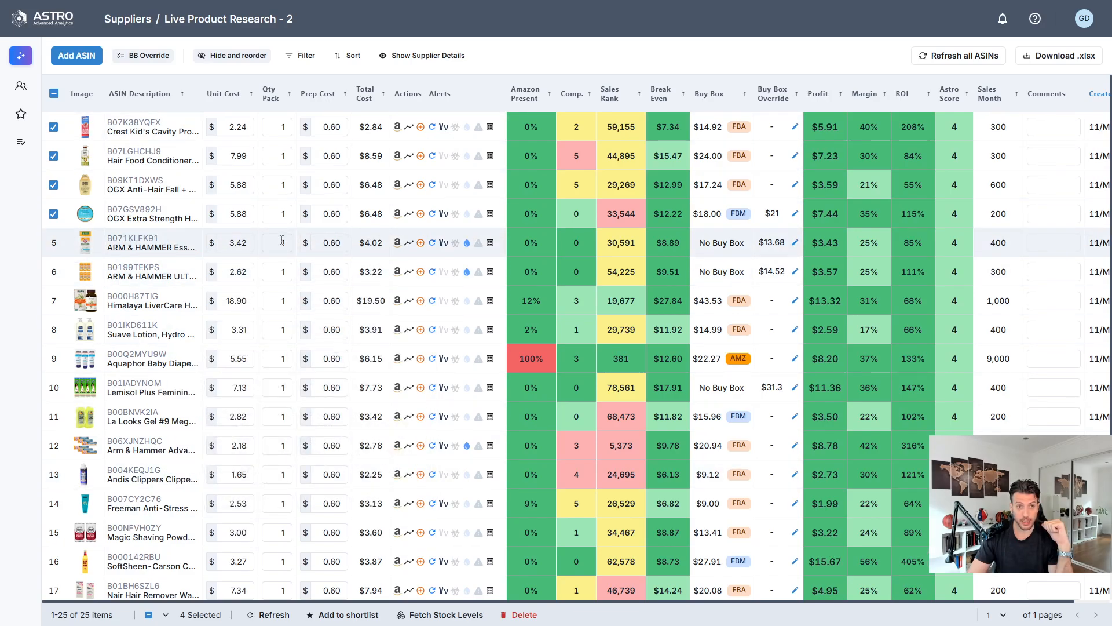
click(282, 243)
text(3)
key(Return)
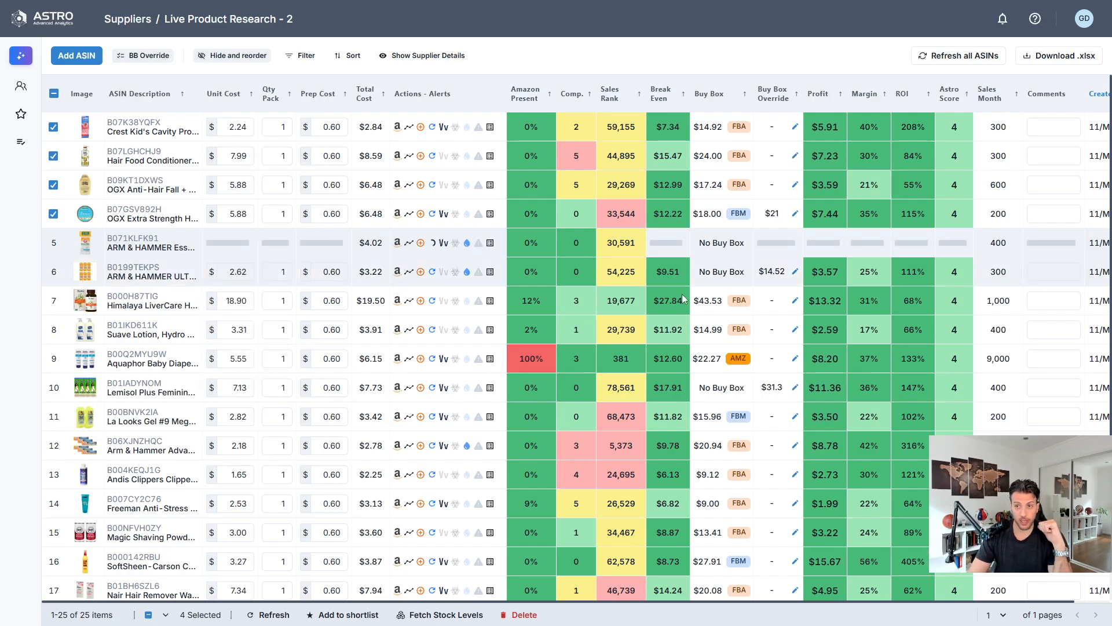
mouse_move(829, 249)
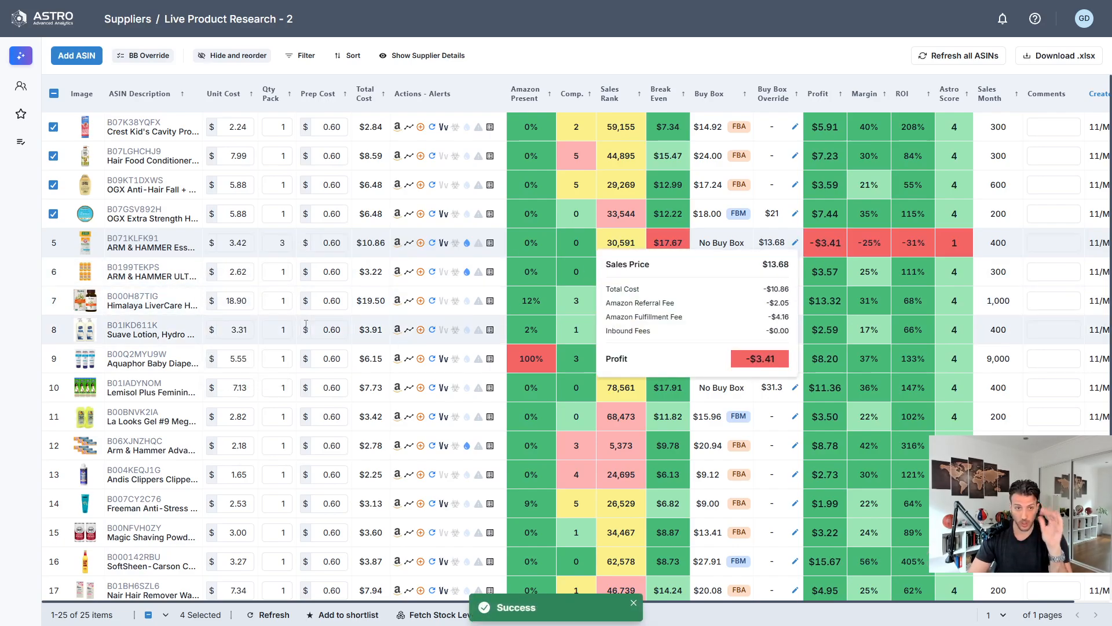
Step: Check the pack size of ARM & HAMMER product B0199TEKPS and set its quantity pack to 6
mouse_move(111, 274)
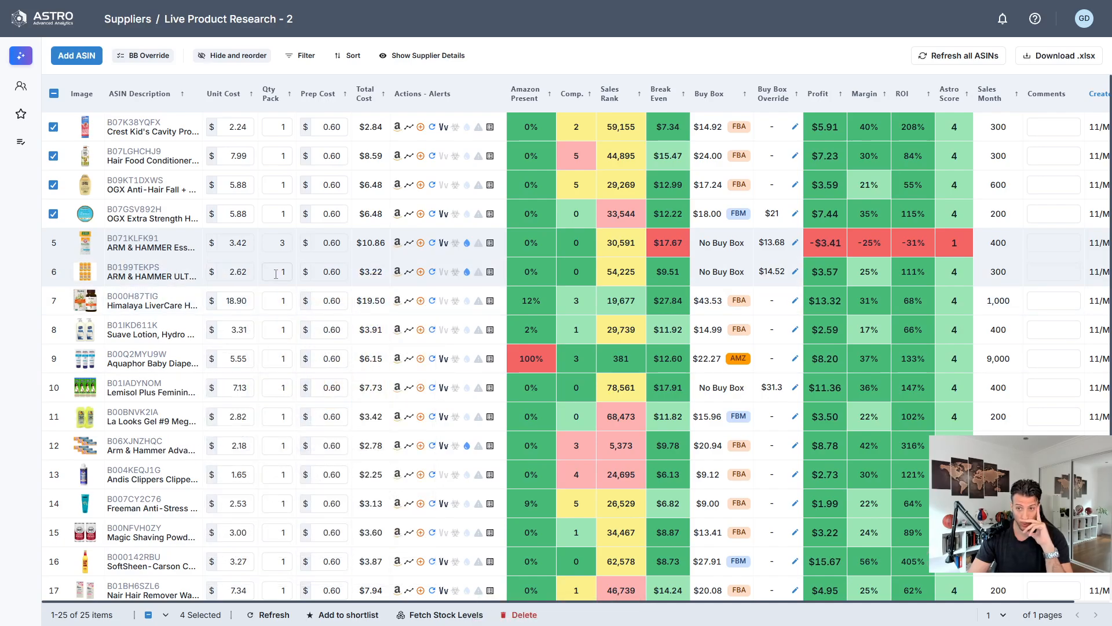
double_click(275, 274)
text(6)
key(Return)
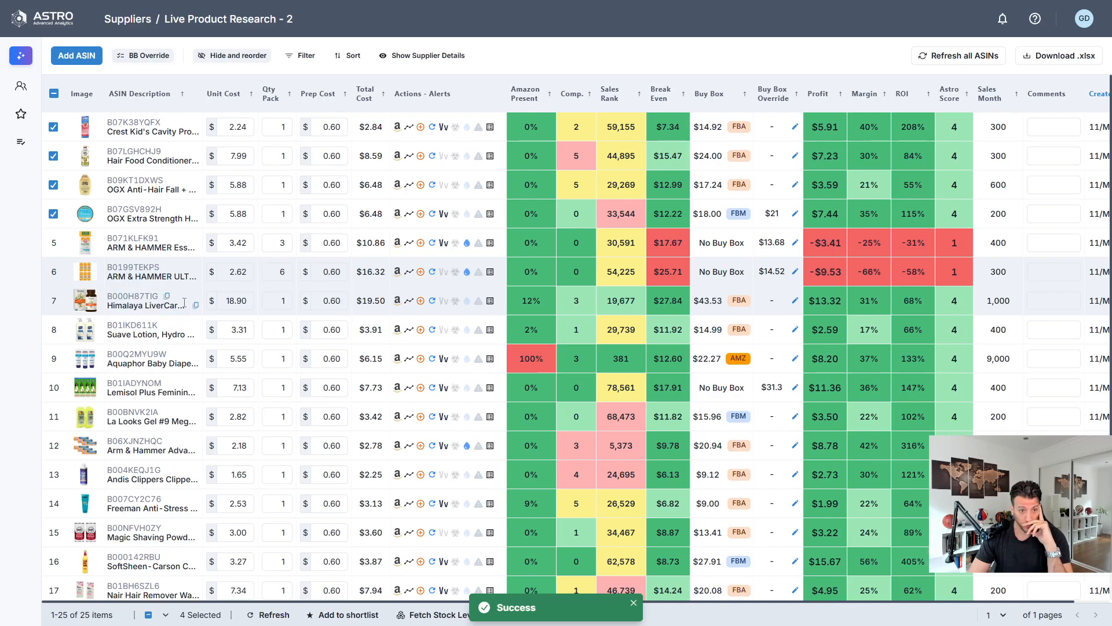
Step: Review the Himalaya LiverCare supplement's break-even data, price history, Buy Box contenders and sales statistics, and select the product in the list
mouse_move(141, 305)
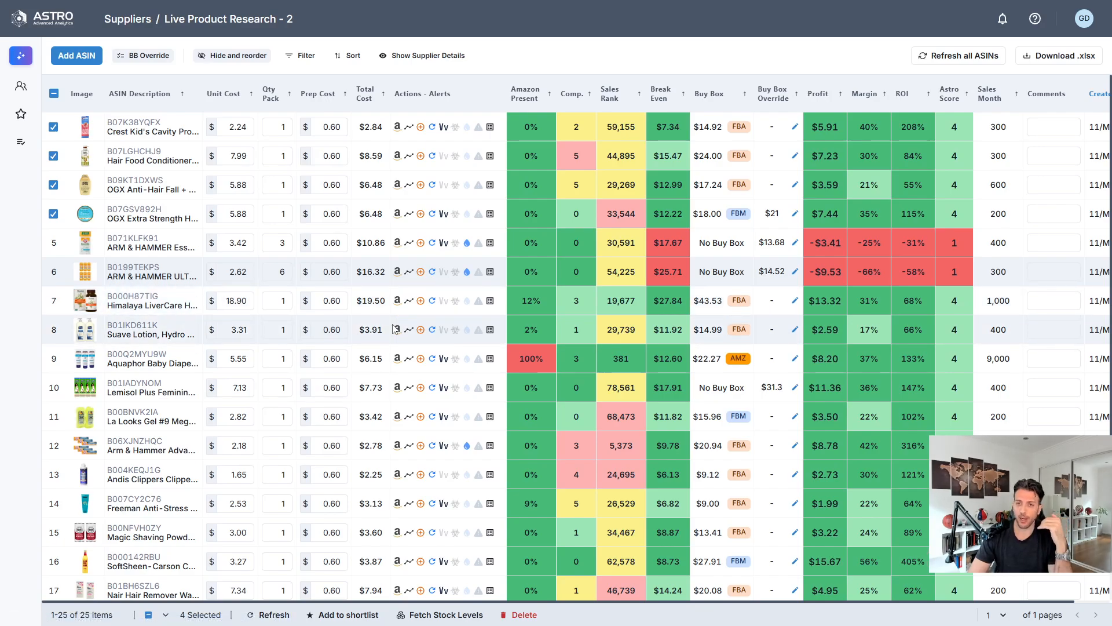
mouse_move(664, 313)
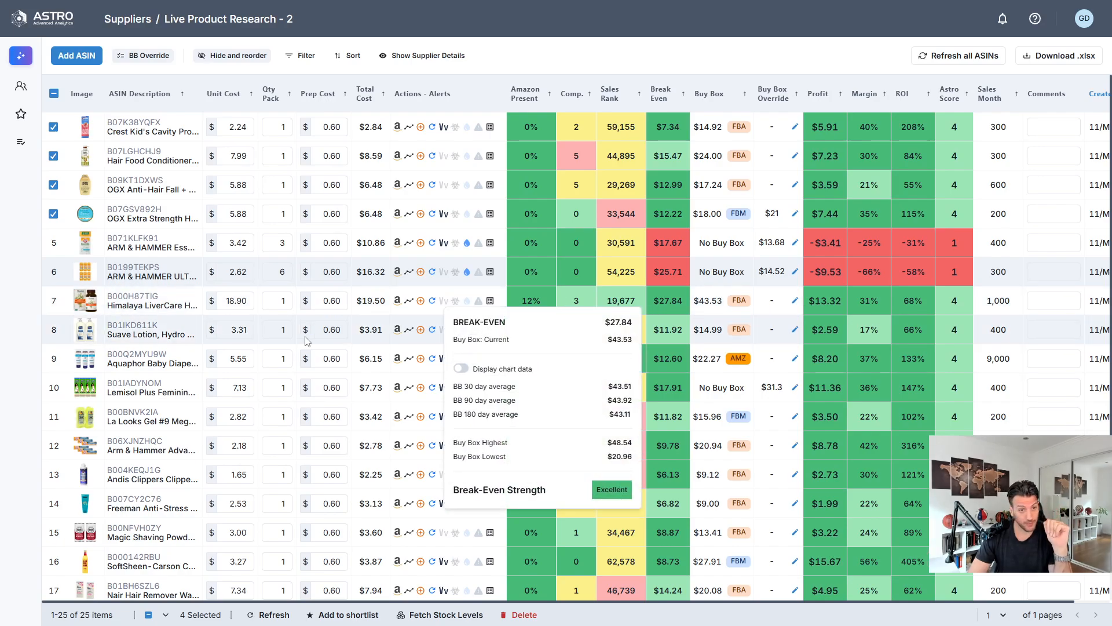
click(125, 299)
scroll(811, 534, down, 5)
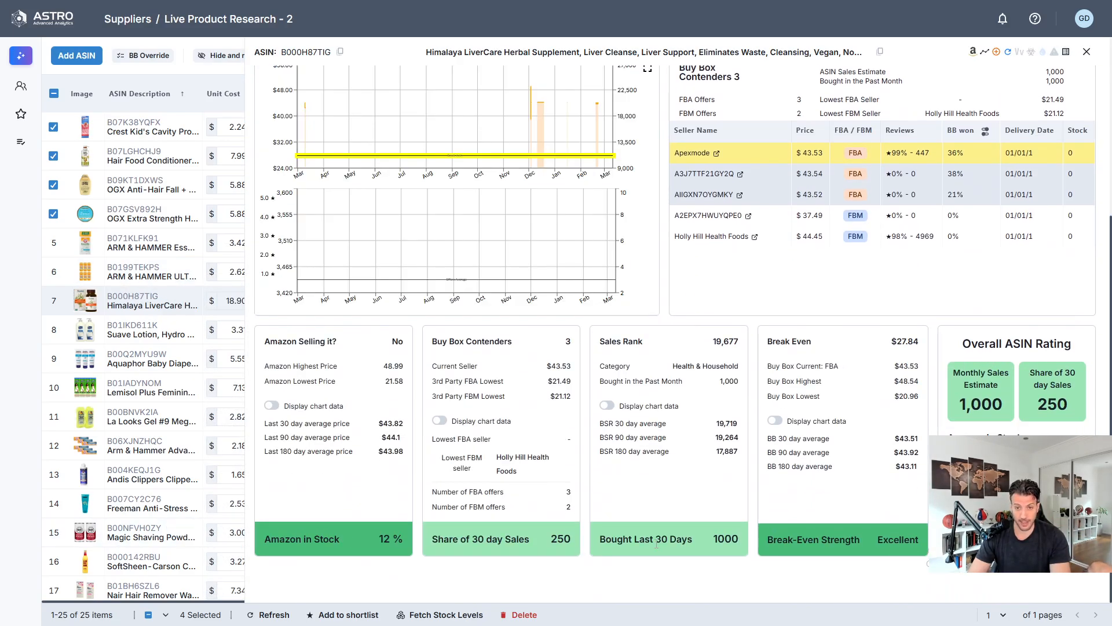
scroll(558, 298, up, 3)
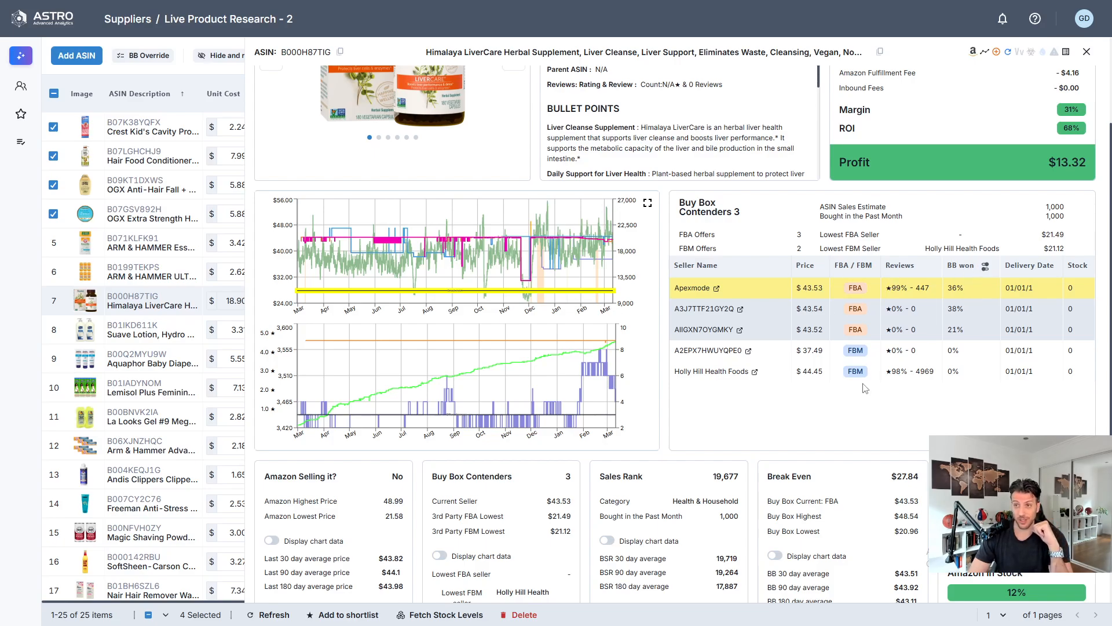
scroll(865, 388, up, 2)
scroll(824, 345, down, 4)
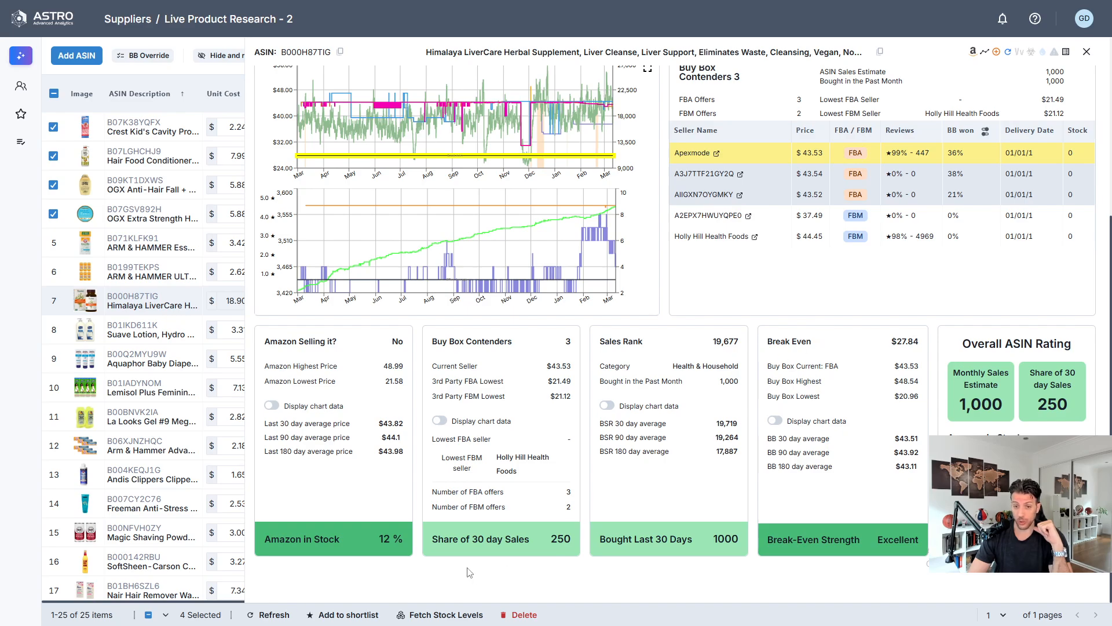
scroll(1051, 274, up, 4)
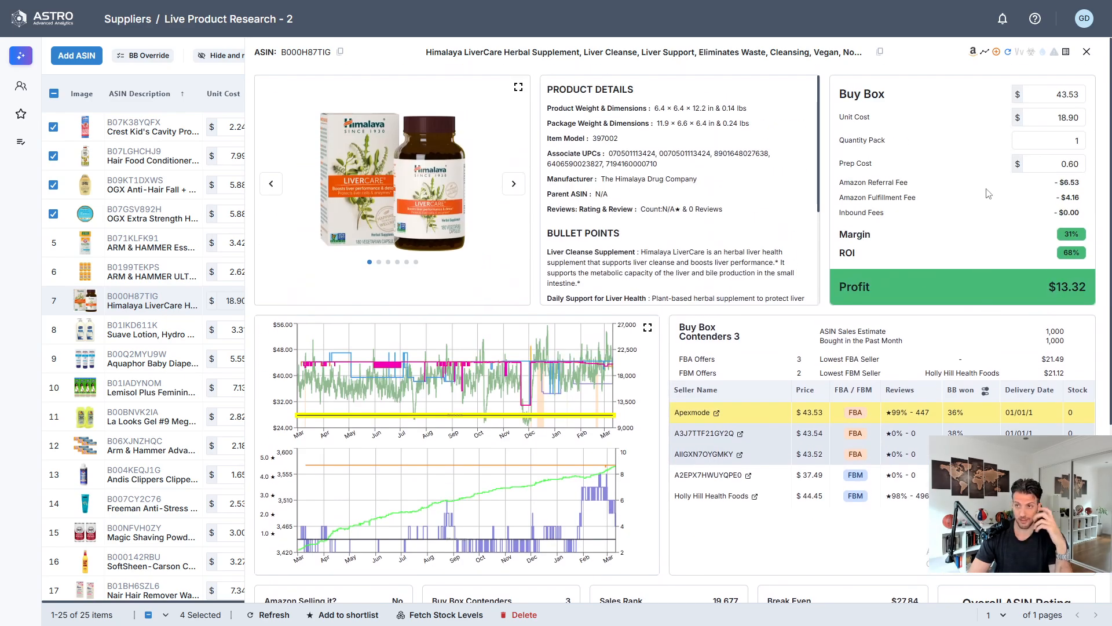
click(1089, 53)
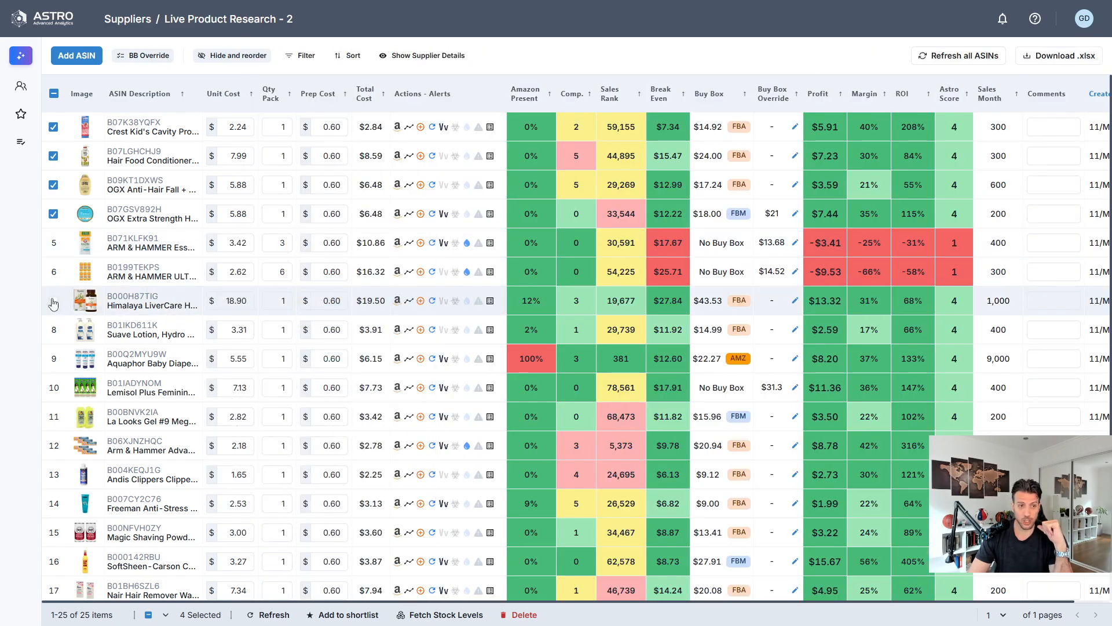
click(54, 301)
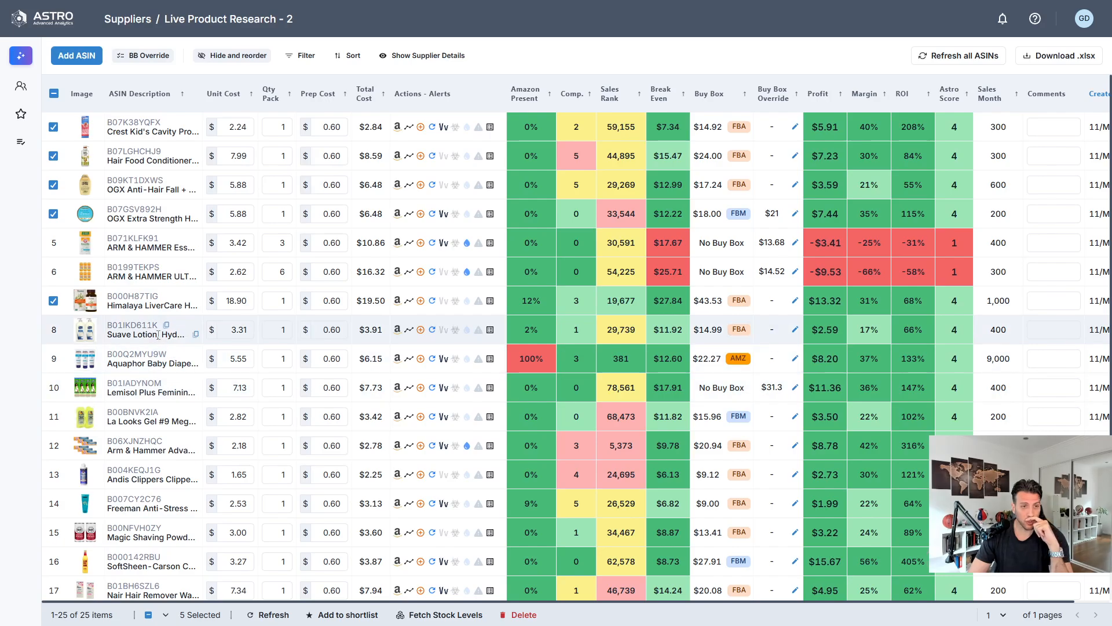
Step: Check the Suave Lotion's pack size and set its quantity pack to 2
mouse_move(134, 331)
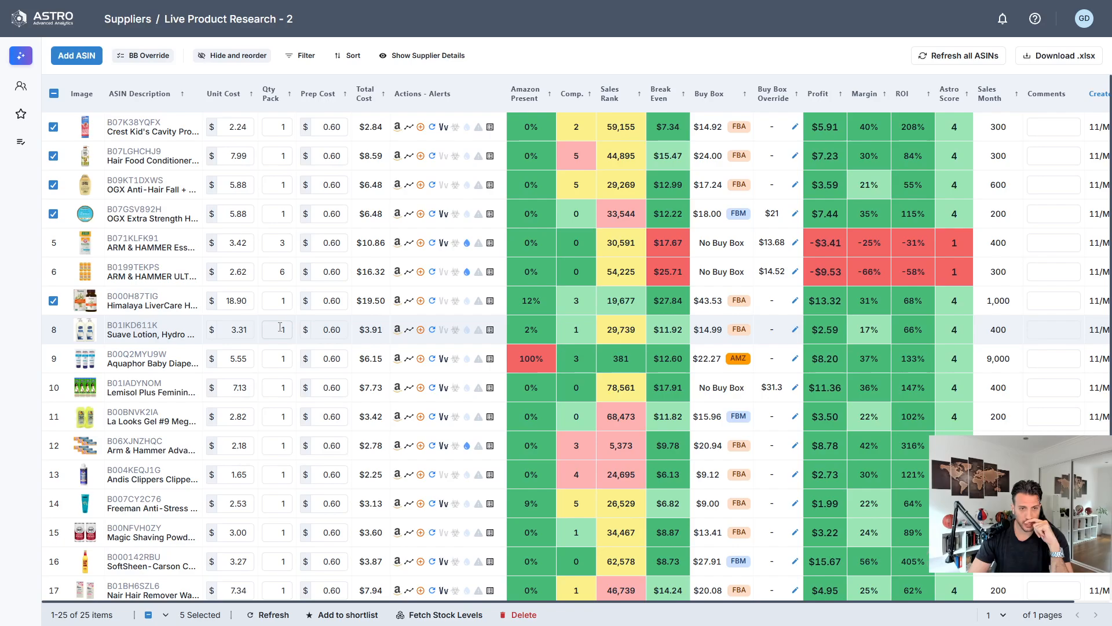
drag(280, 327, 312, 330)
text(2)
key(Return)
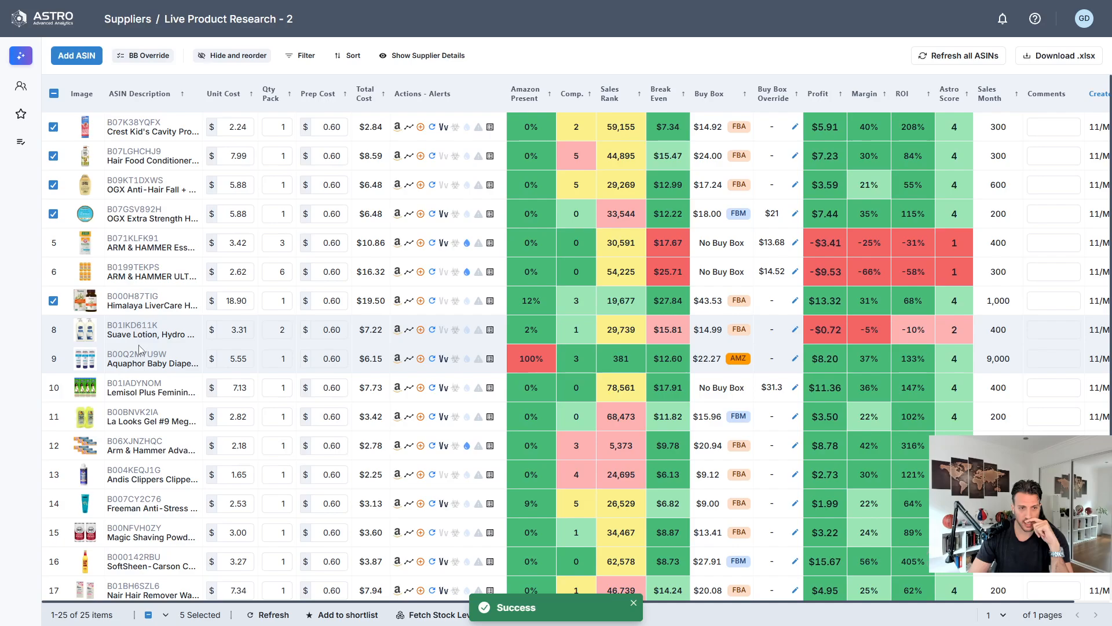
Step: Set the Aquaphor Baby product's quantity pack to 3 and check its Amazon presence
drag(280, 358, 308, 361)
text(3)
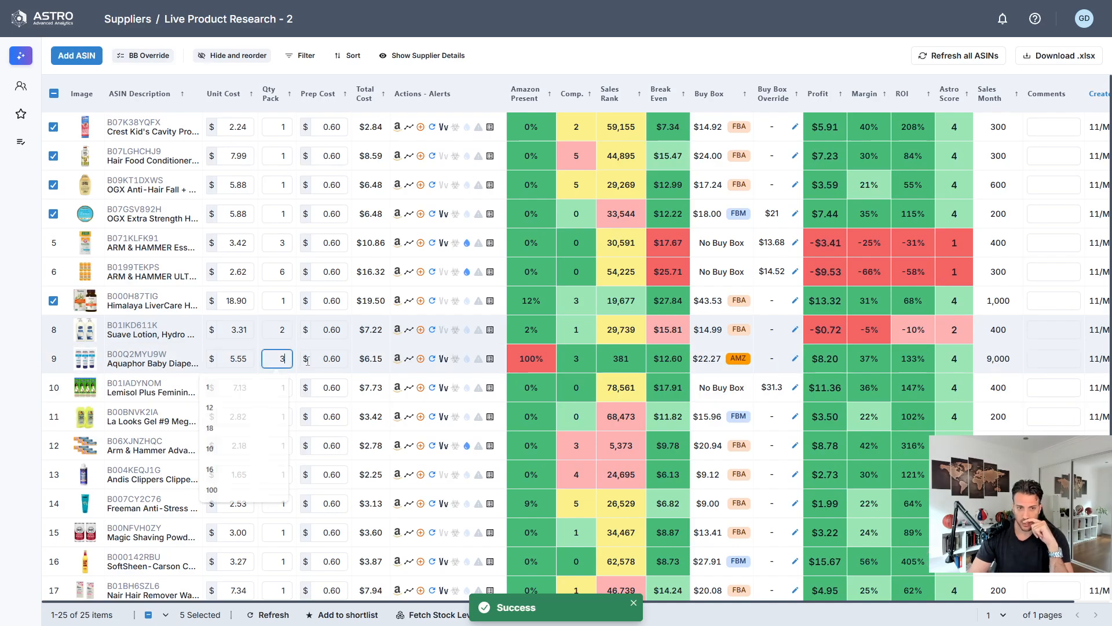
key(Return)
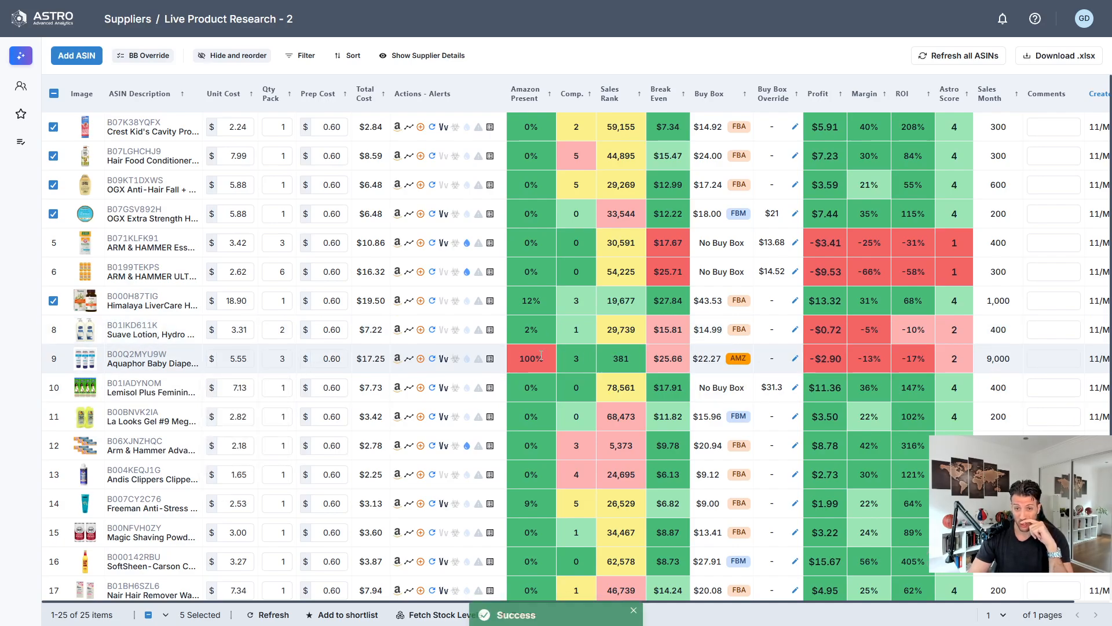
mouse_move(543, 357)
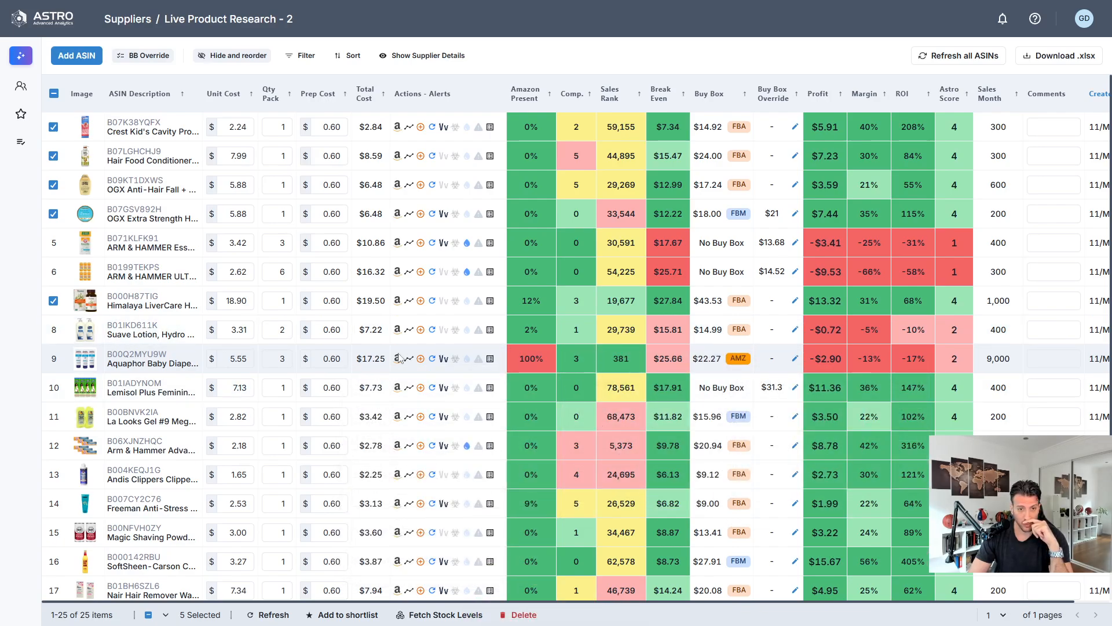
Step: Check the Lemisol Plus Feminine Wash's pack size and set its quantity pack to 4
mouse_move(132, 390)
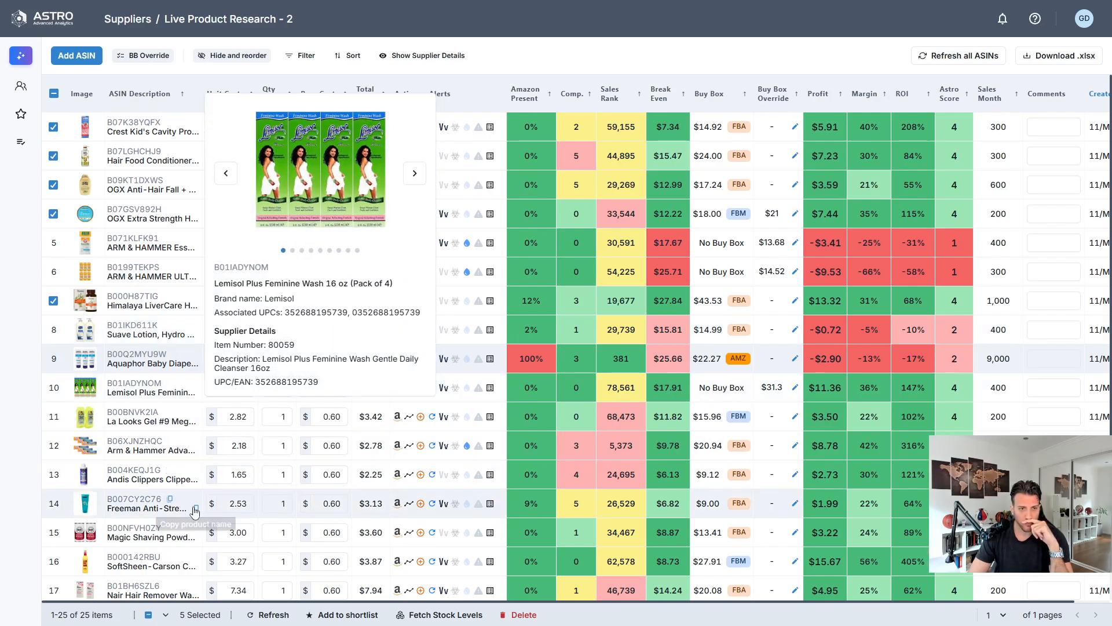
click(278, 388)
text(4)
key(Return)
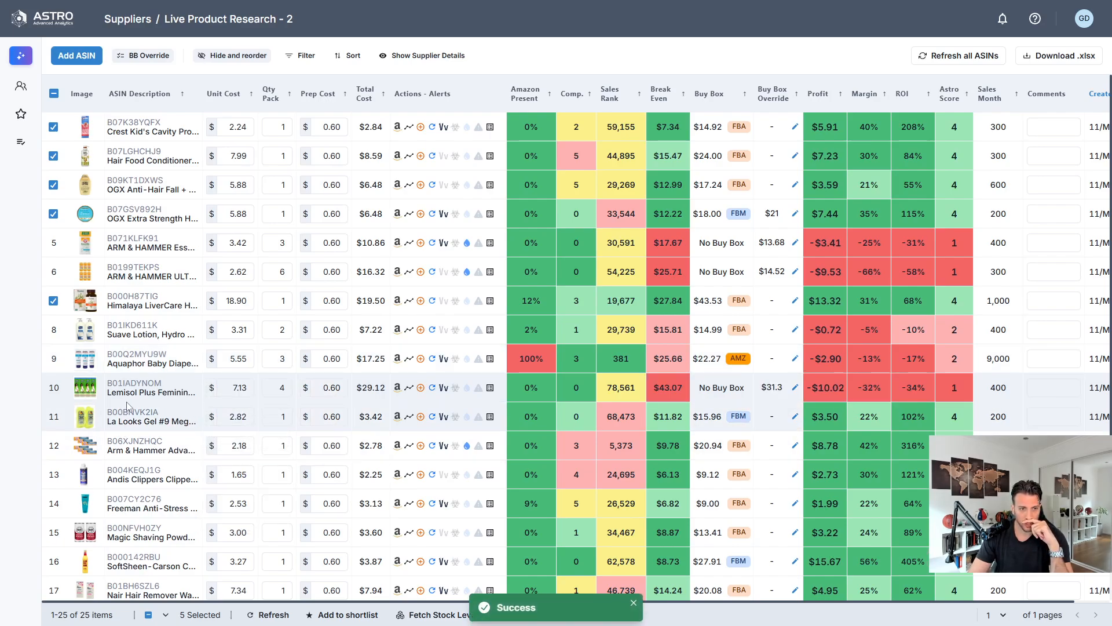
Step: Check the La Looks Gel #9 pack size, set its quantity pack to 2, and review its Amazon presence and profit figures
mouse_move(123, 413)
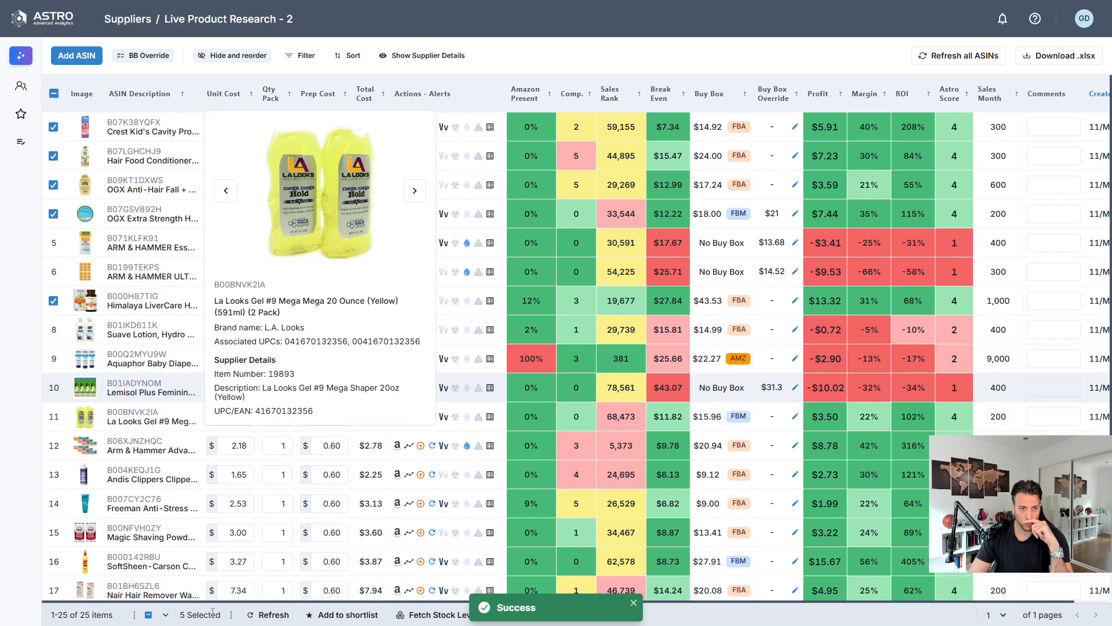
click(277, 417)
text(2)
key(Return)
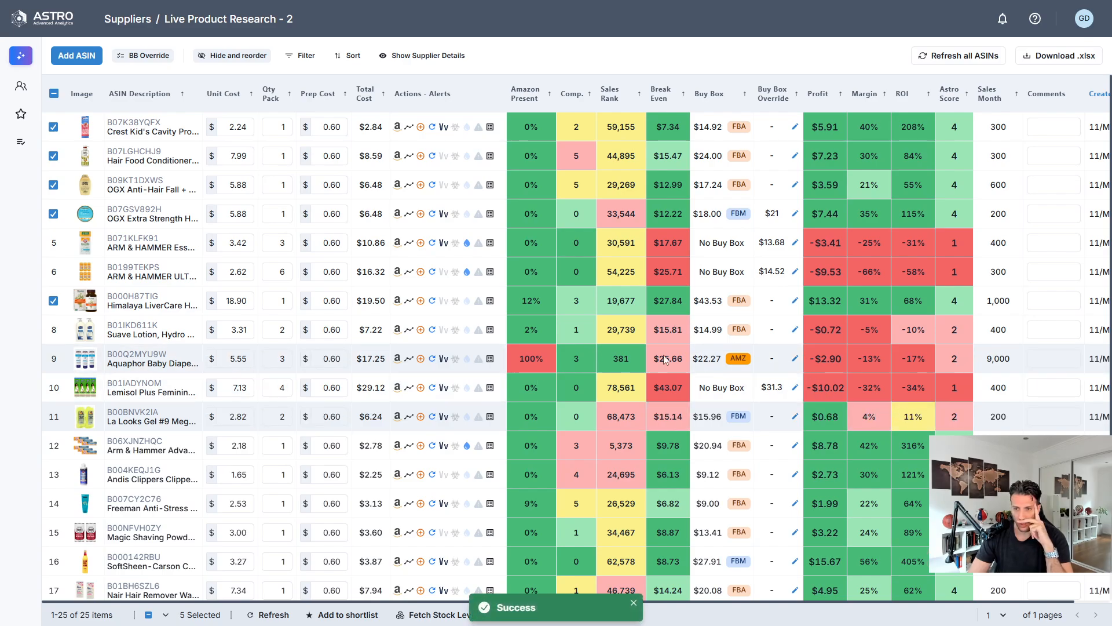
mouse_move(800, 425)
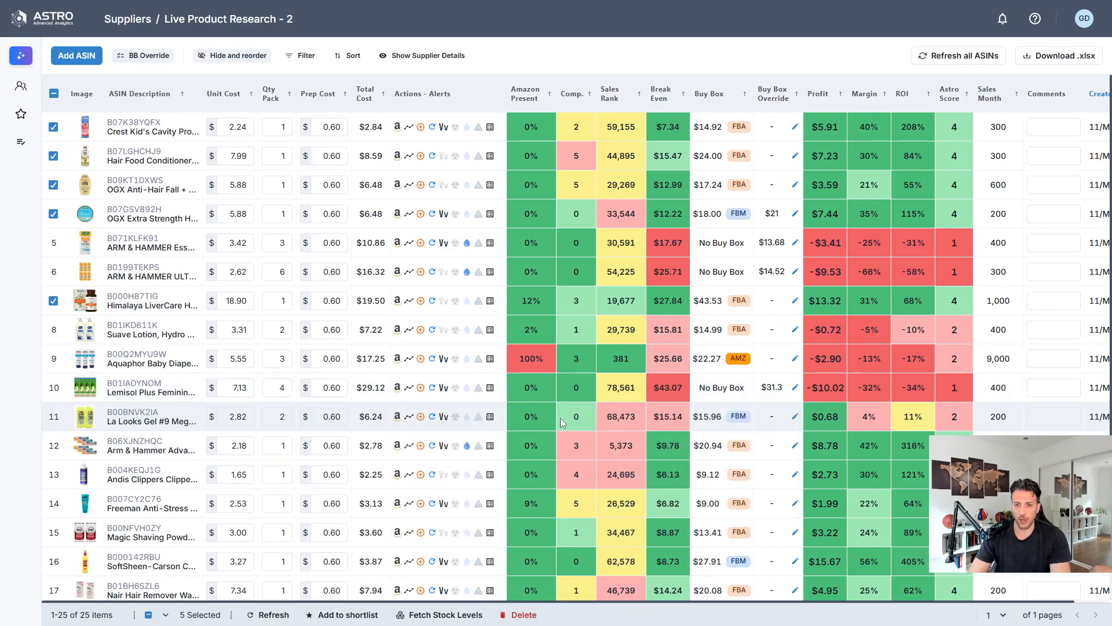
mouse_move(563, 422)
mouse_move(843, 421)
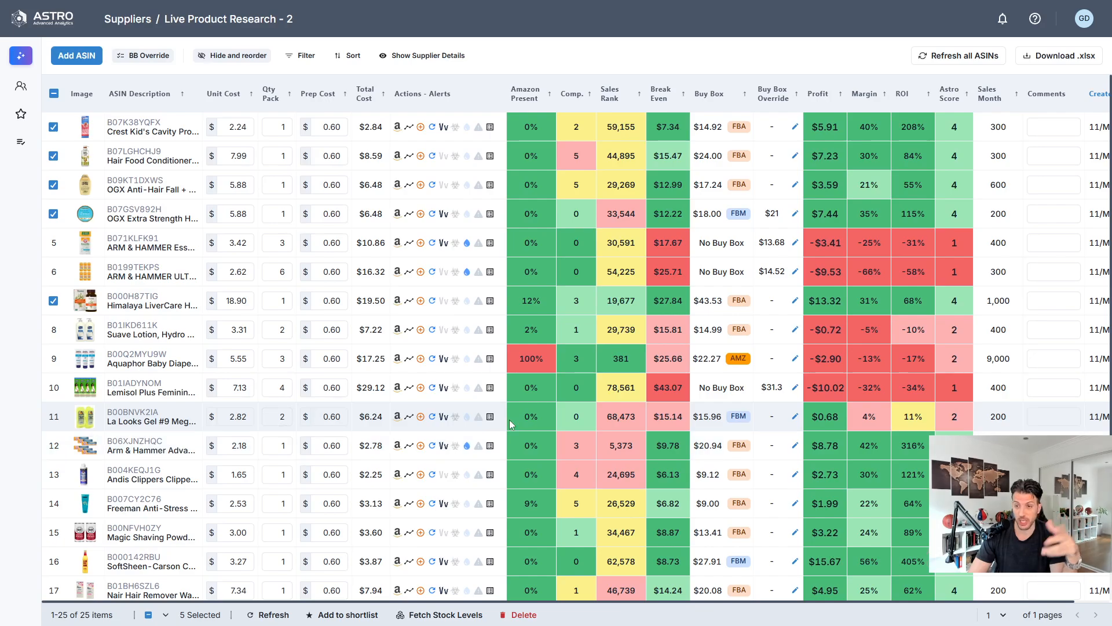
Step: Check the pack size of the Arm & Hammer product in row 12 and set its quantity pack to 6
mouse_move(710, 444)
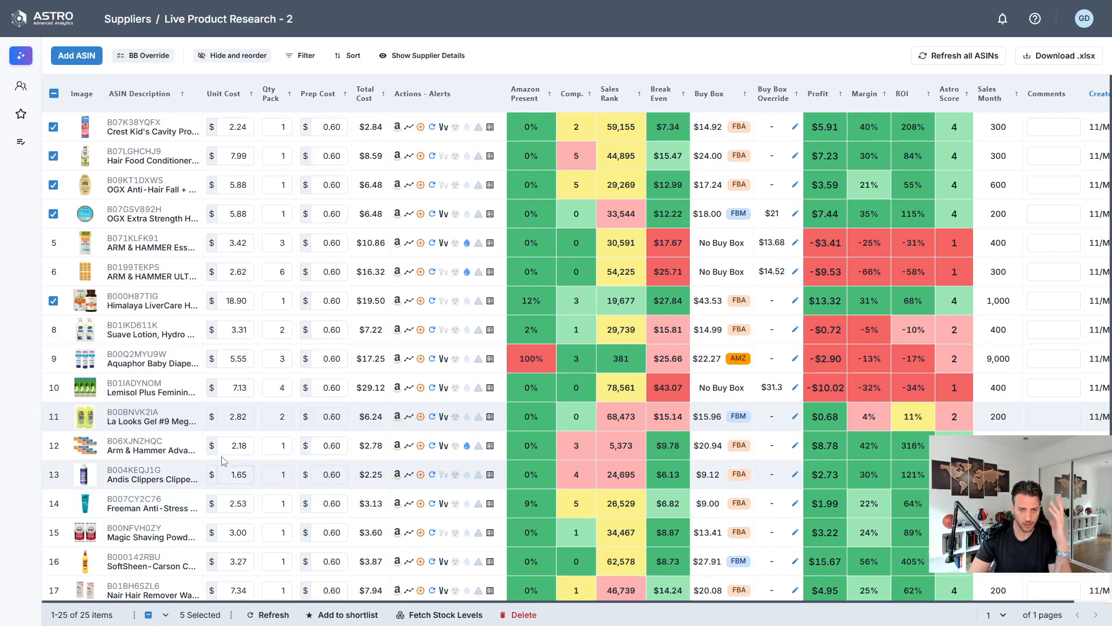
mouse_move(138, 446)
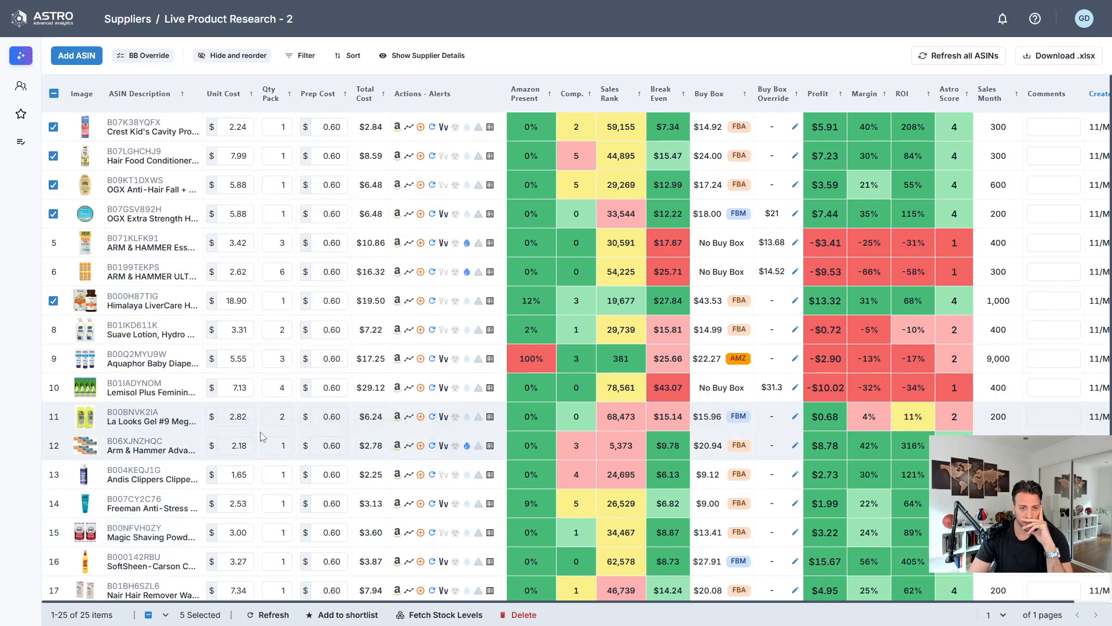
click(277, 446)
text(6)
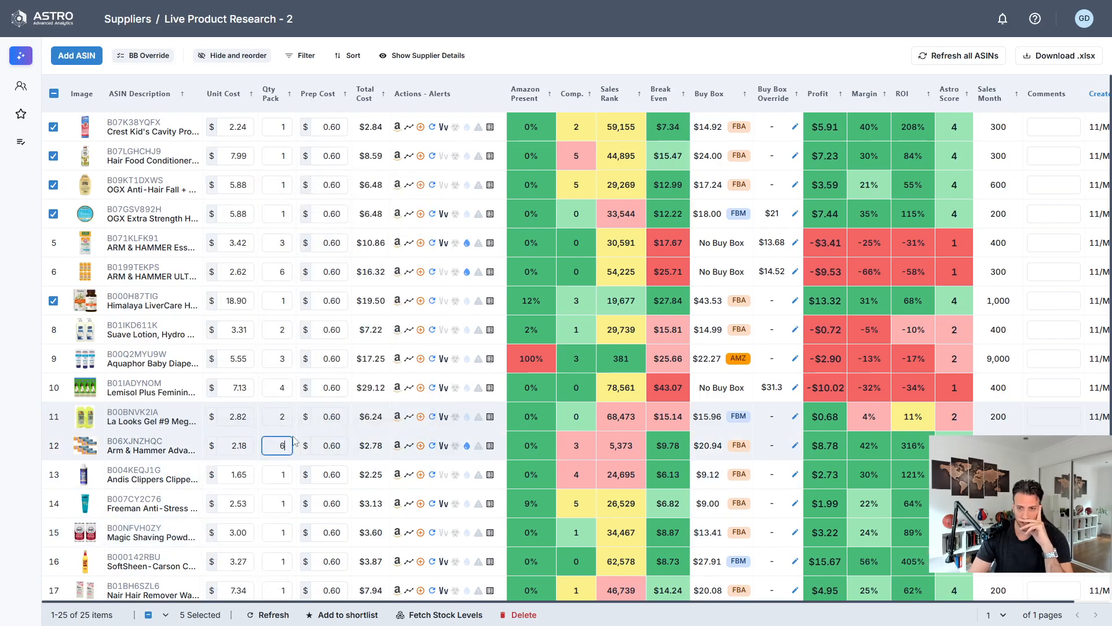
key(Return)
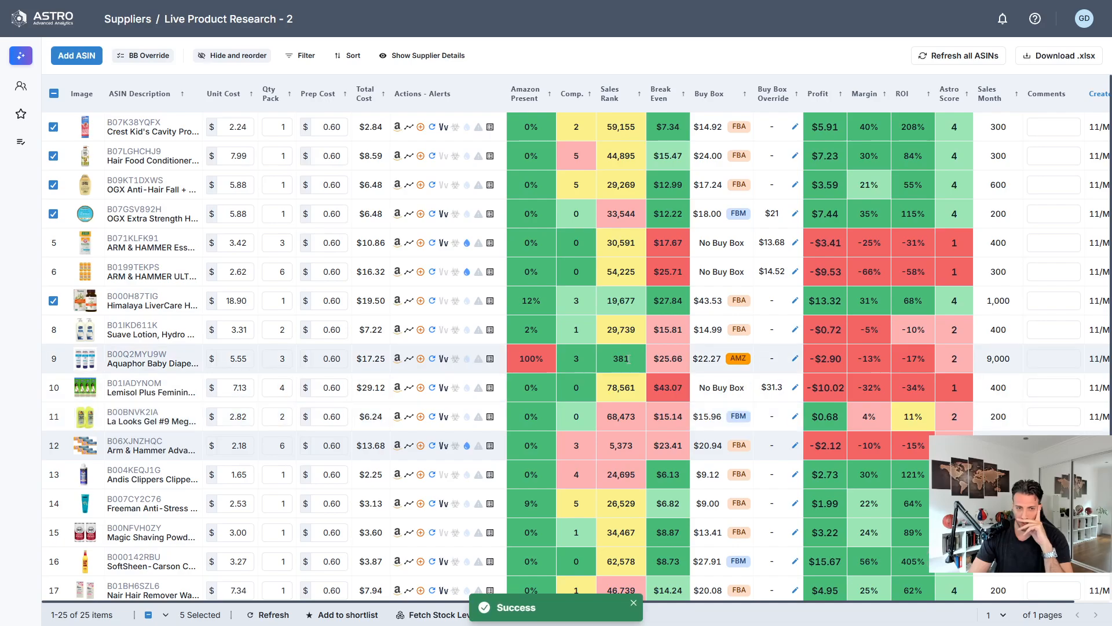
Step: Check the Andis Clipper Oil's pack size and set its quantity pack to 3
scroll(375, 260, down, 4)
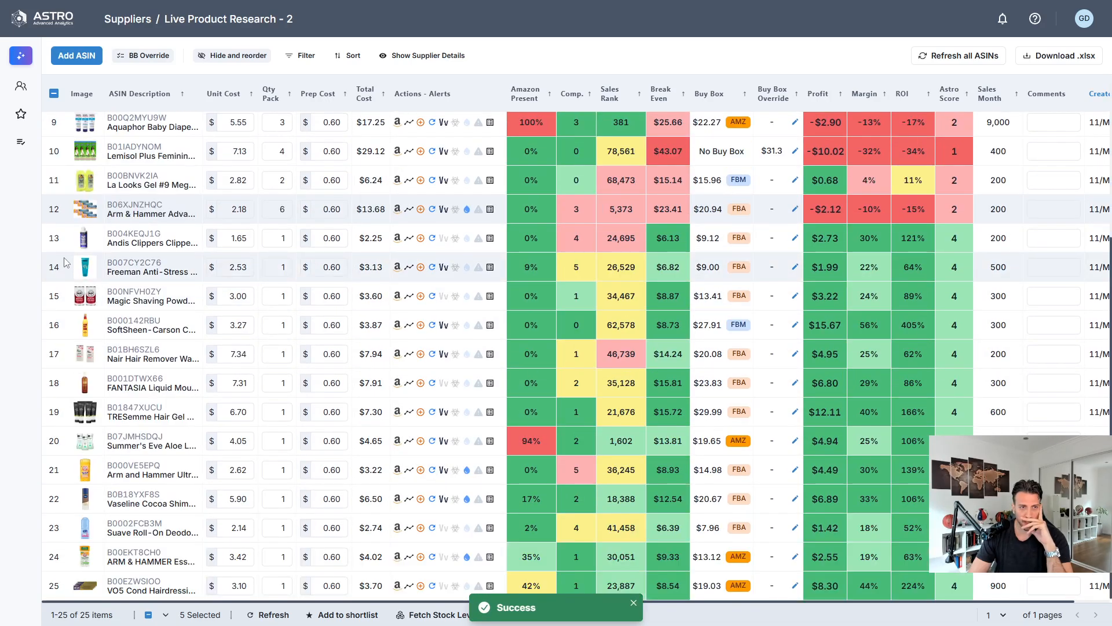
mouse_move(132, 241)
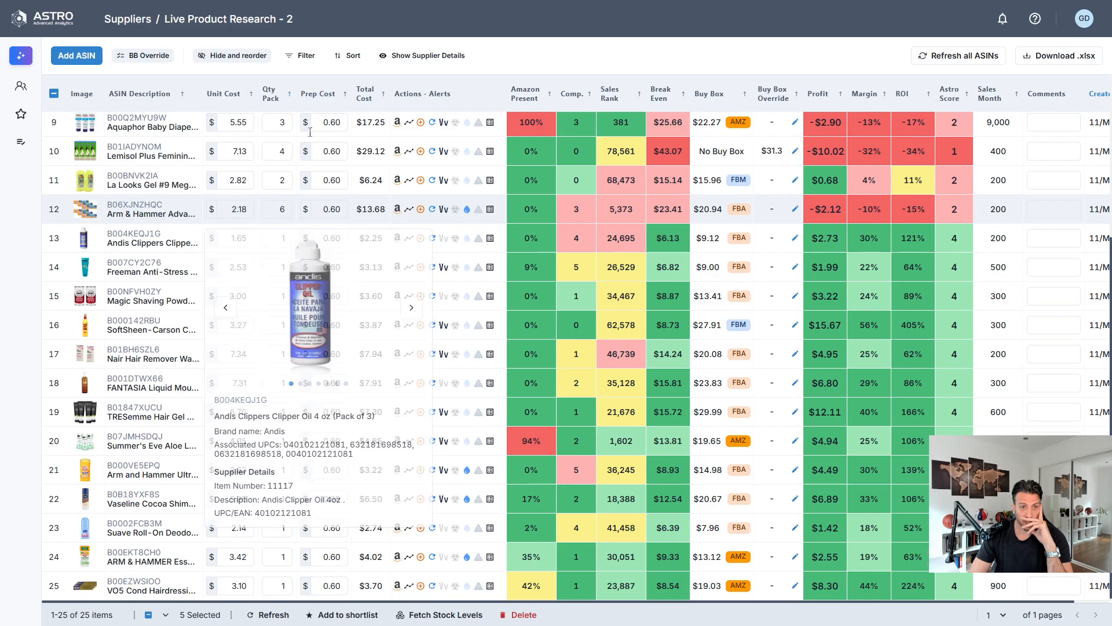
click(277, 238)
text(3)
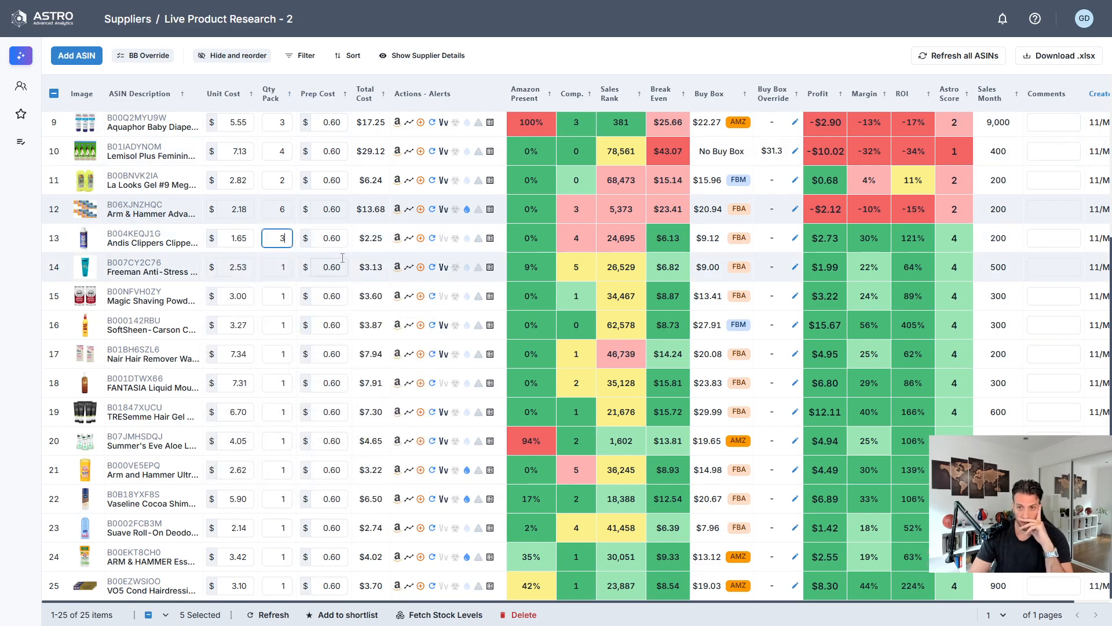
key(Return)
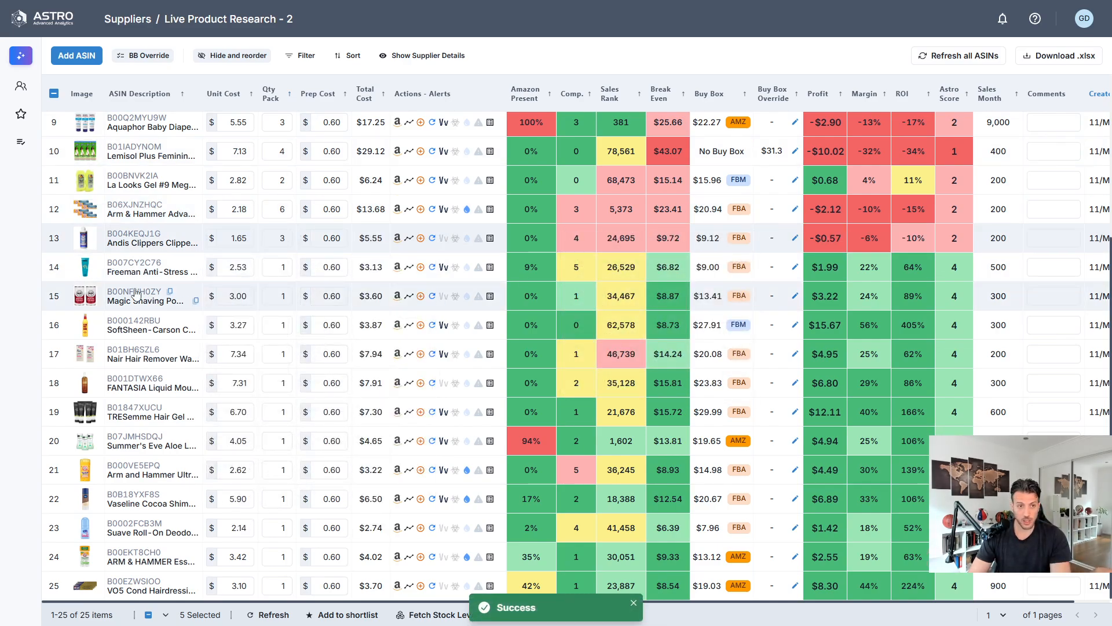
Step: Review the Freeman Anti-Stress Clay Mask's price history, Buy Box contenders, sales share and break-even data, and select the product in the list
mouse_move(122, 275)
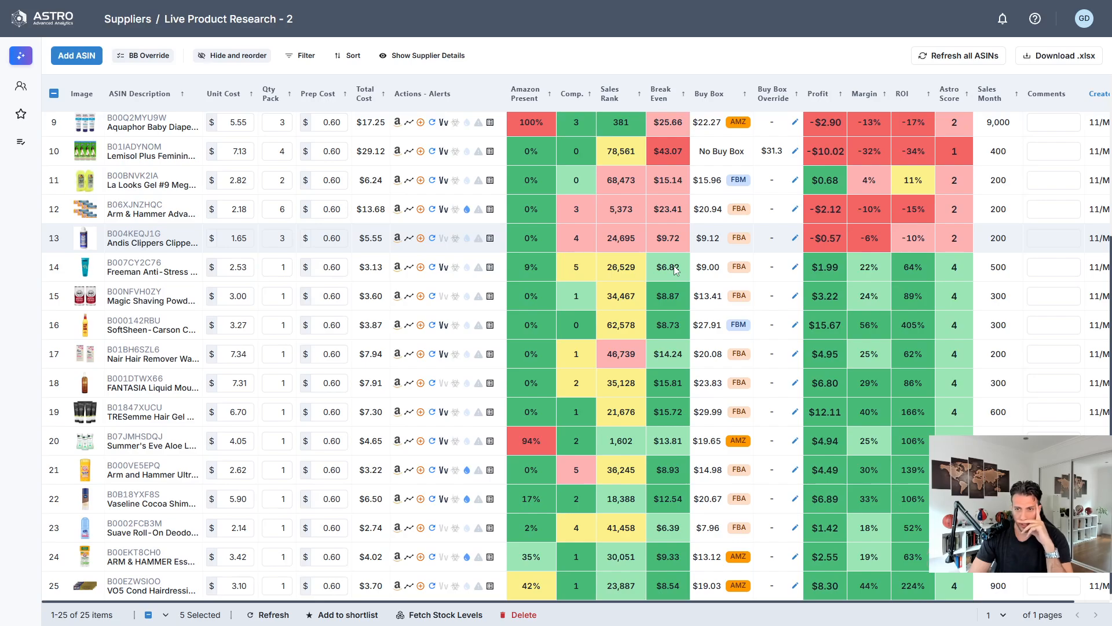
click(139, 265)
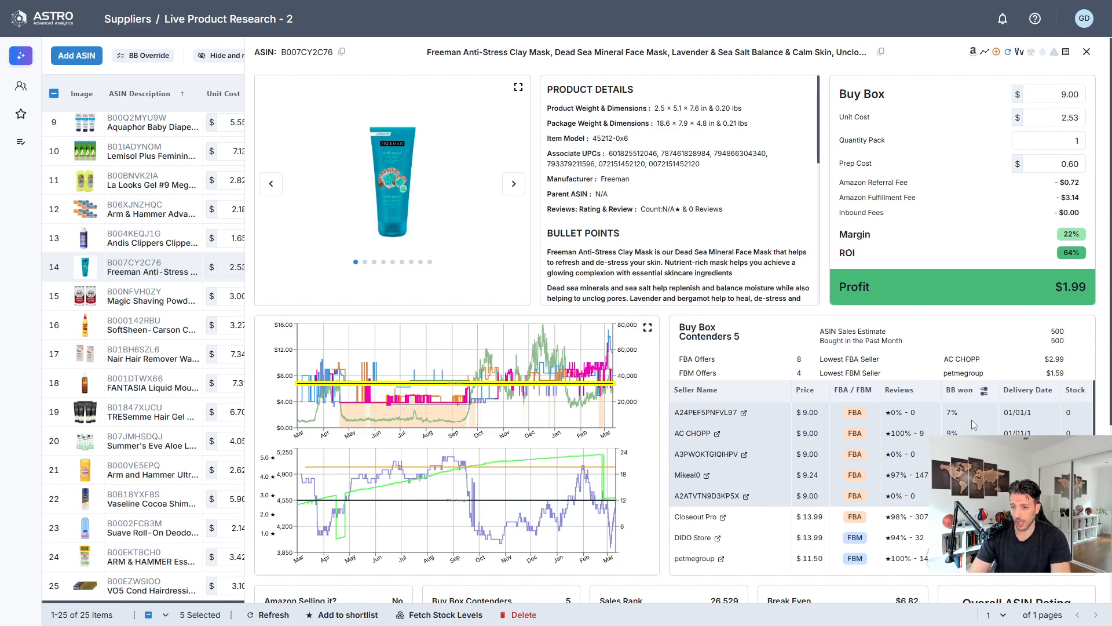
scroll(974, 425, down, 3)
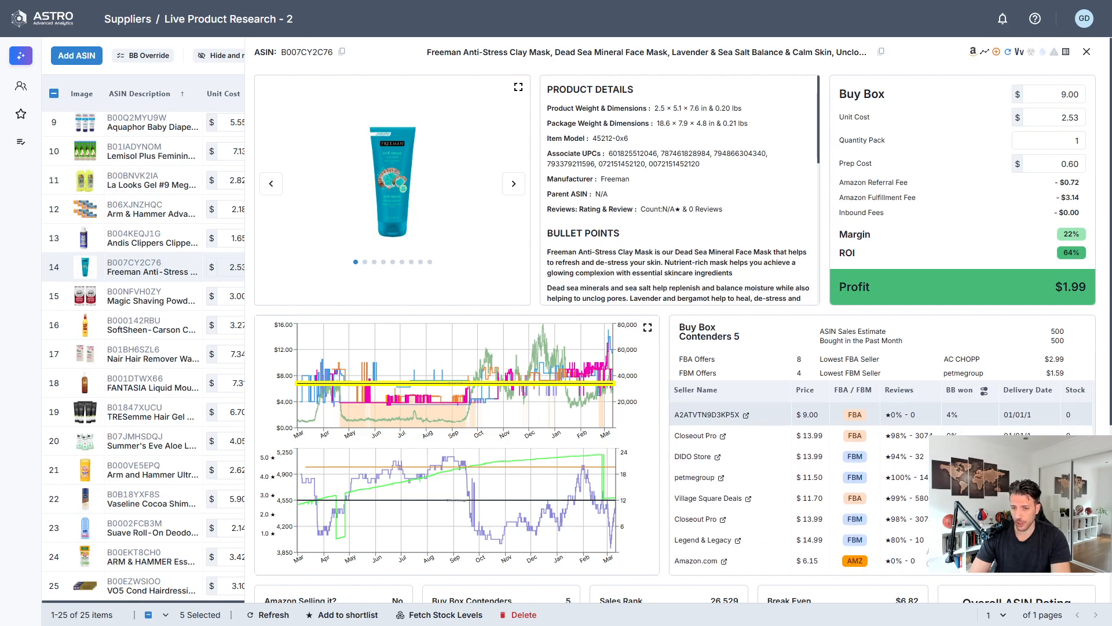
mouse_move(604, 431)
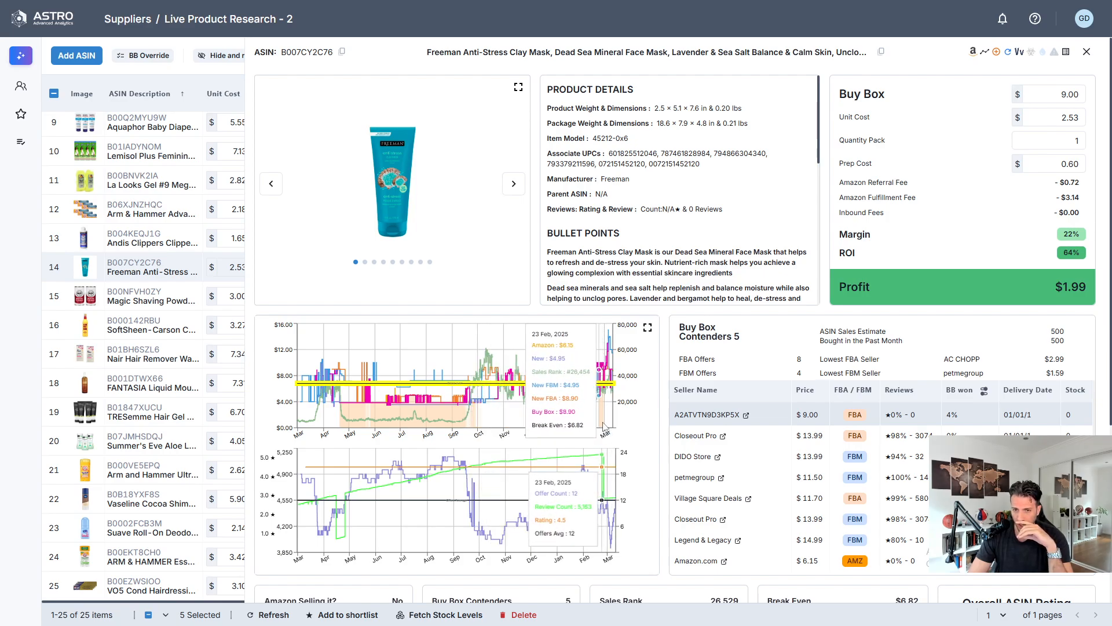
scroll(555, 319, down, 5)
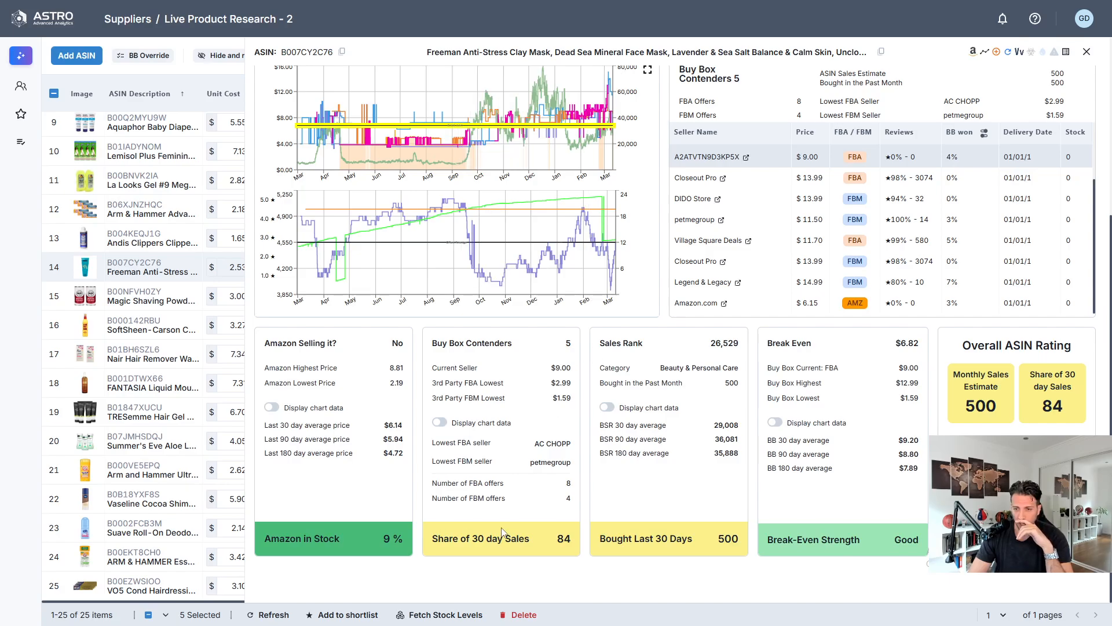
scroll(657, 415, up, 5)
scroll(521, 348, down, 3)
mouse_move(465, 340)
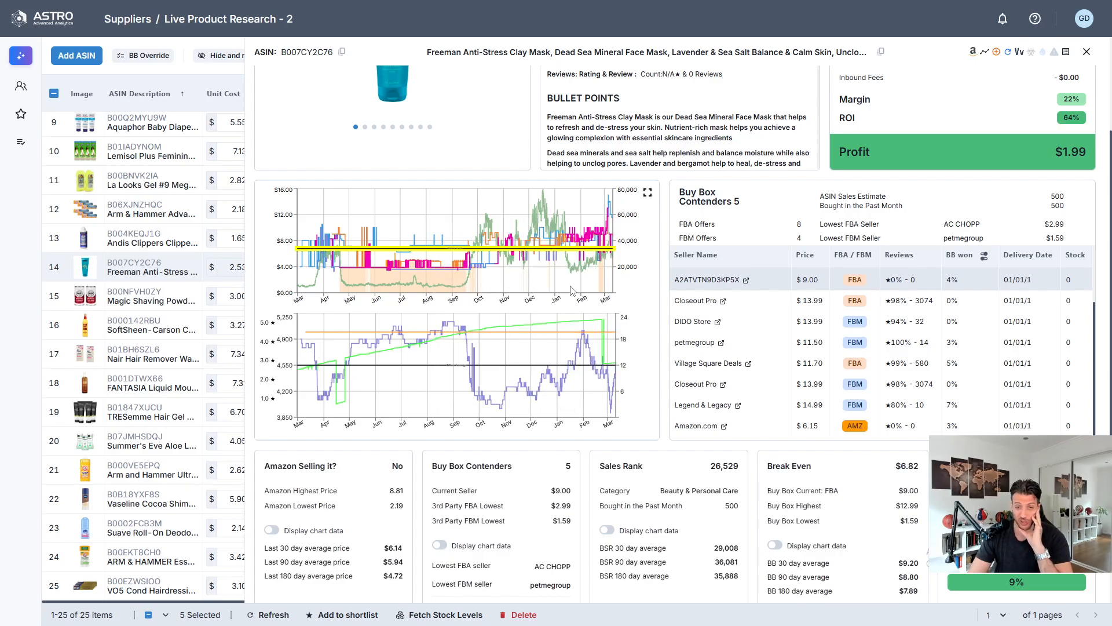
scroll(608, 467, down, 2)
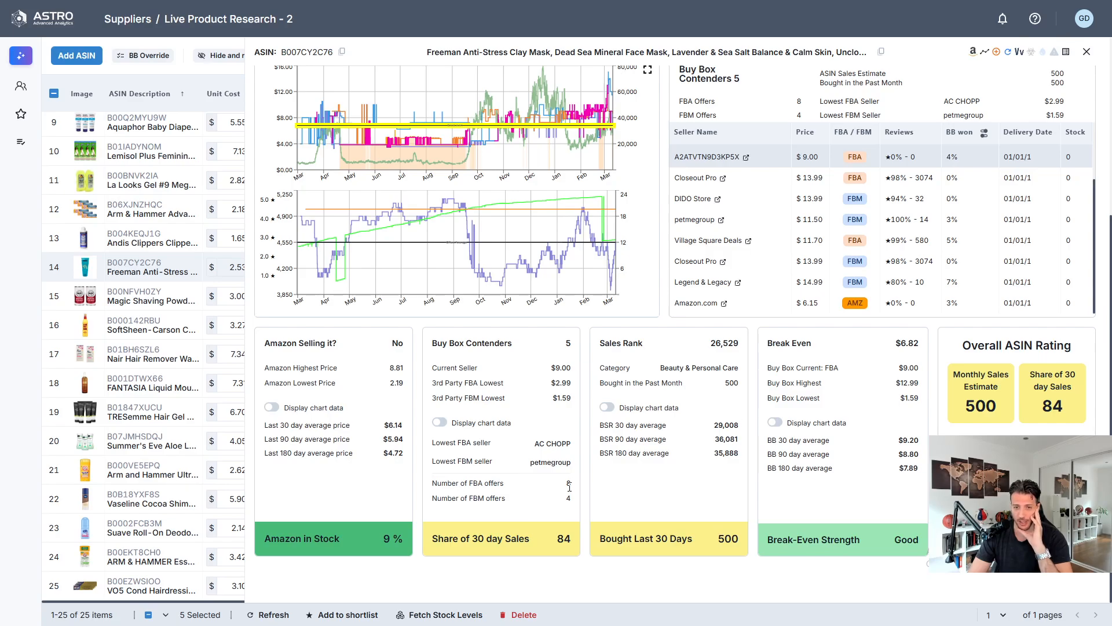
scroll(595, 500, up, 4)
scroll(765, 399, up, 2)
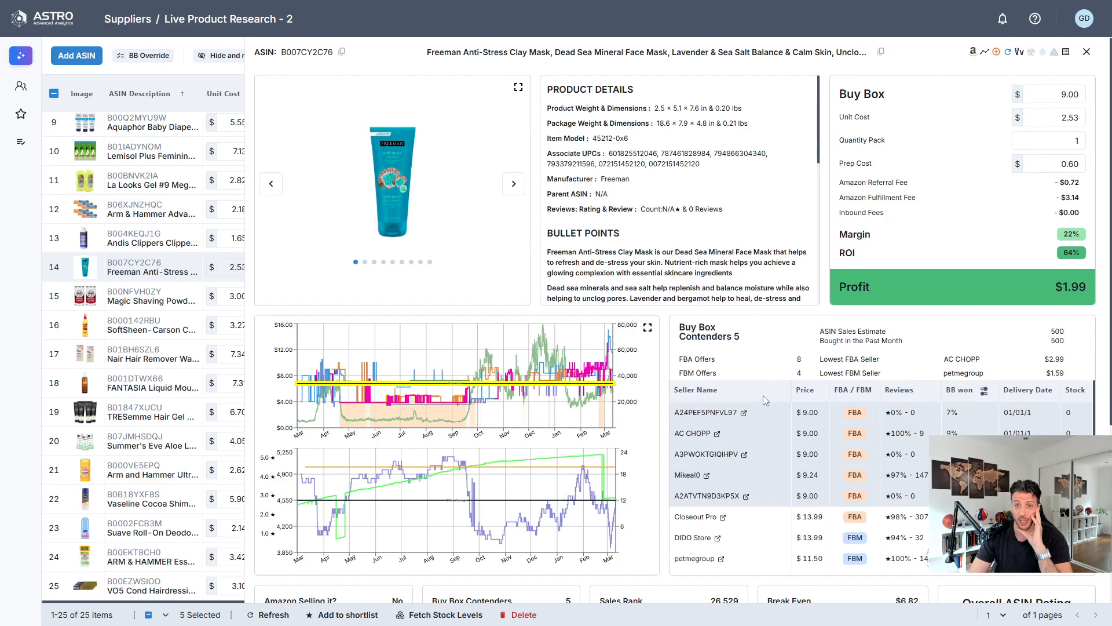
scroll(629, 547, down, 4)
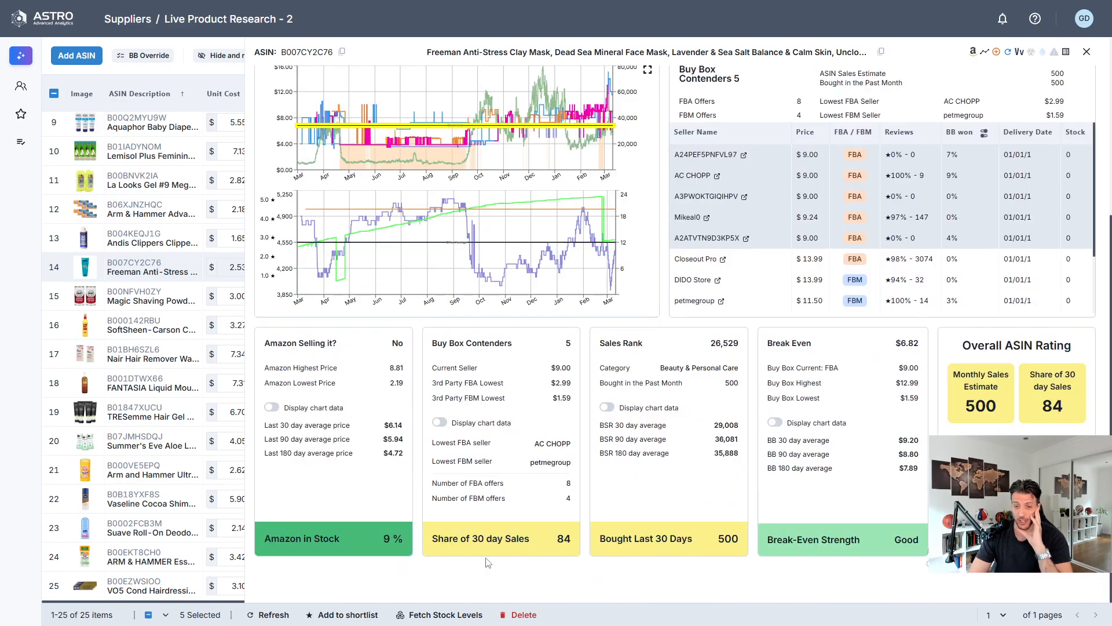
scroll(617, 532, up, 4)
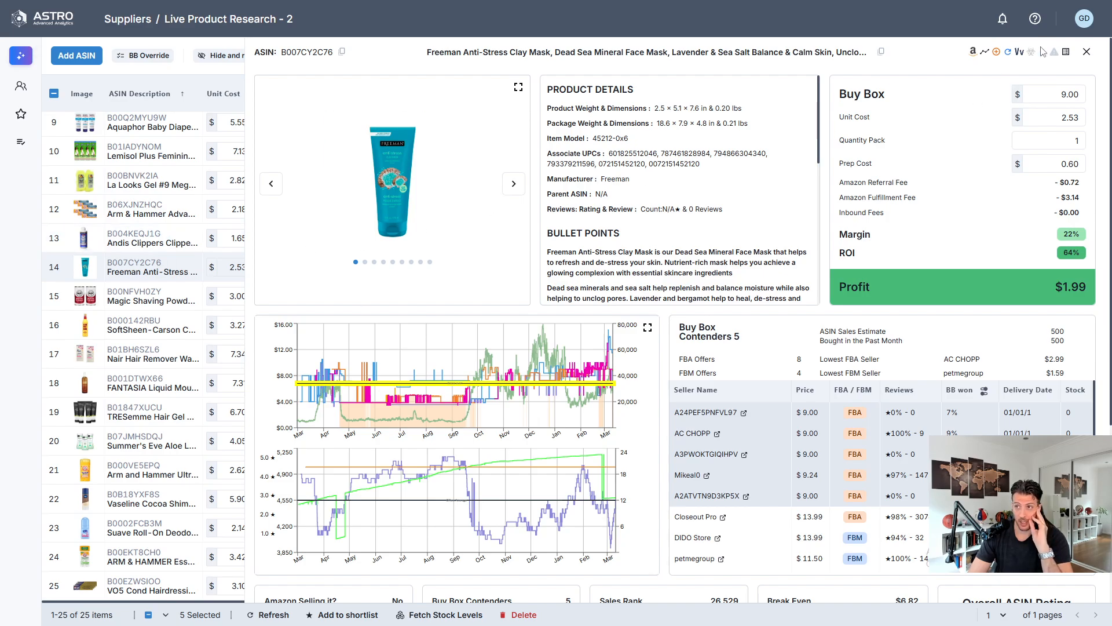
click(1087, 52)
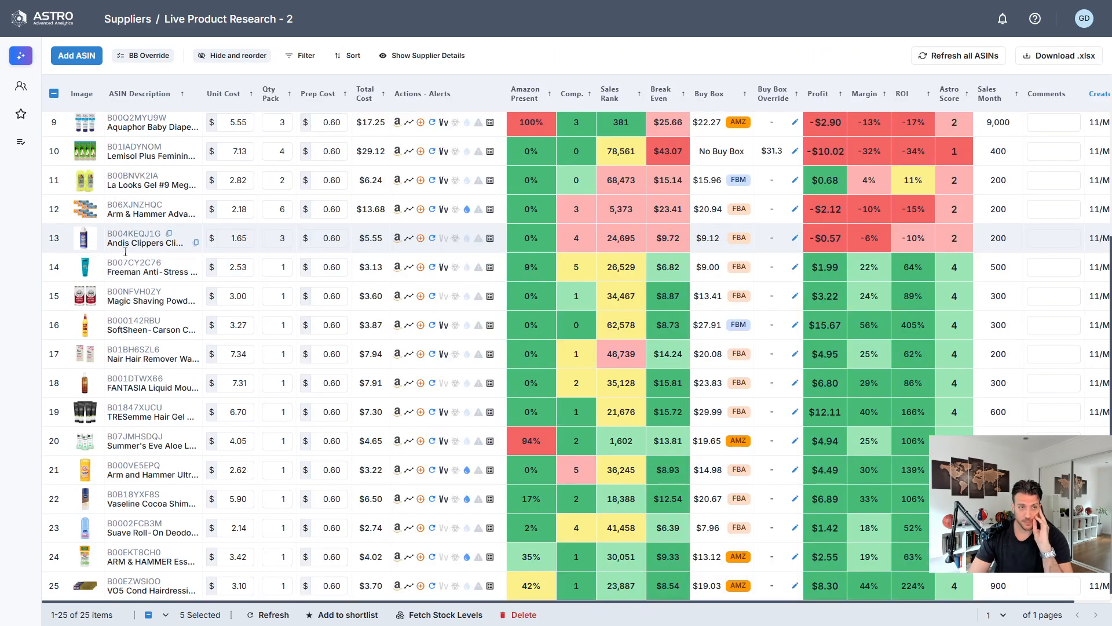
click(53, 267)
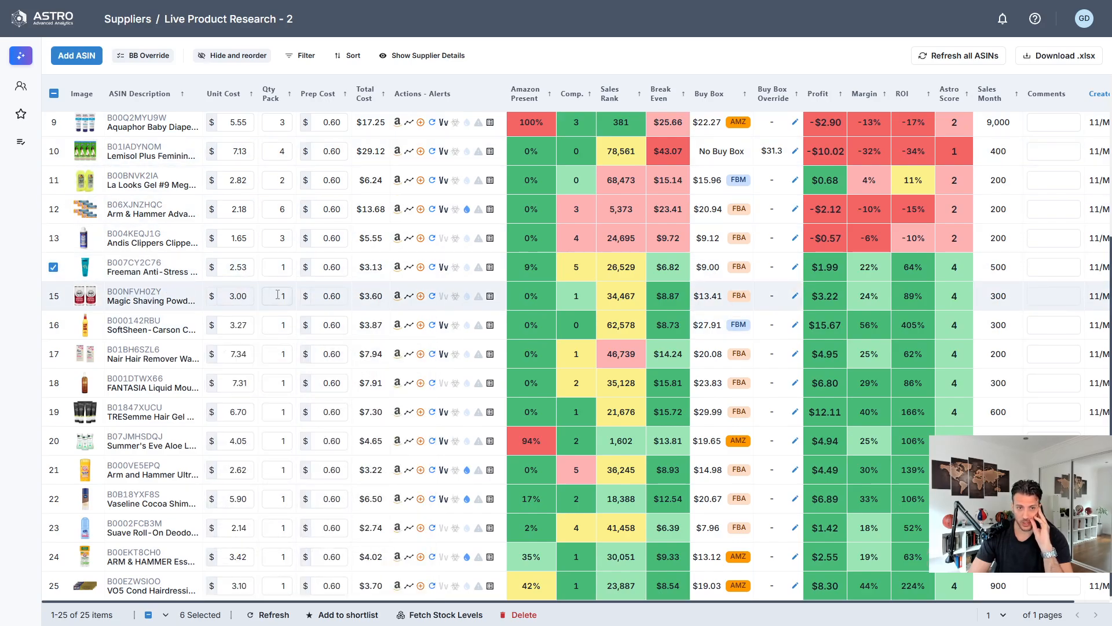
Step: Set the Magic Shaving Powder's quantity pack to 2 and its prep cost to $1.10
click(278, 296)
text(2)
key(Return)
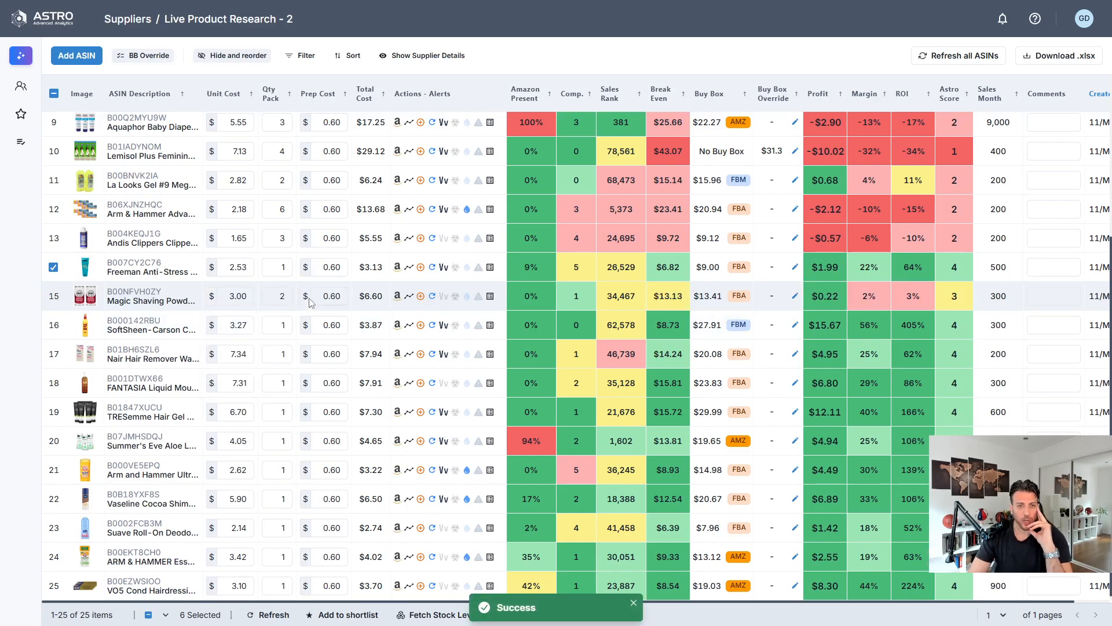
click(320, 296)
text(1.1)
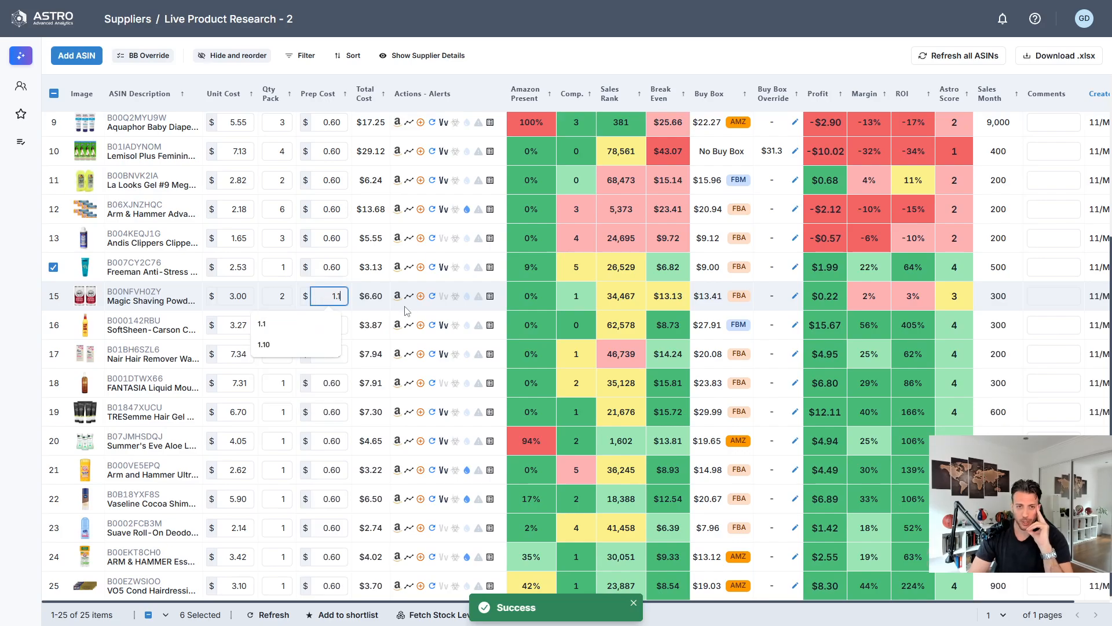
key(Return)
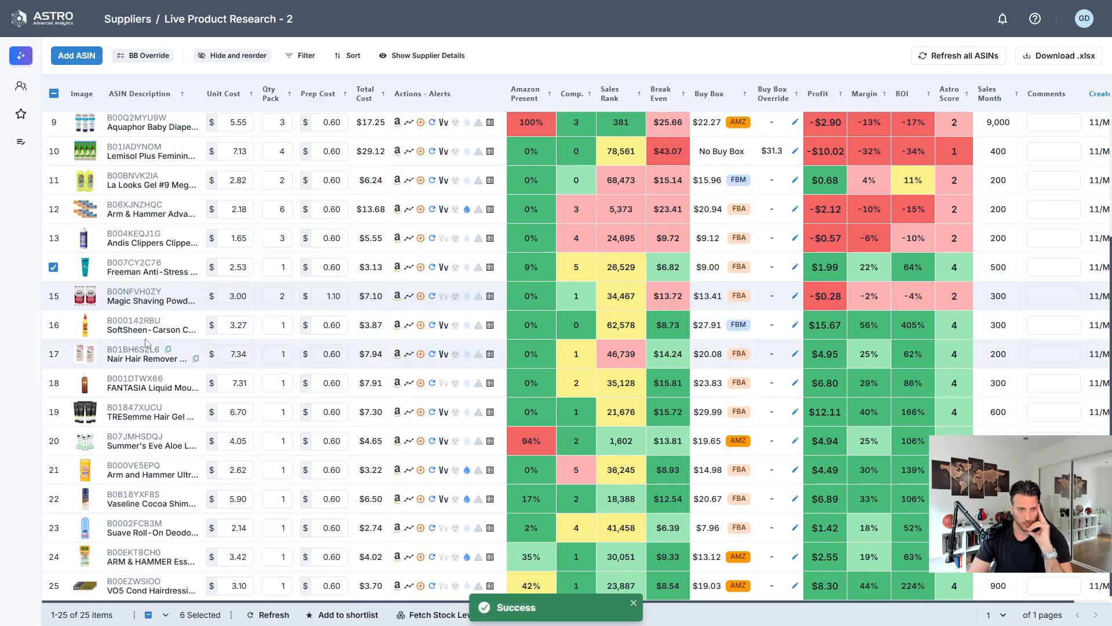
Step: Examine the product details, bullet points and description of the SoftSheen-Carson Care Free Curl moisturizer in row 16
mouse_move(130, 329)
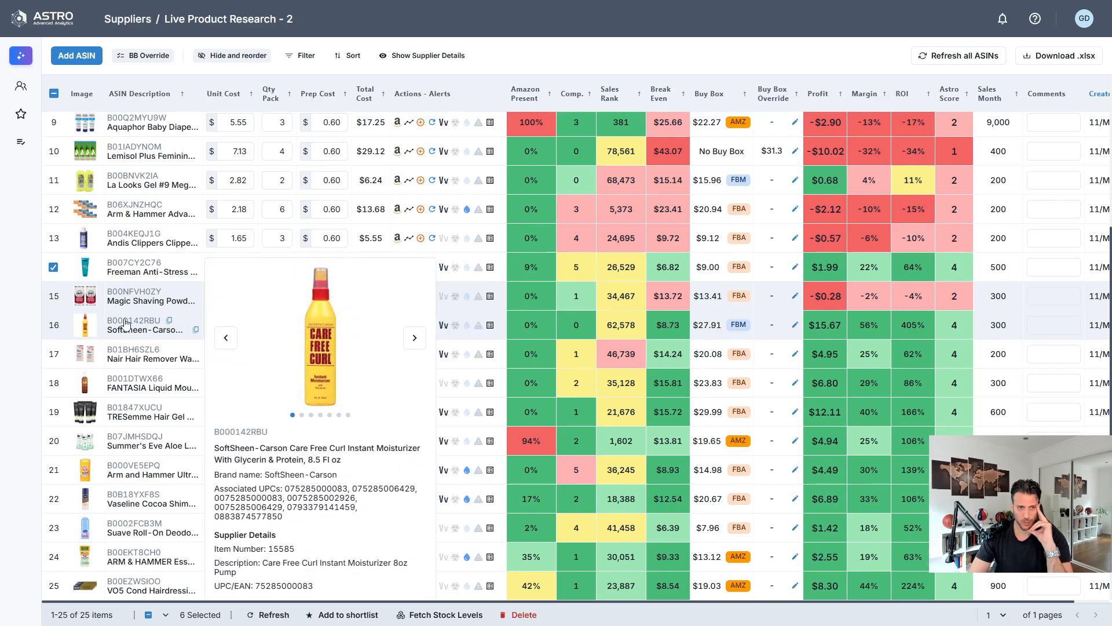
click(184, 334)
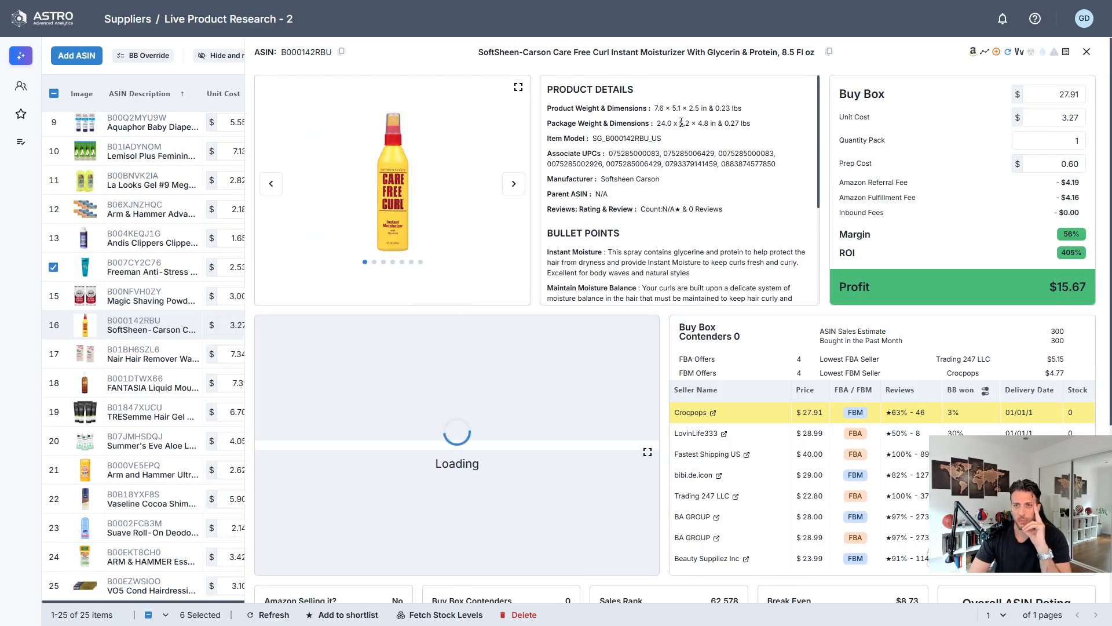
scroll(675, 174, down, 3)
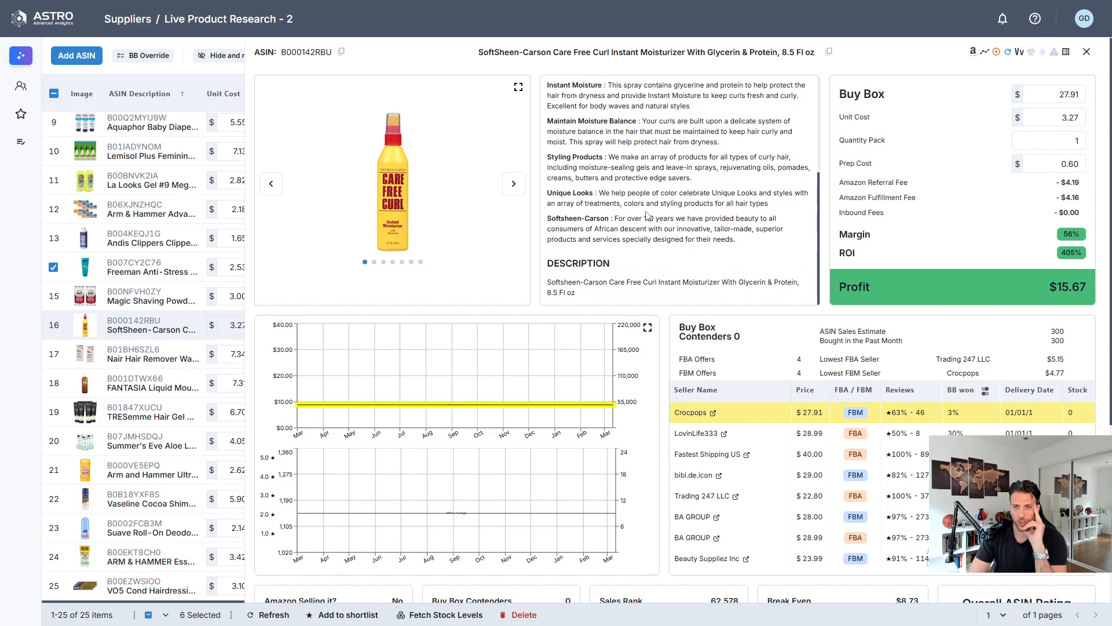
scroll(701, 201, up, 2)
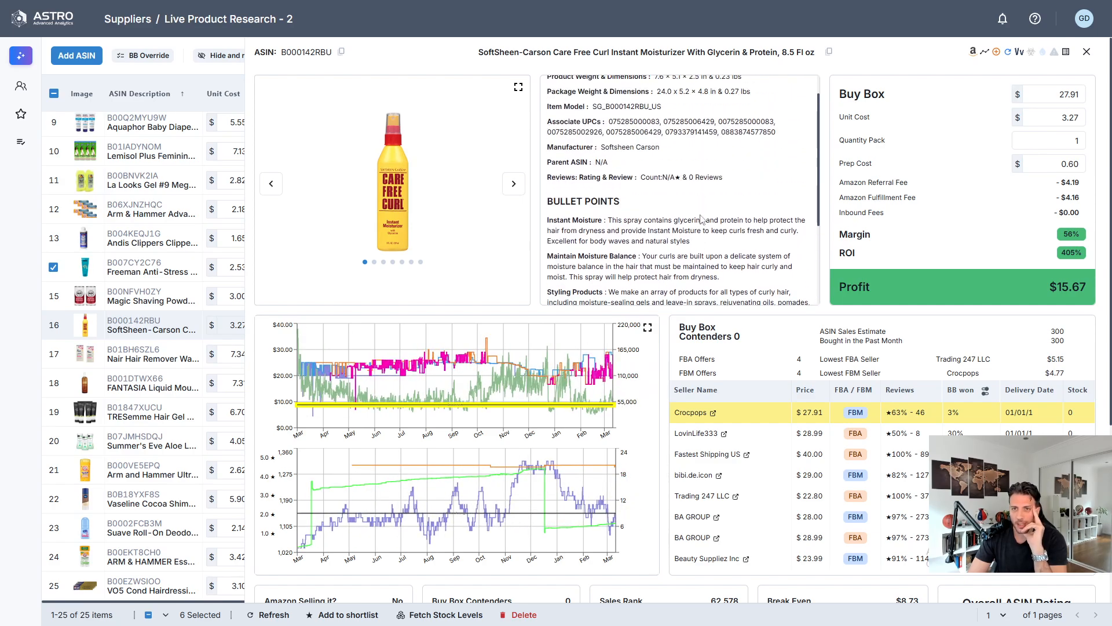
scroll(680, 203, up, 1)
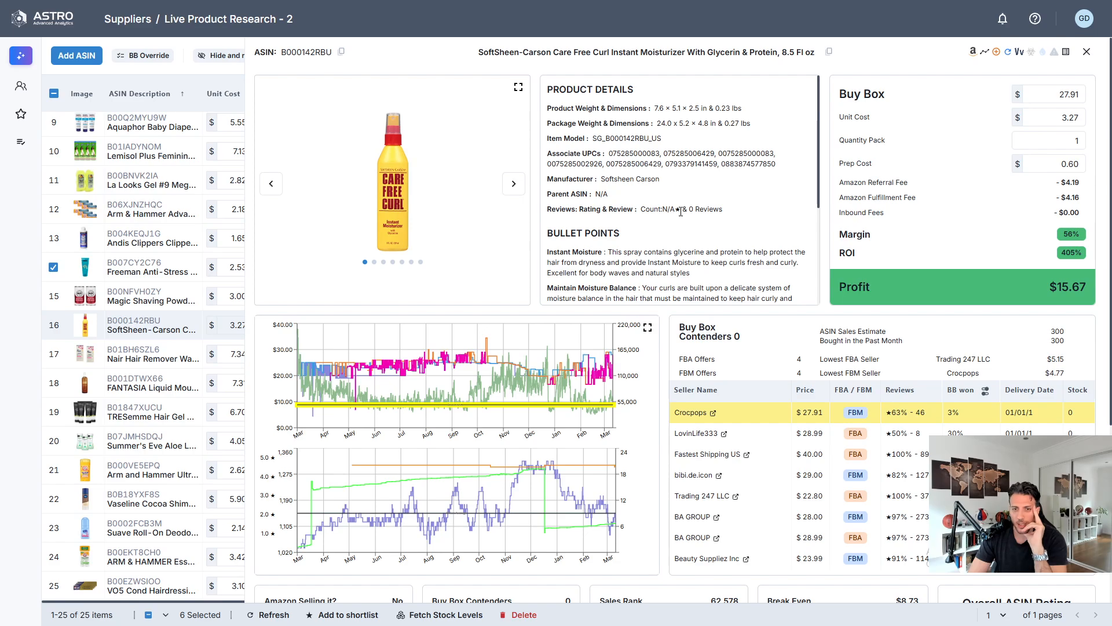
scroll(680, 212, down, 5)
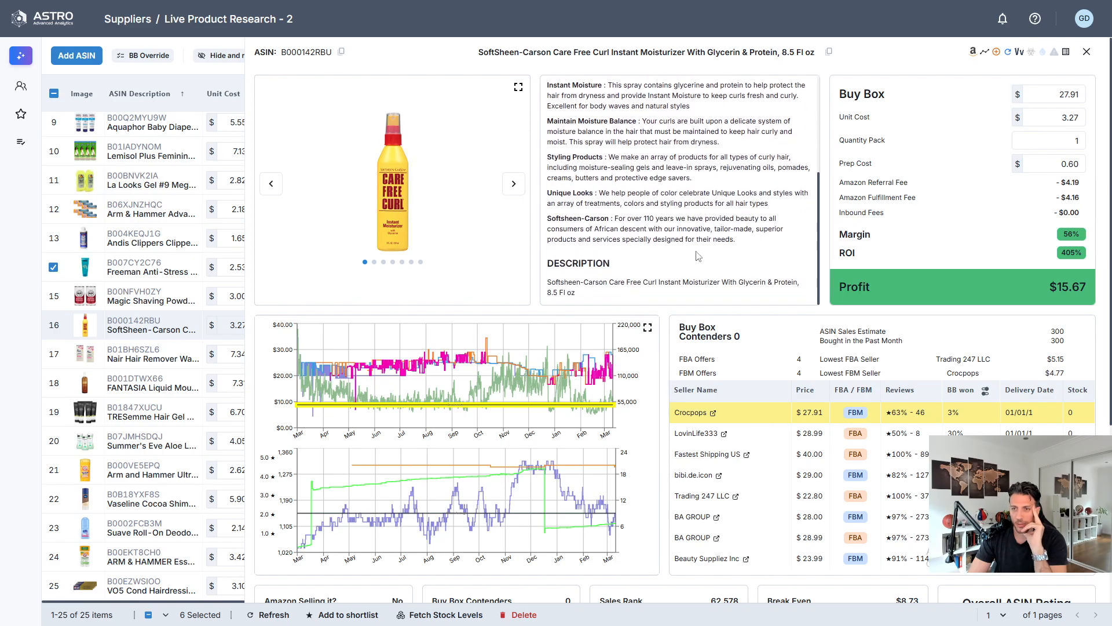
scroll(724, 270, up, 5)
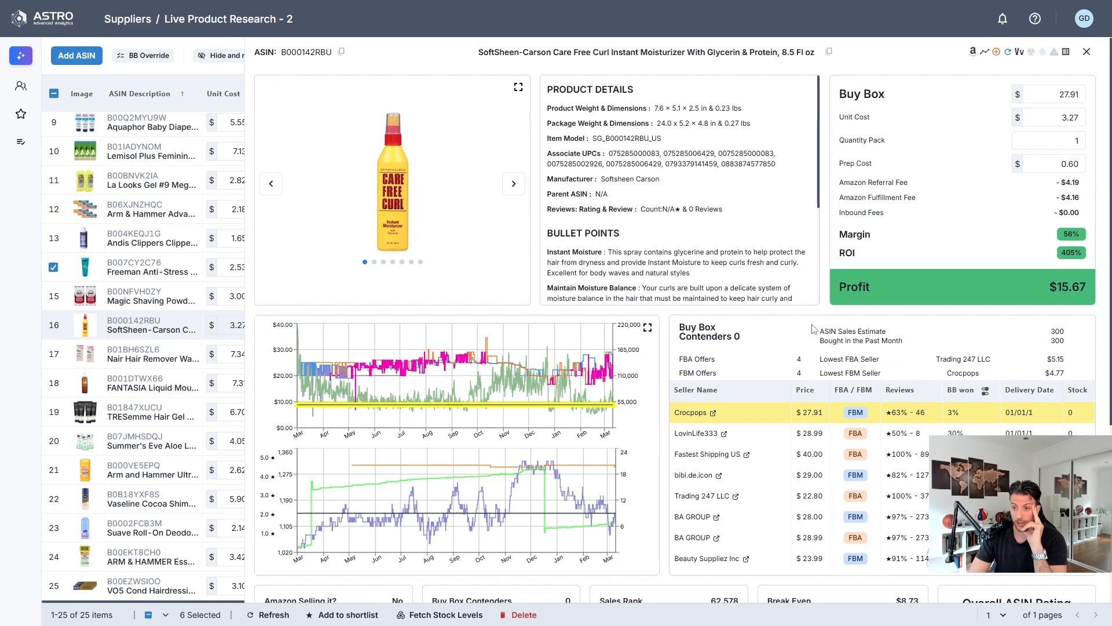
scroll(632, 162, down, 5)
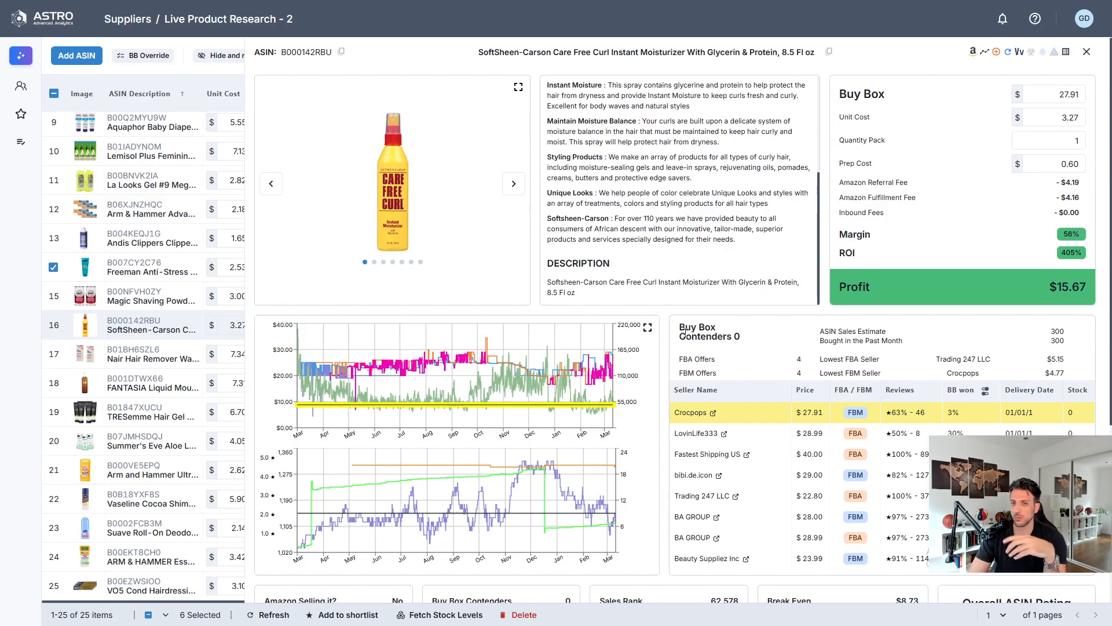
scroll(685, 332, down, 2)
scroll(687, 327, up, 2)
scroll(699, 267, up, 2)
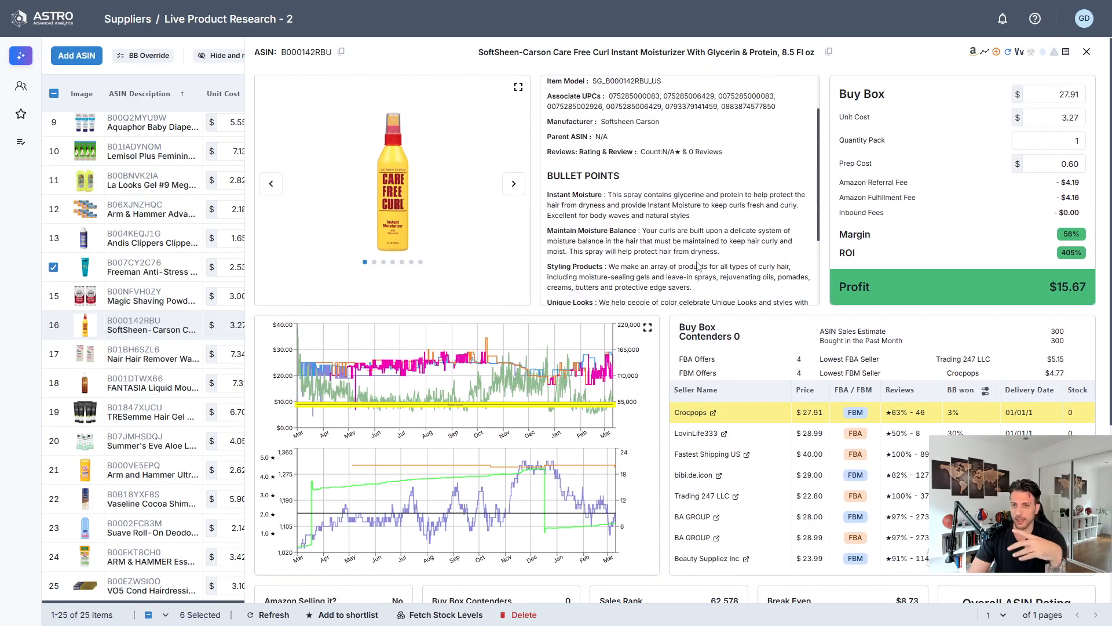
scroll(699, 265, up, 1)
Step: Review the SoftSheen-Carson moisturizer's Buy Box contenders, sales share and break-even data, and select the product in the list
scroll(694, 411, down, 2)
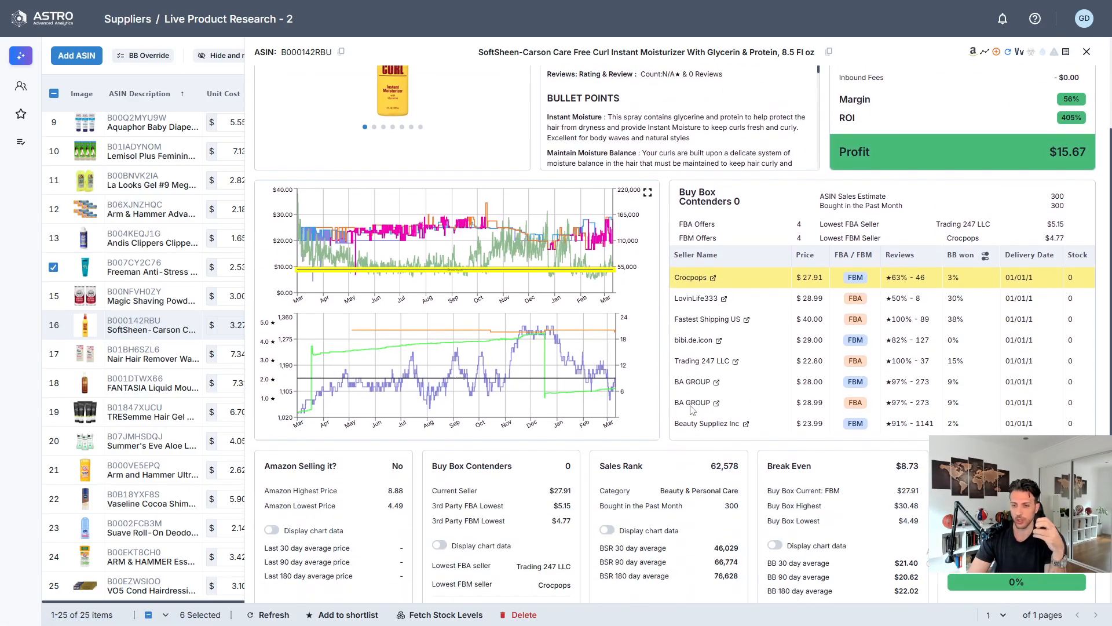
scroll(693, 411, down, 2)
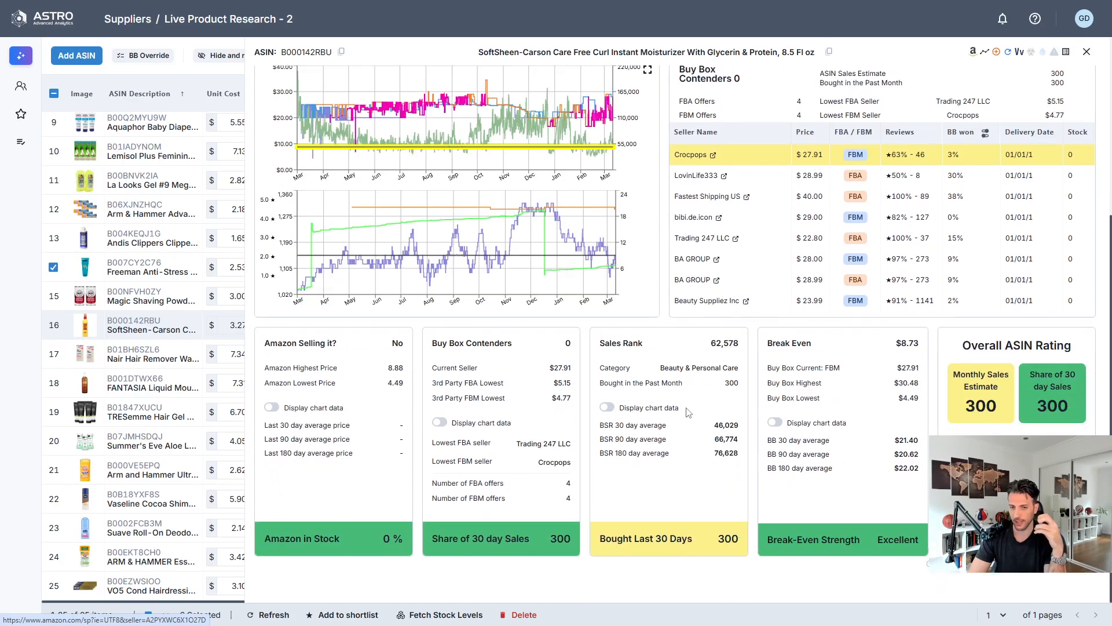
scroll(684, 409, up, 4)
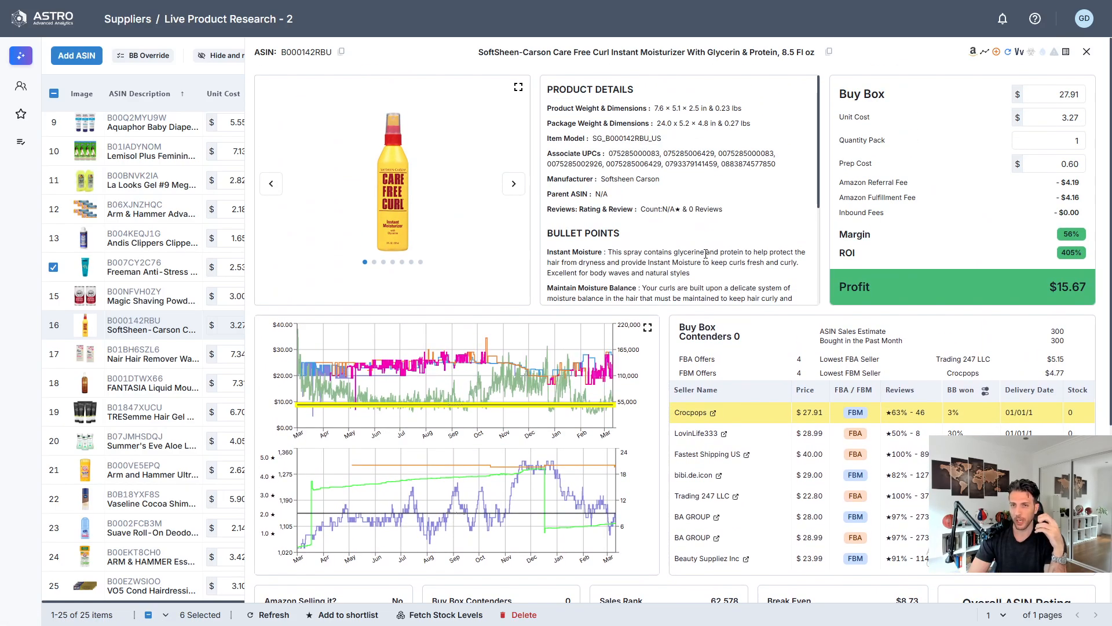
scroll(671, 241, down, 2)
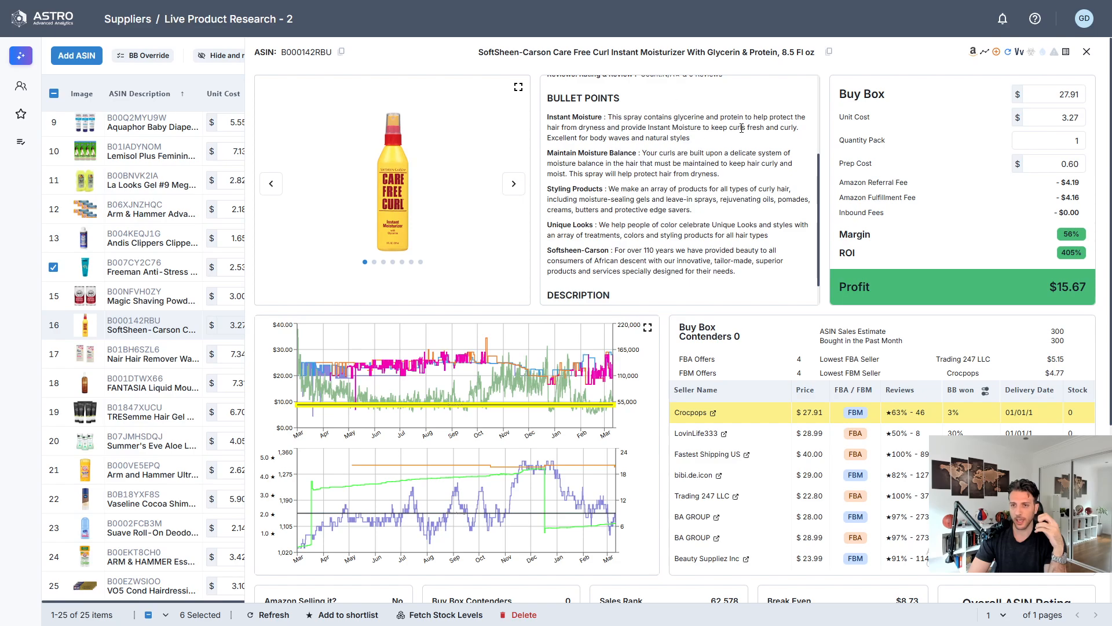
scroll(699, 137, down, 1)
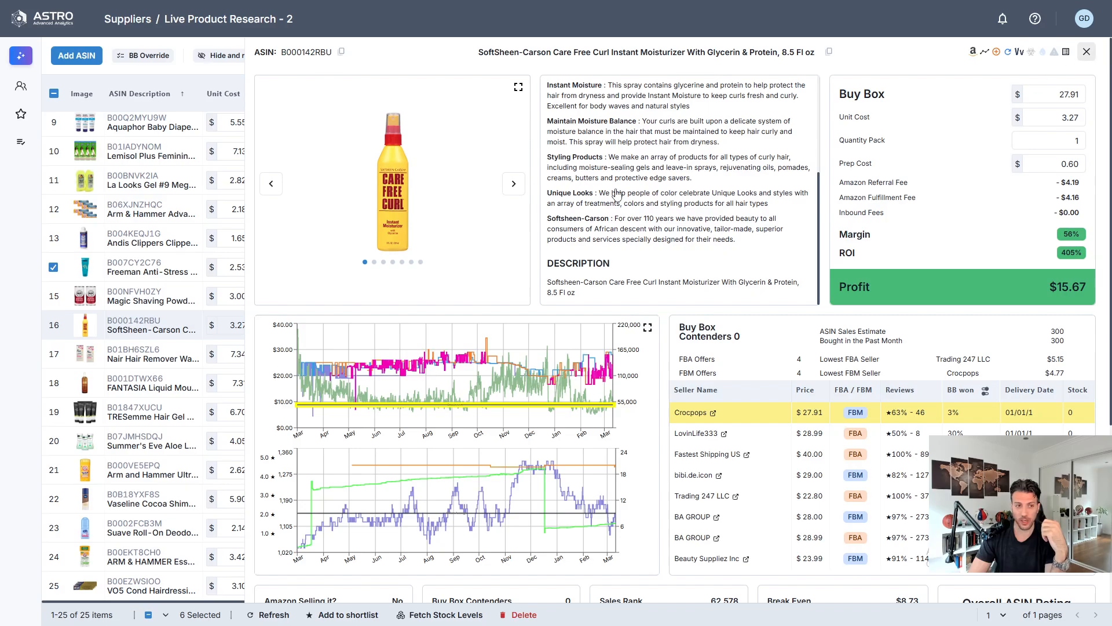
key(Escape)
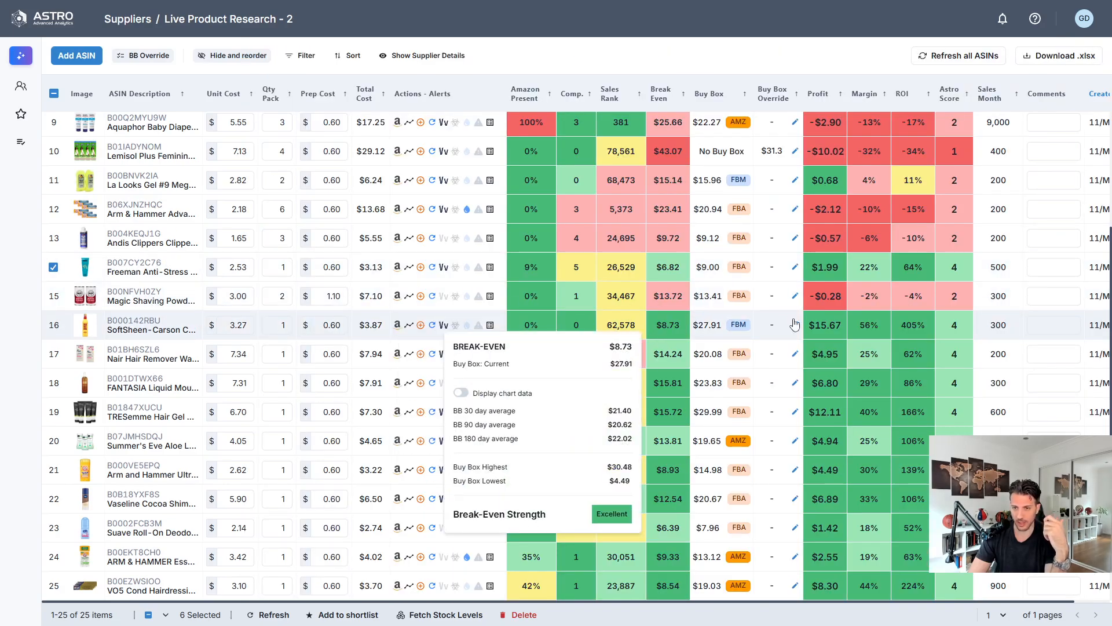
click(53, 328)
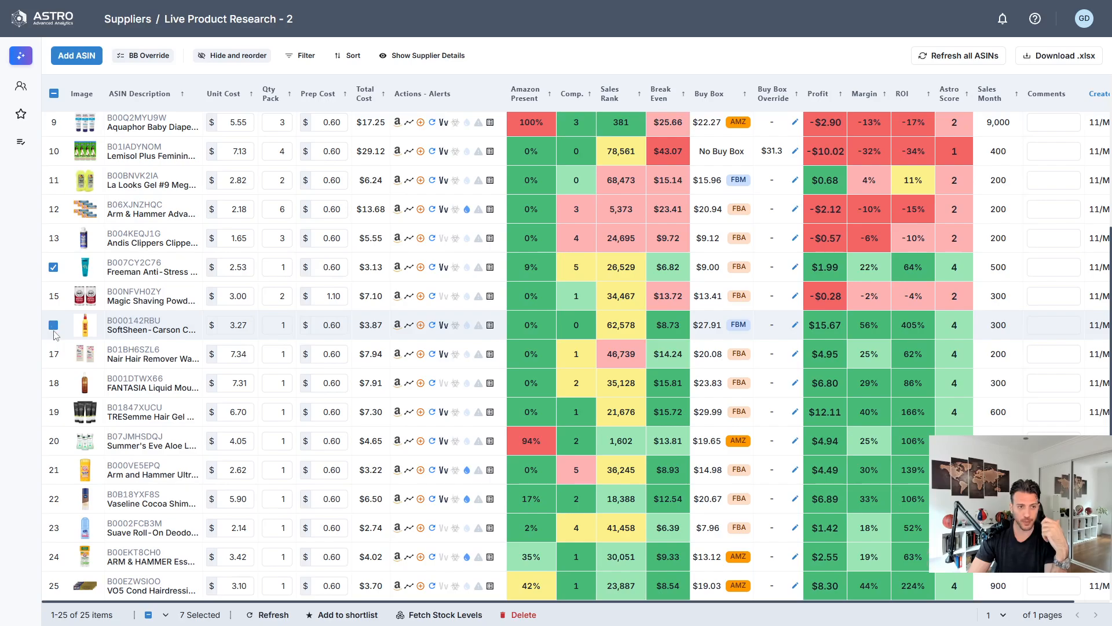
mouse_move(184, 328)
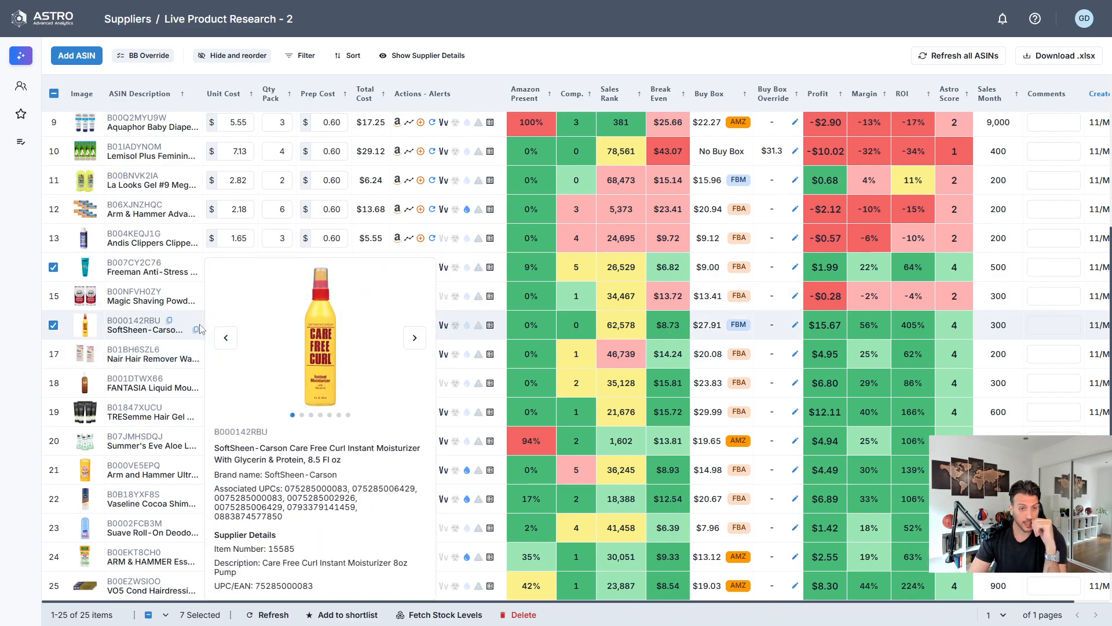
Step: Check the Nair Hair Remover wax strips' pack size and set their quantity pack to 2
mouse_move(112, 358)
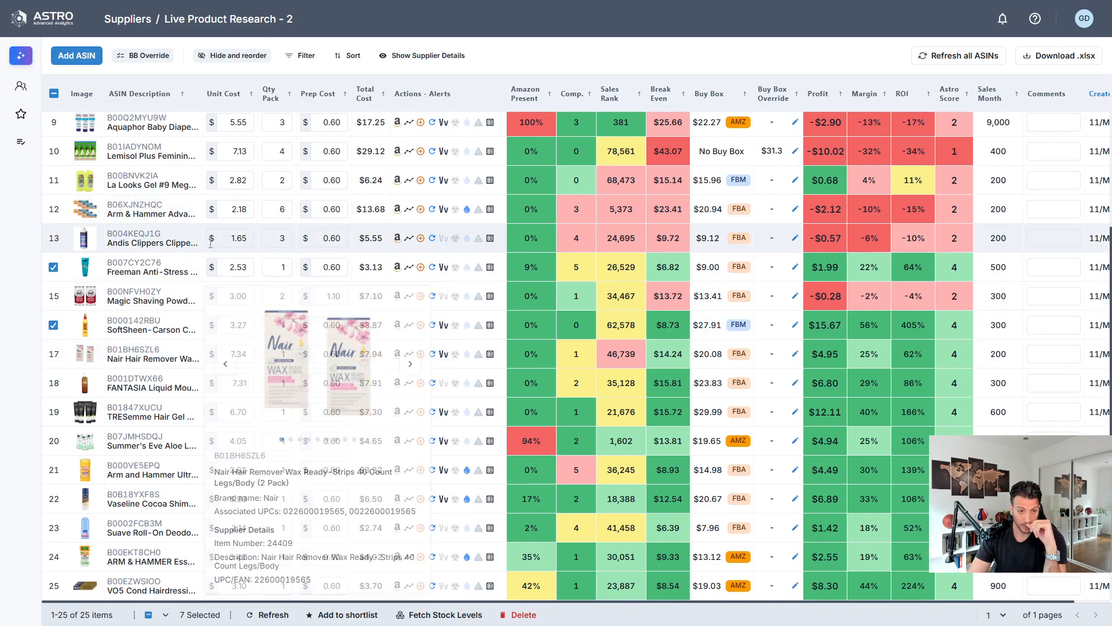
click(285, 349)
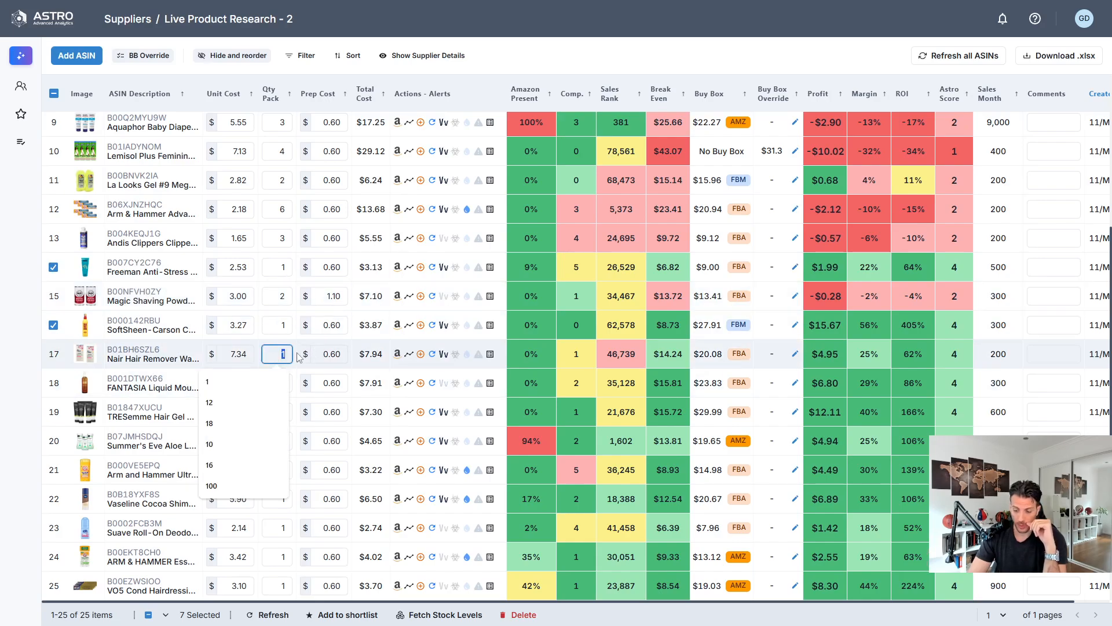
text(2)
key(Return)
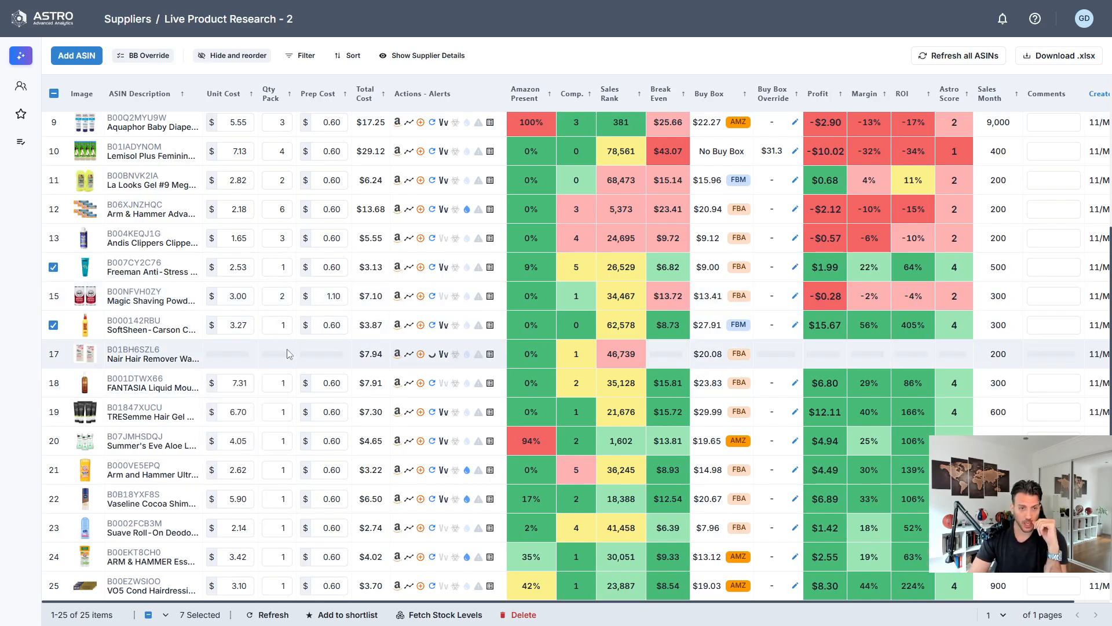
mouse_move(123, 356)
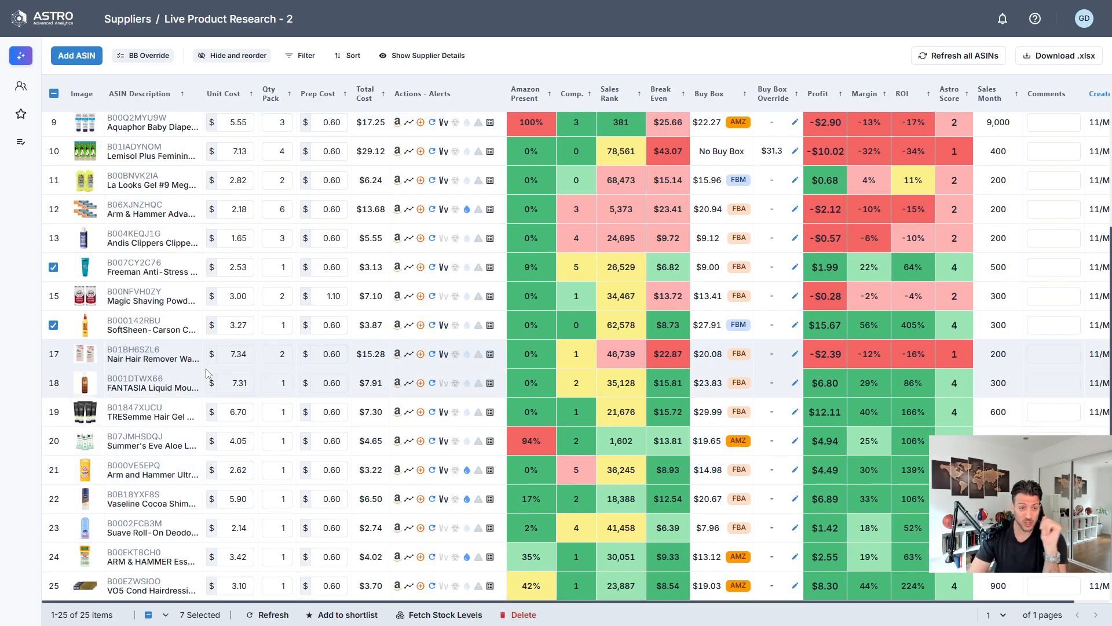
Step: Open the FANTASIA Liquid Mousse Spray's details and change the period used for the sellers' Buy Box win share
mouse_move(135, 382)
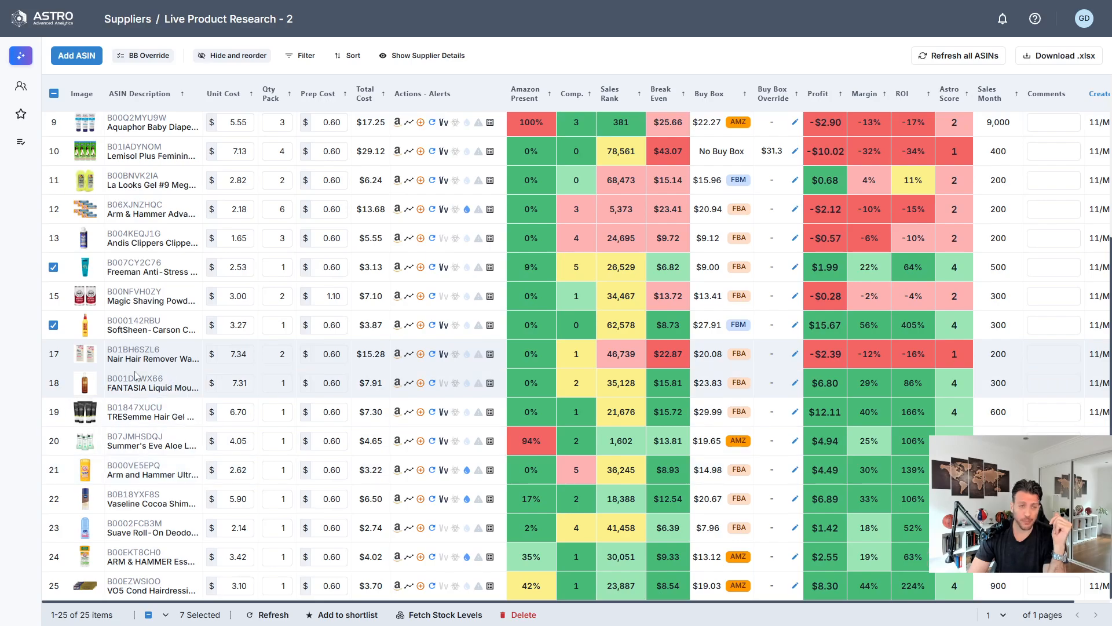
mouse_move(173, 384)
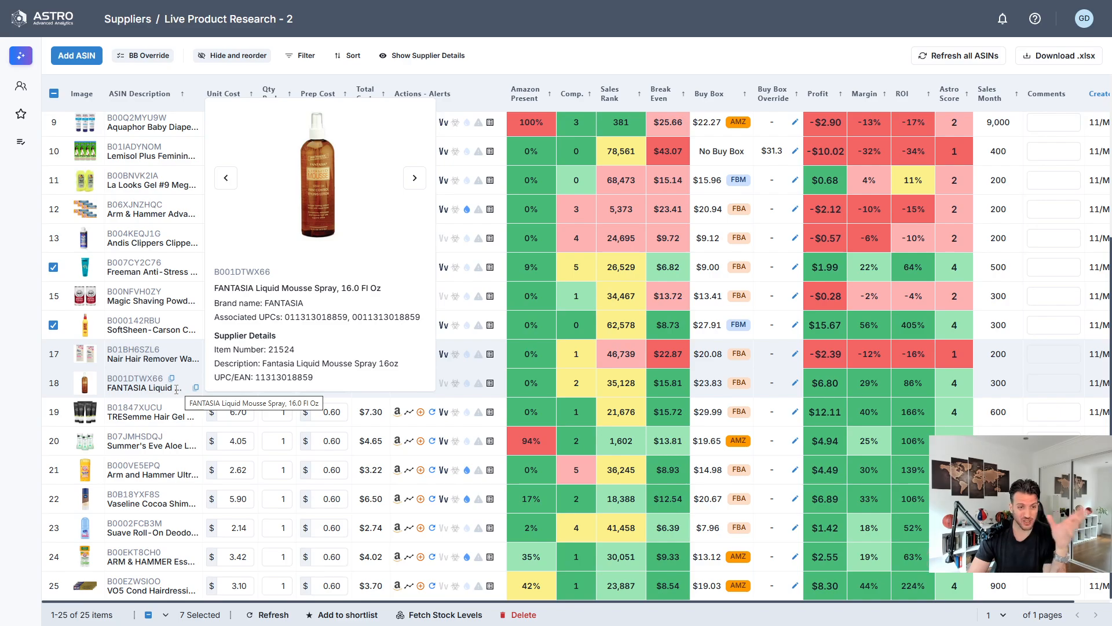
click(142, 386)
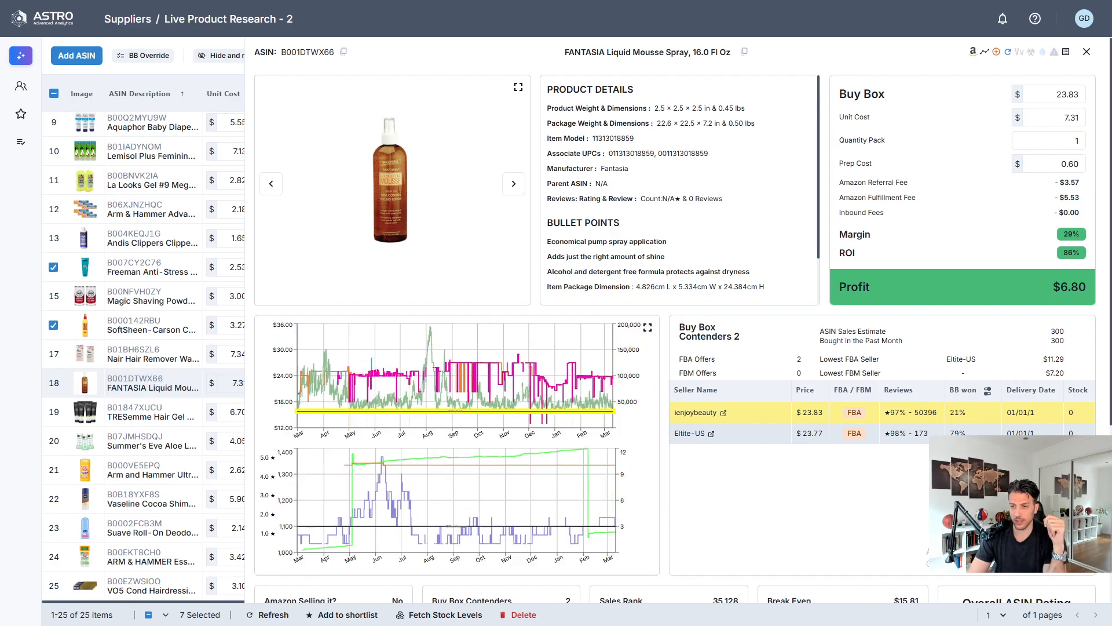
click(988, 391)
click(837, 453)
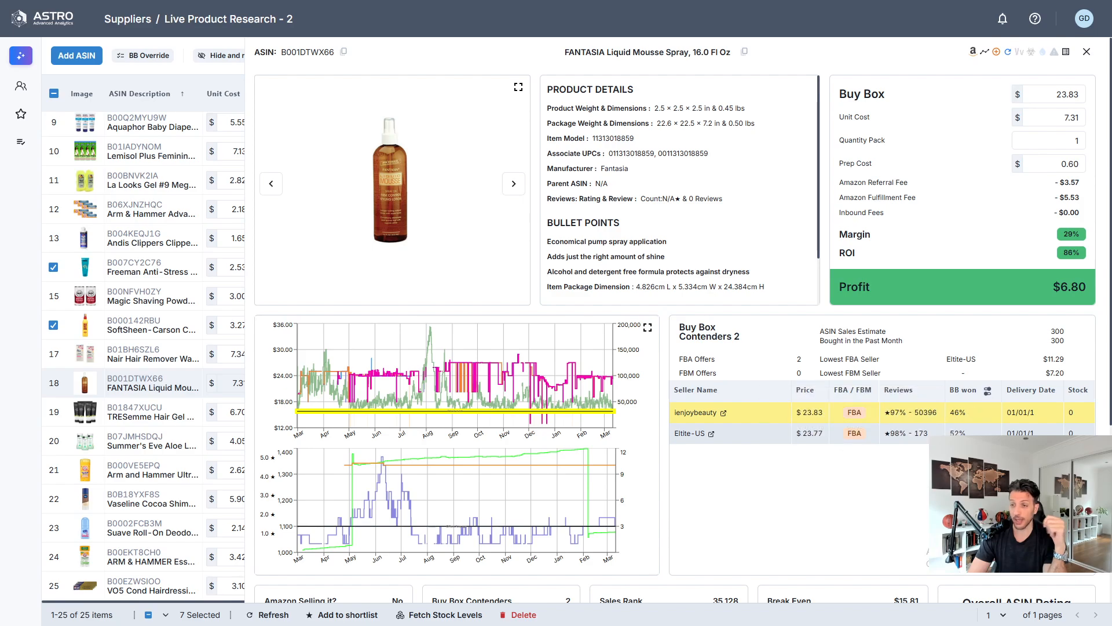
Step: Enlarge the FANTASIA spray's price history chart and examine the Buy Box price drops from about December 2024 to late January 2025
scroll(791, 392, down, 3)
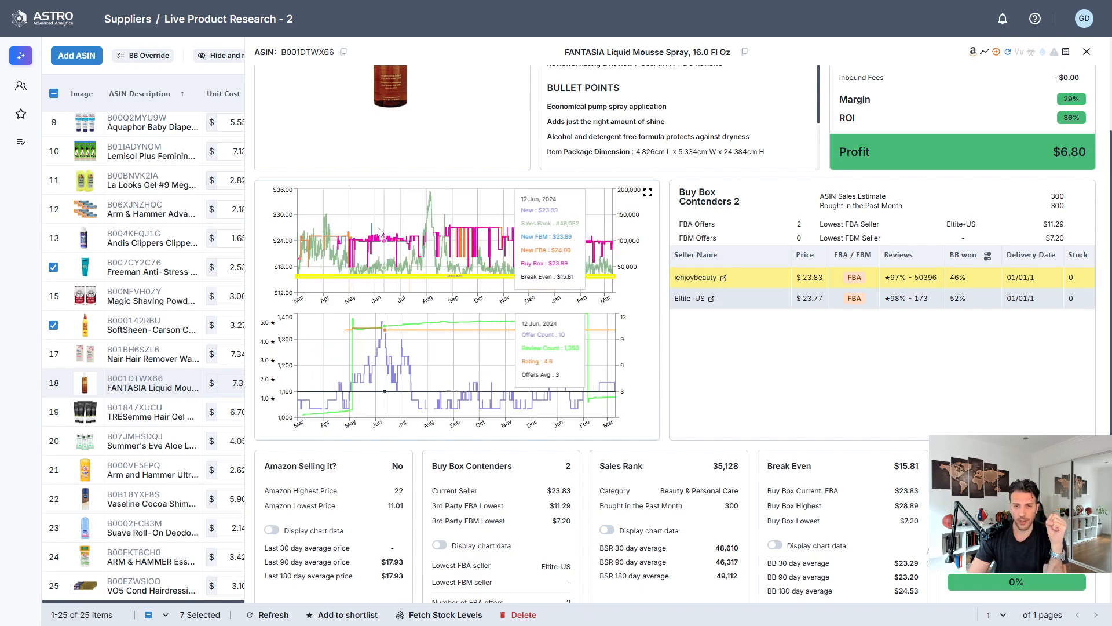
click(647, 193)
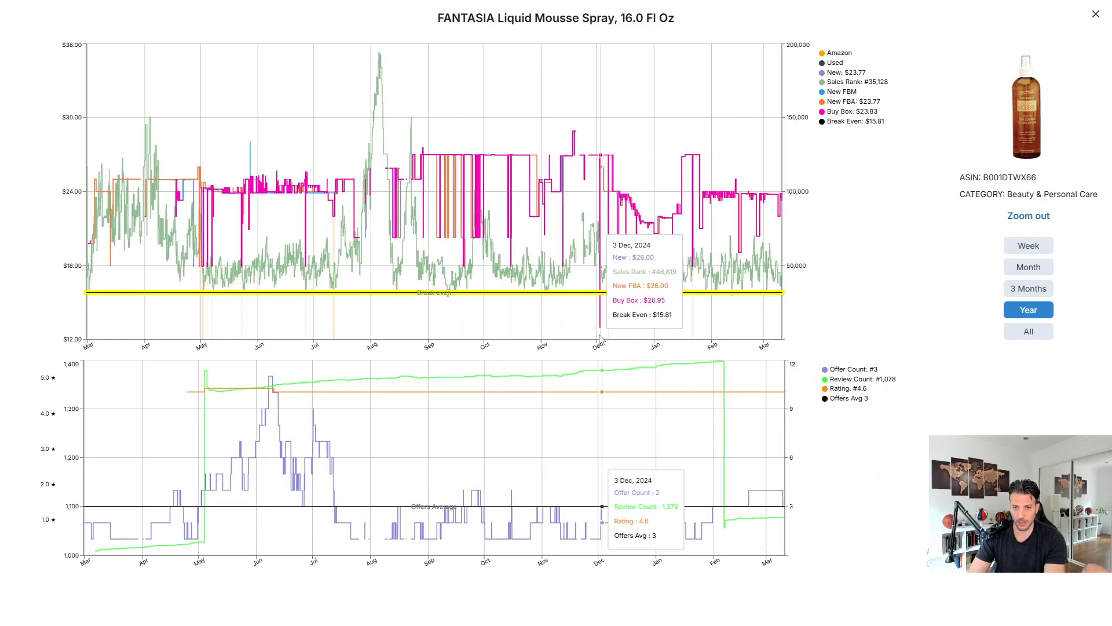
drag(588, 330, 695, 313)
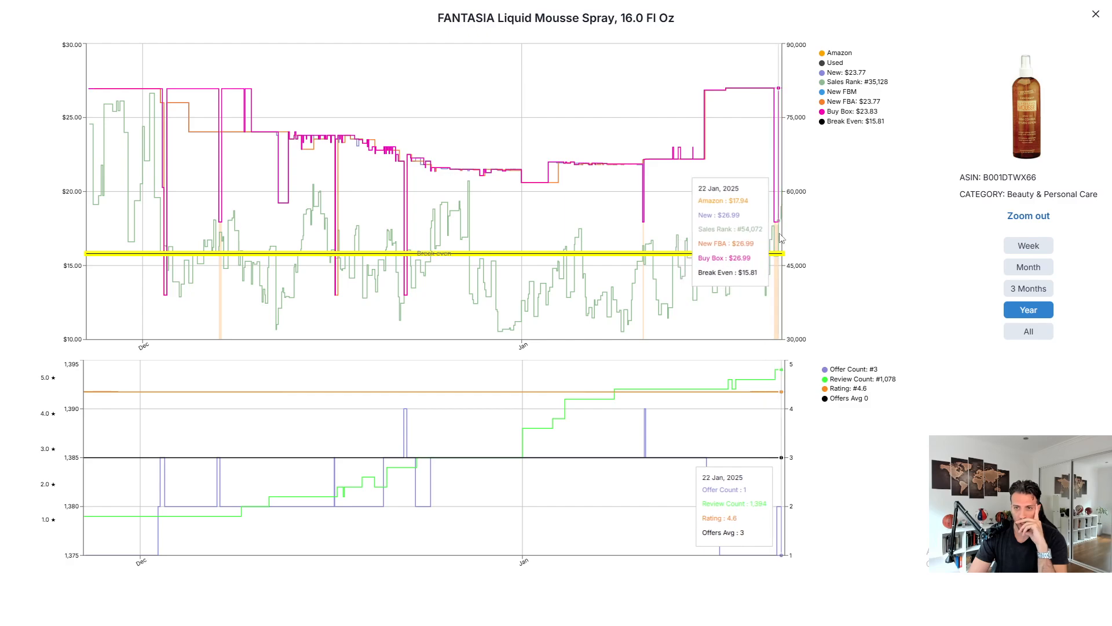
click(1096, 14)
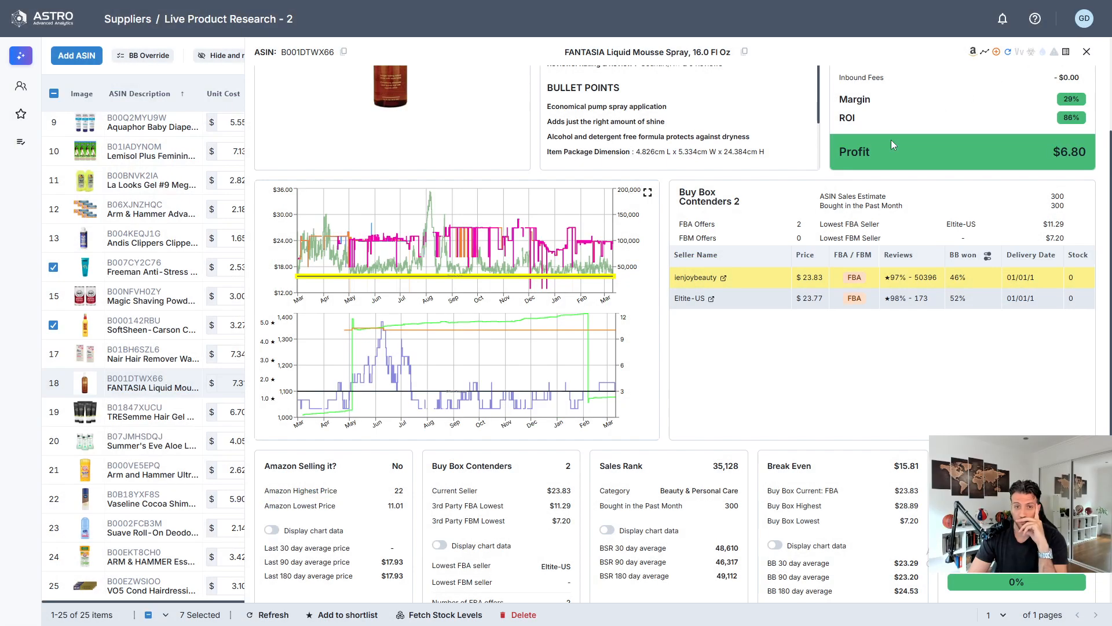
Step: Review the FANTASIA spray's sales share, sales rank, break-even and profit data, and select the product in the list
scroll(648, 296, down, 2)
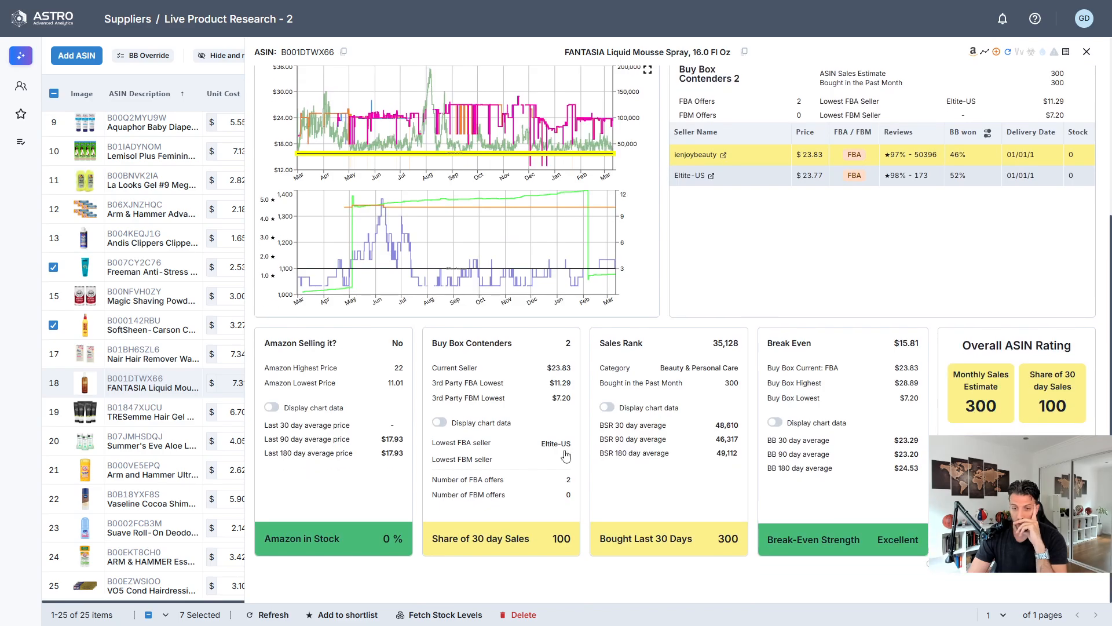
scroll(986, 236, up, 4)
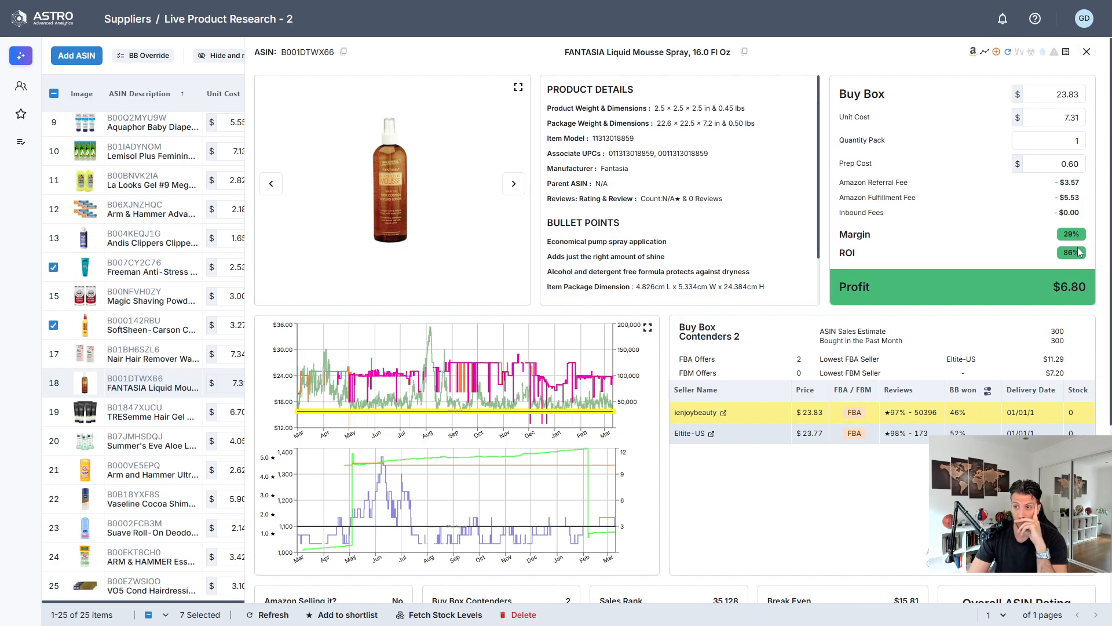
click(1086, 51)
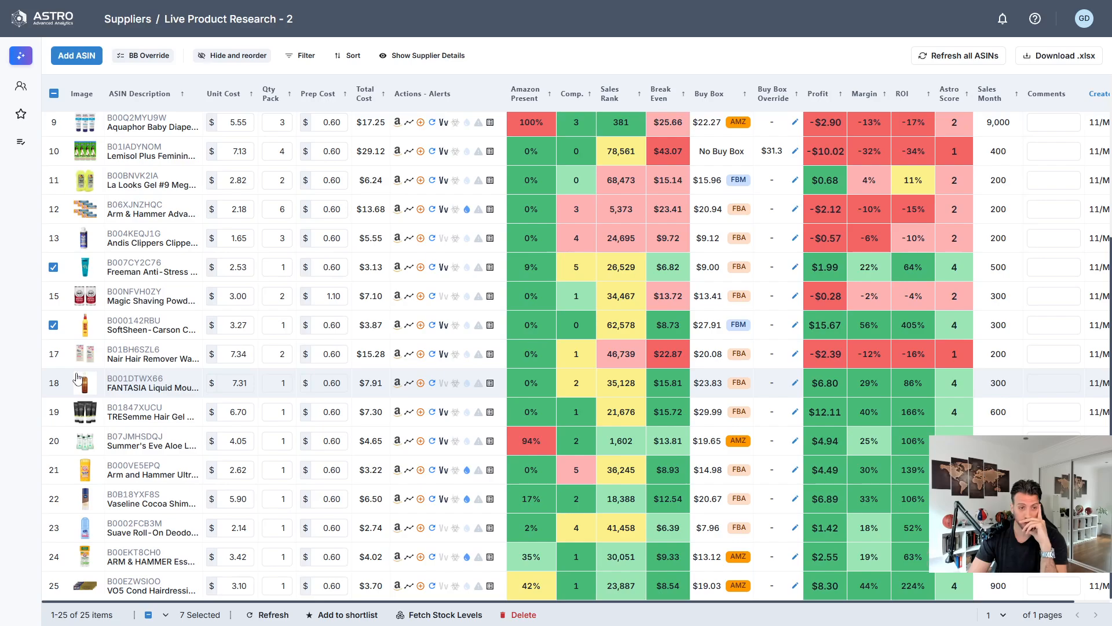
click(56, 385)
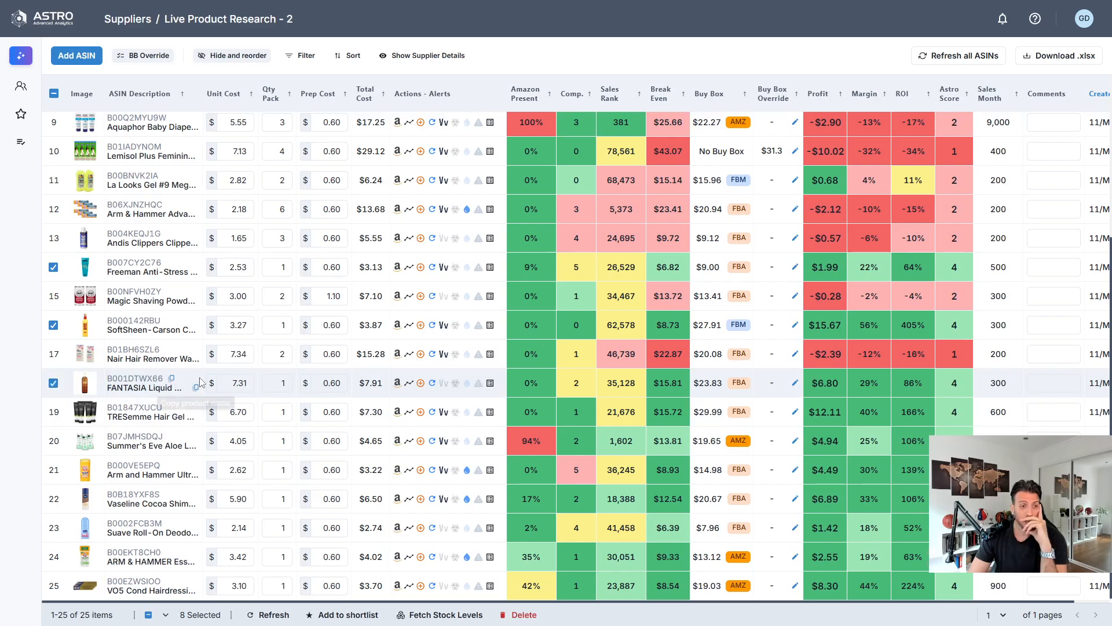
Step: Check the TRESemme Hair Gel's pack size against the supplier description and set its quantity pack to 4
mouse_move(126, 409)
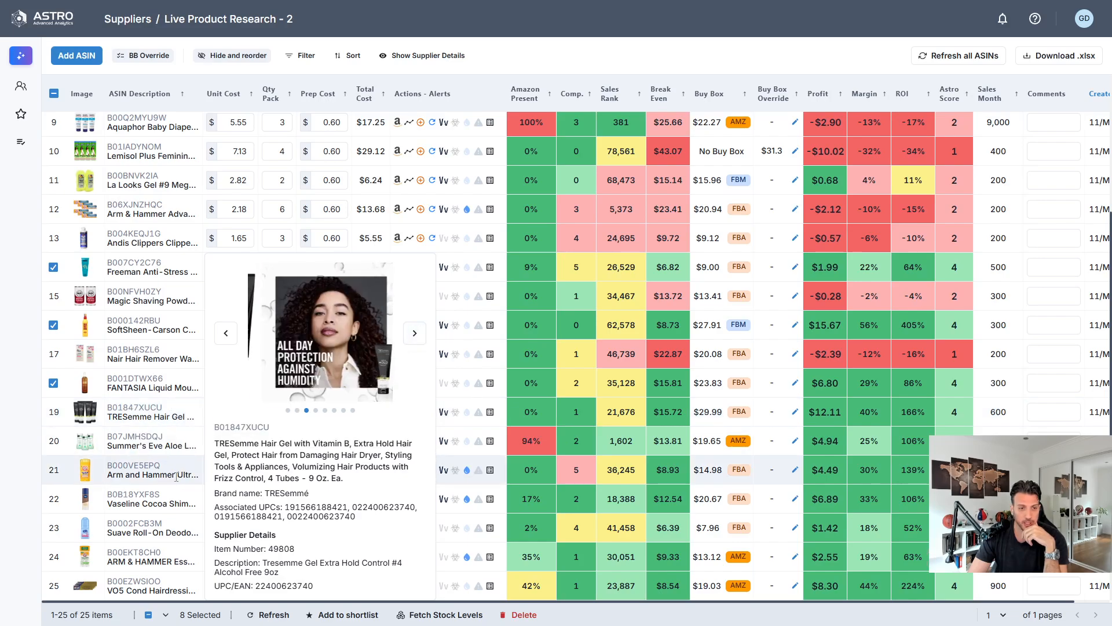
mouse_move(174, 416)
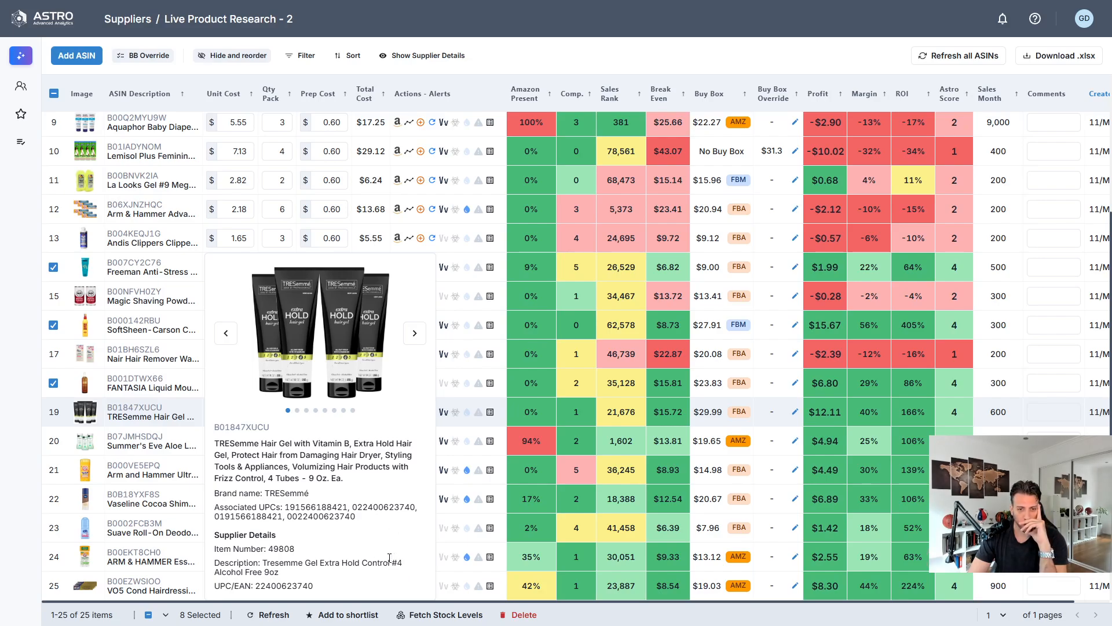
drag(389, 557, 423, 579)
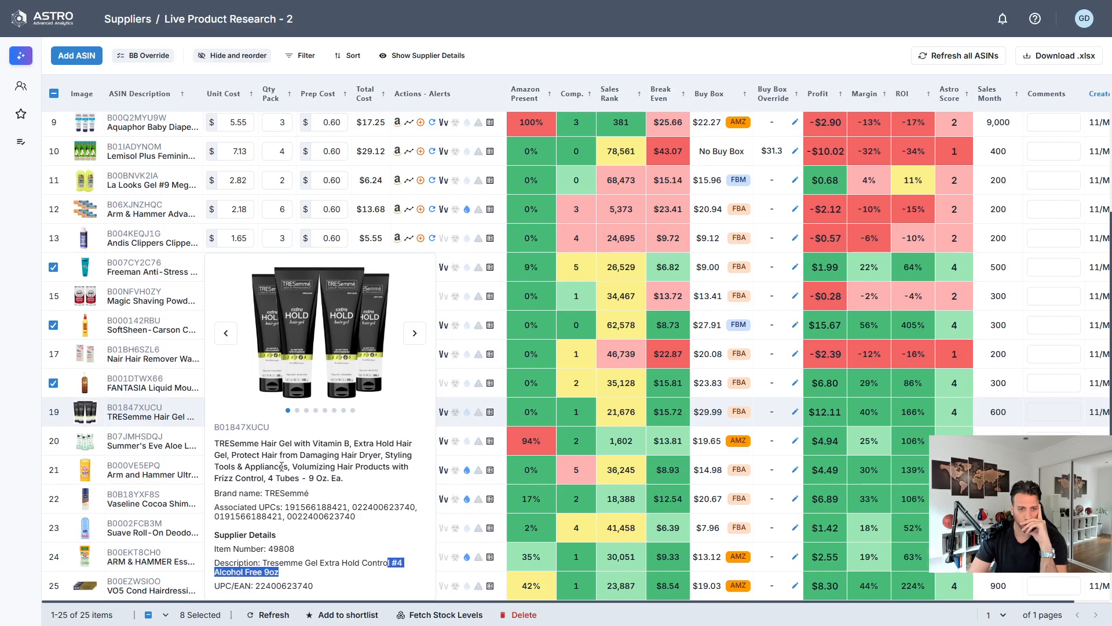
double_click(271, 415)
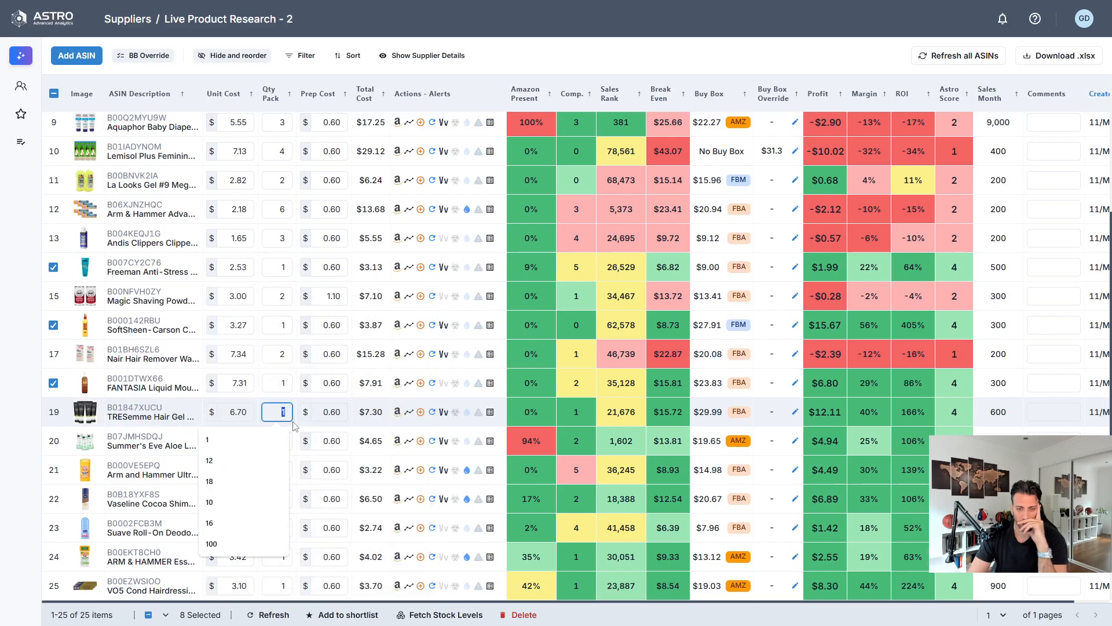
text(4)
key(Return)
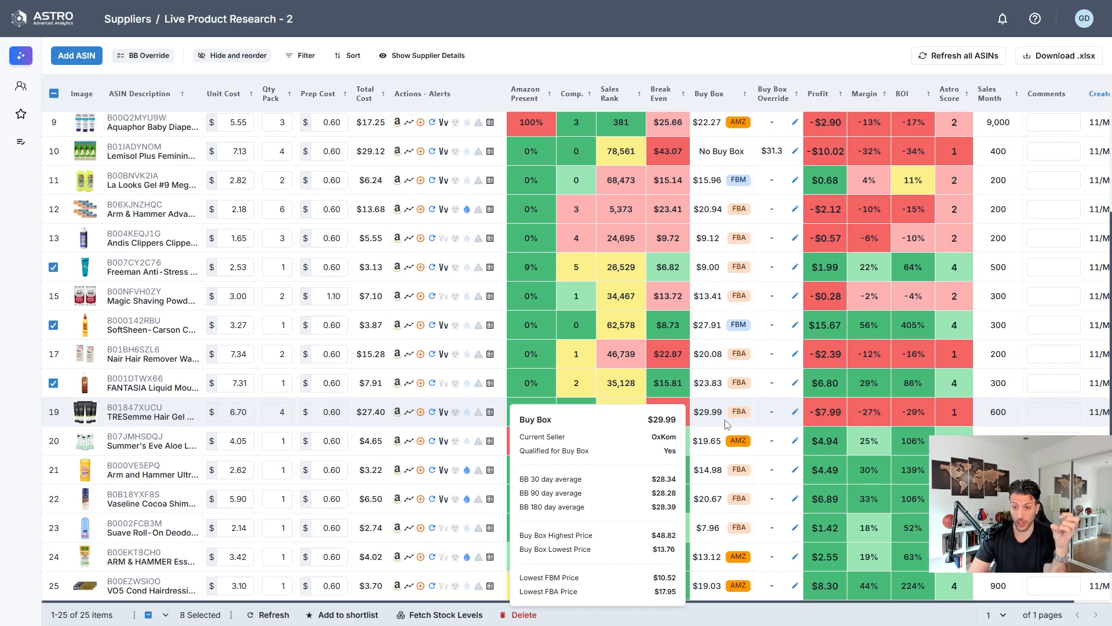
Step: Check the Summer's Eve body wash's pack size and set its quantity pack to 3
mouse_move(191, 443)
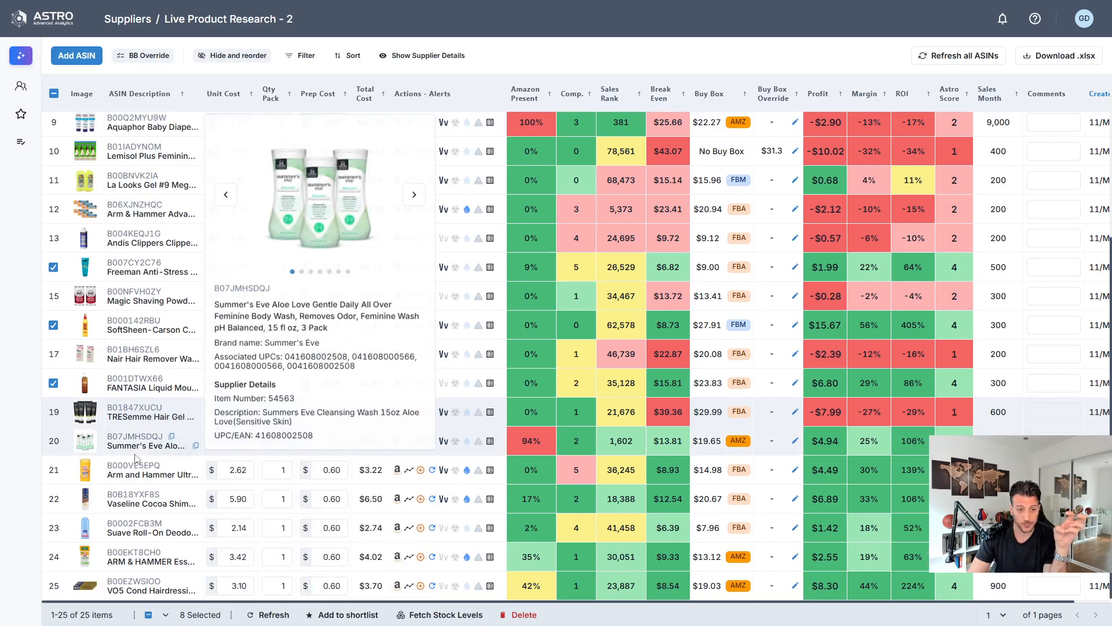
mouse_move(119, 445)
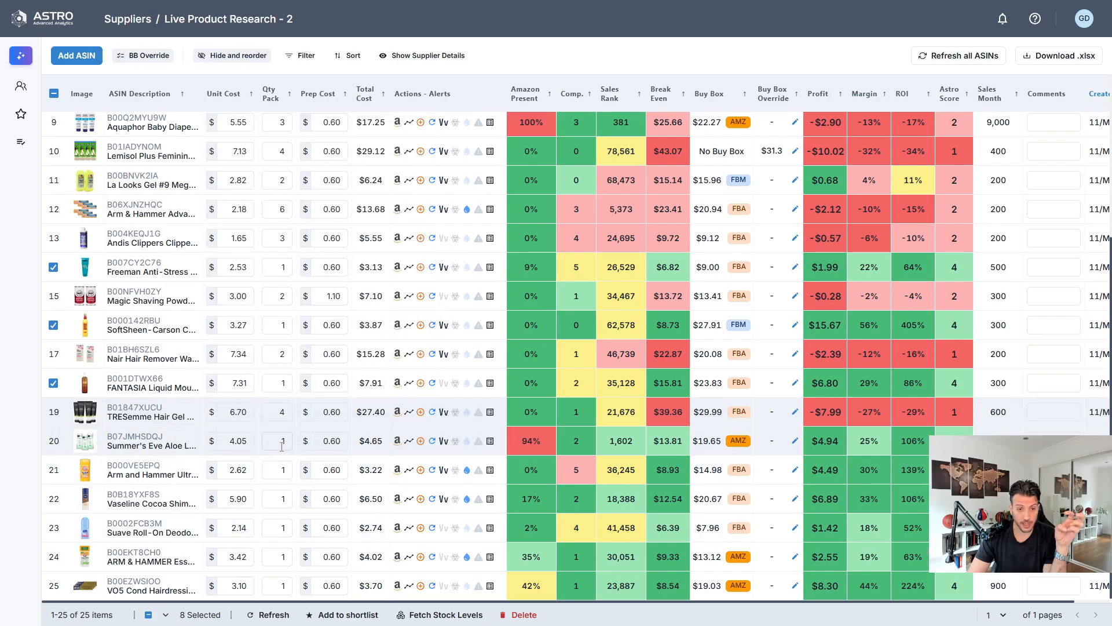
click(277, 446)
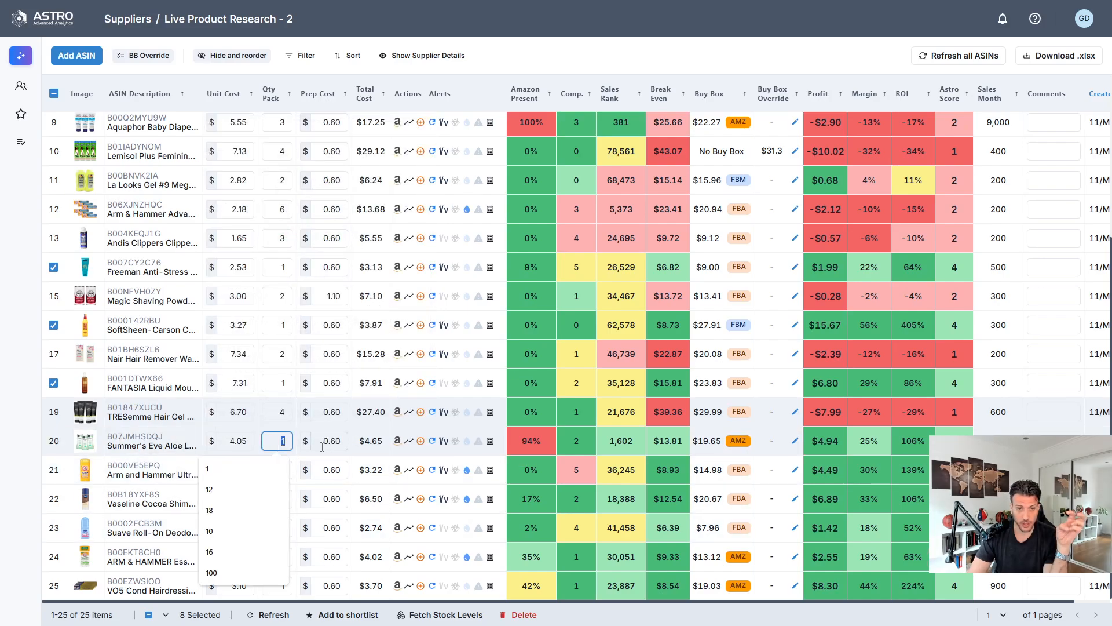
text(3)
key(Return)
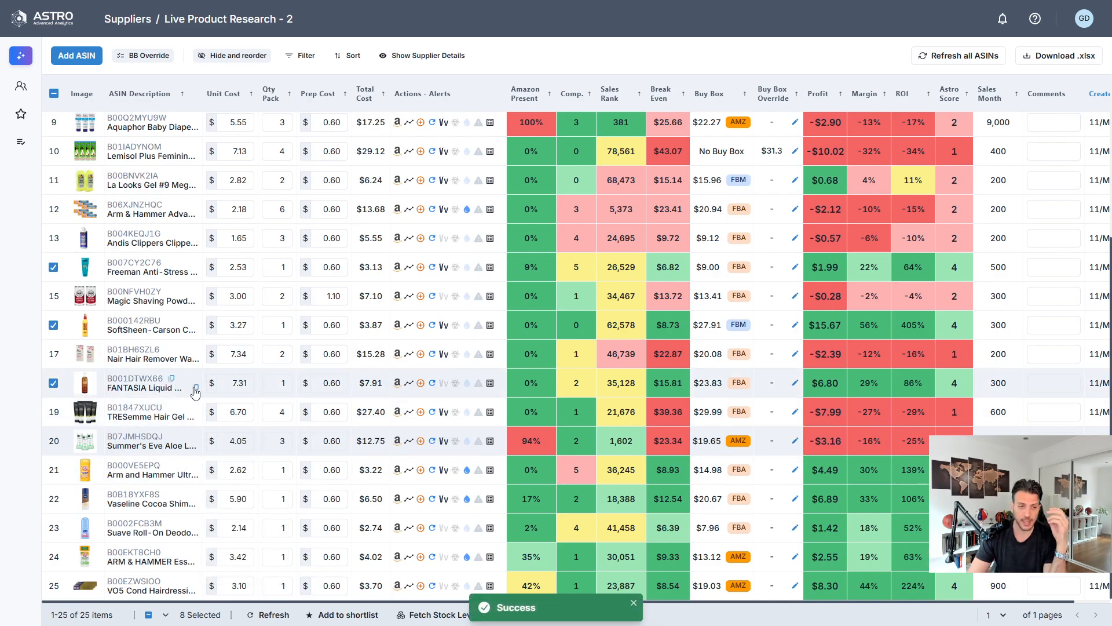
mouse_move(133, 443)
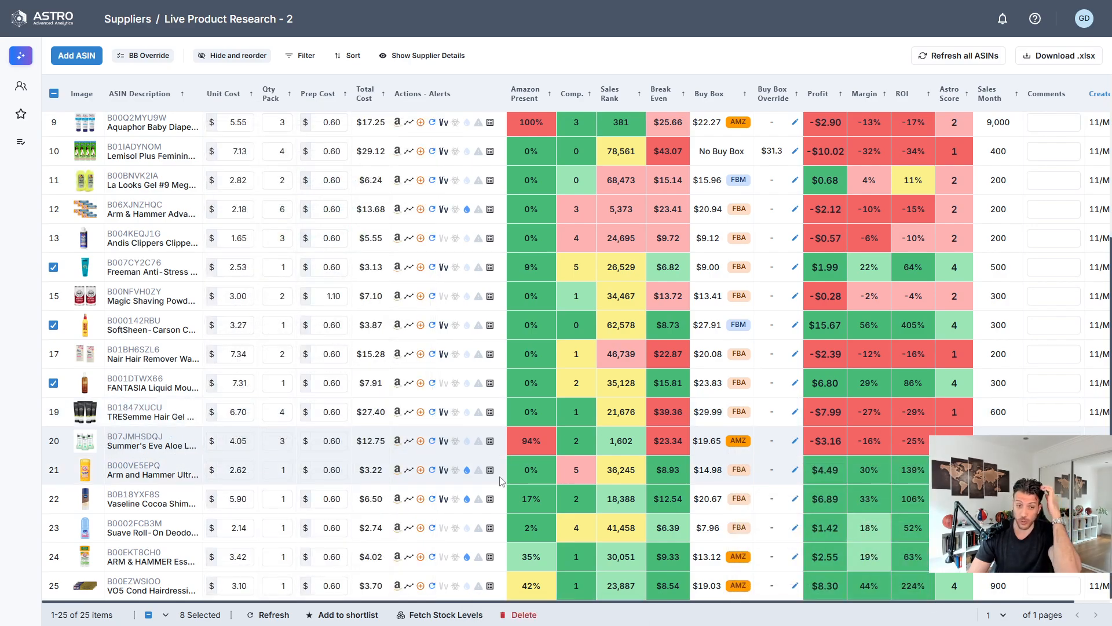
Step: Check the Arm and Hammer Ultramax deodorant's pack size and set its quantity pack to 4
mouse_move(123, 472)
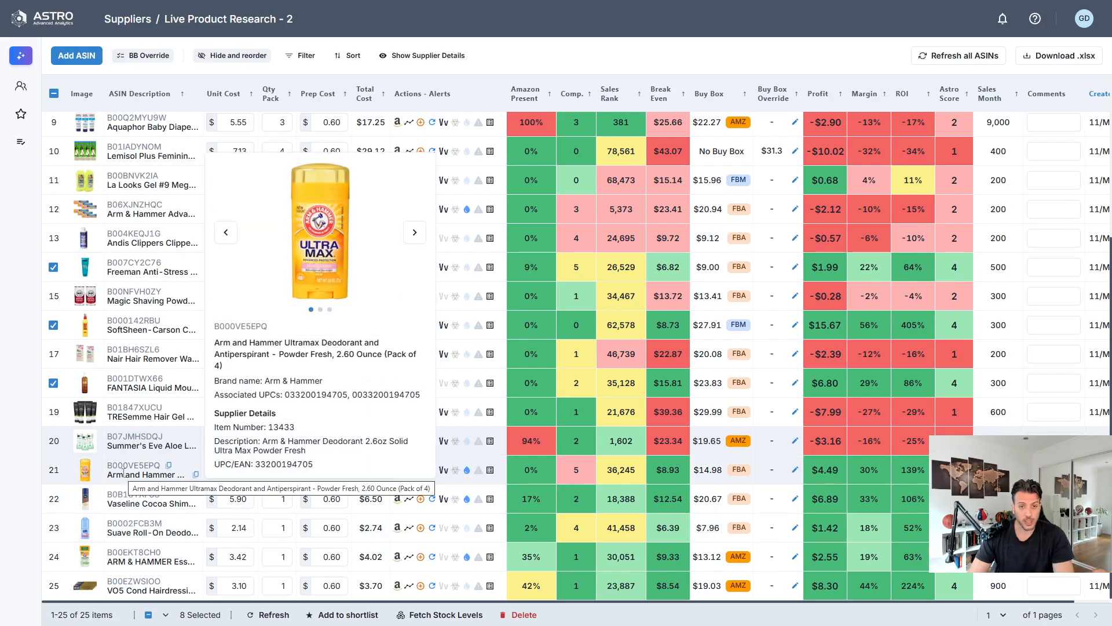
click(278, 470)
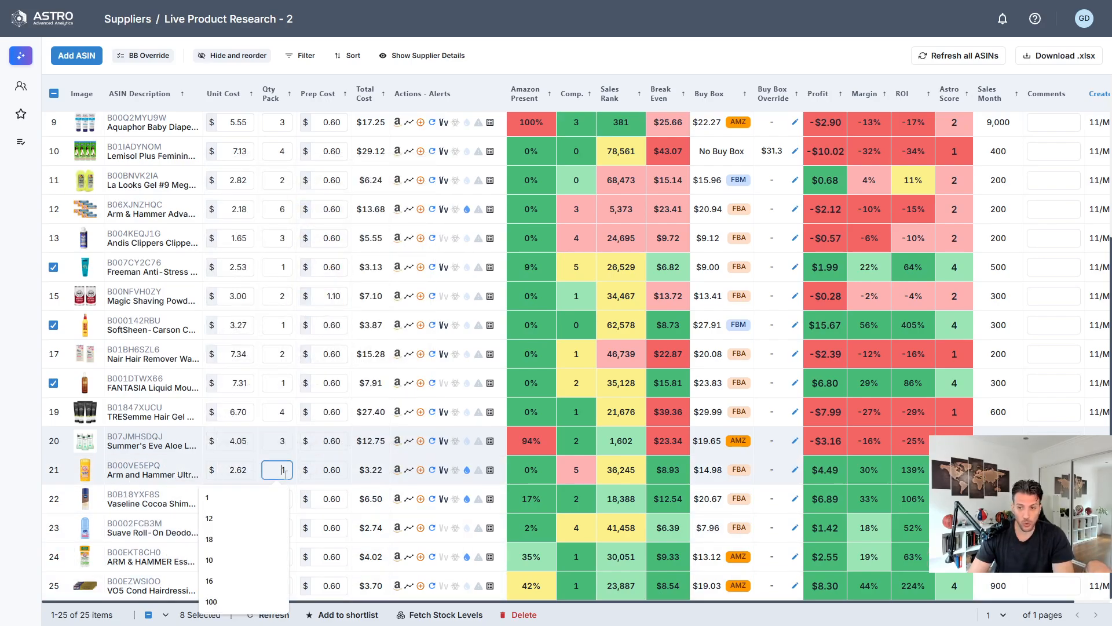
text(4)
key(Return)
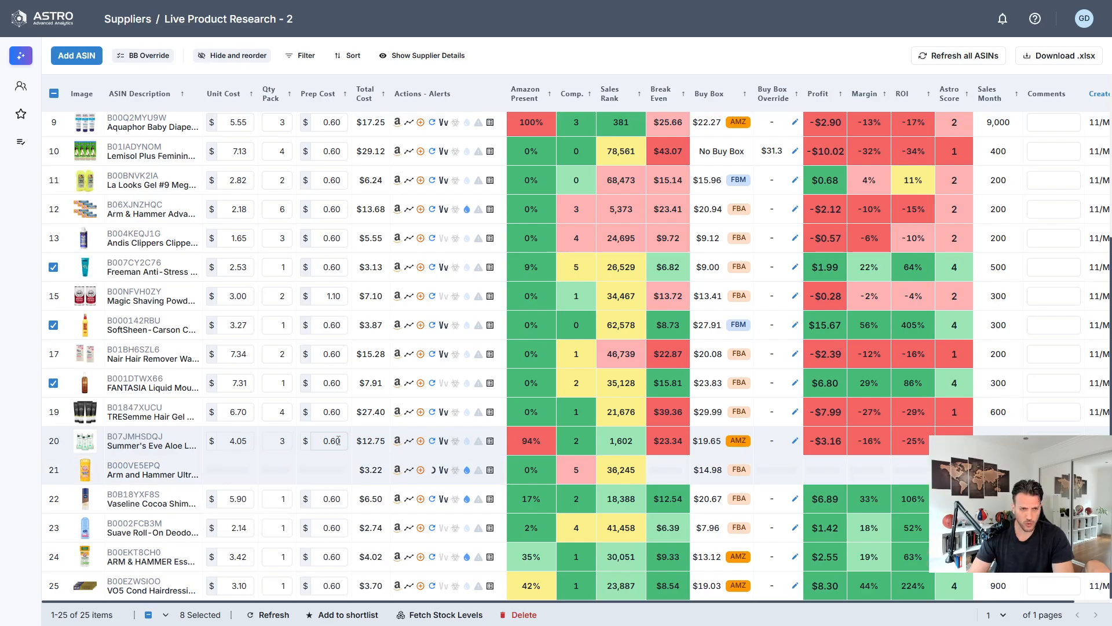
mouse_move(110, 469)
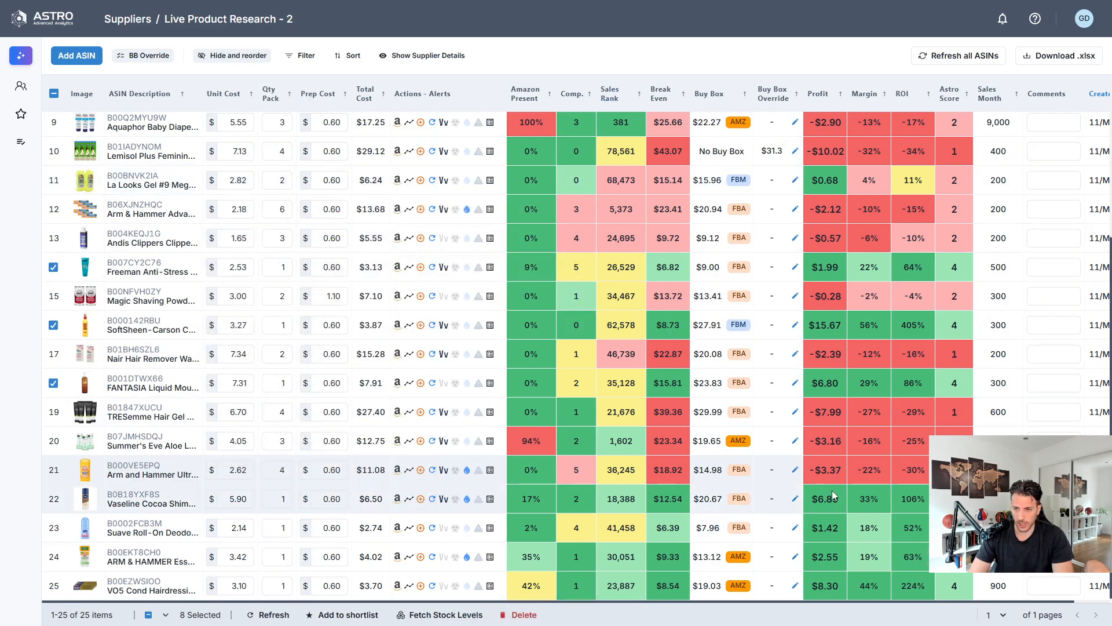
Step: Review the Vaseline Cocoa Shimmer Jelly Stick's pack details, sellers, enlarged price history chart, Amazon presence, sales share and break-even data
mouse_move(129, 503)
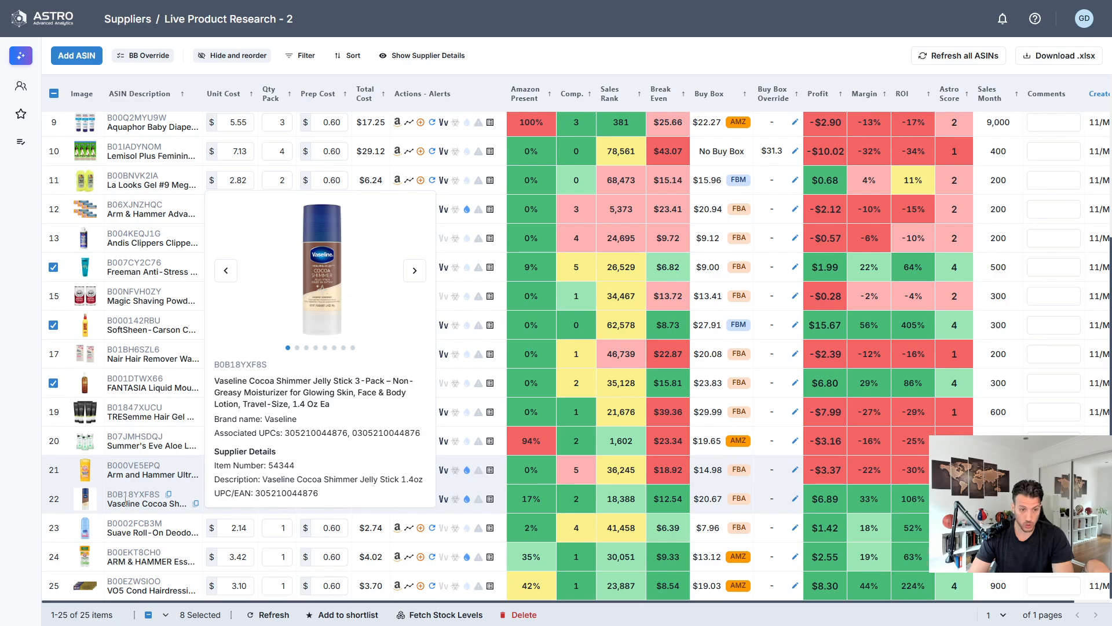
click(143, 499)
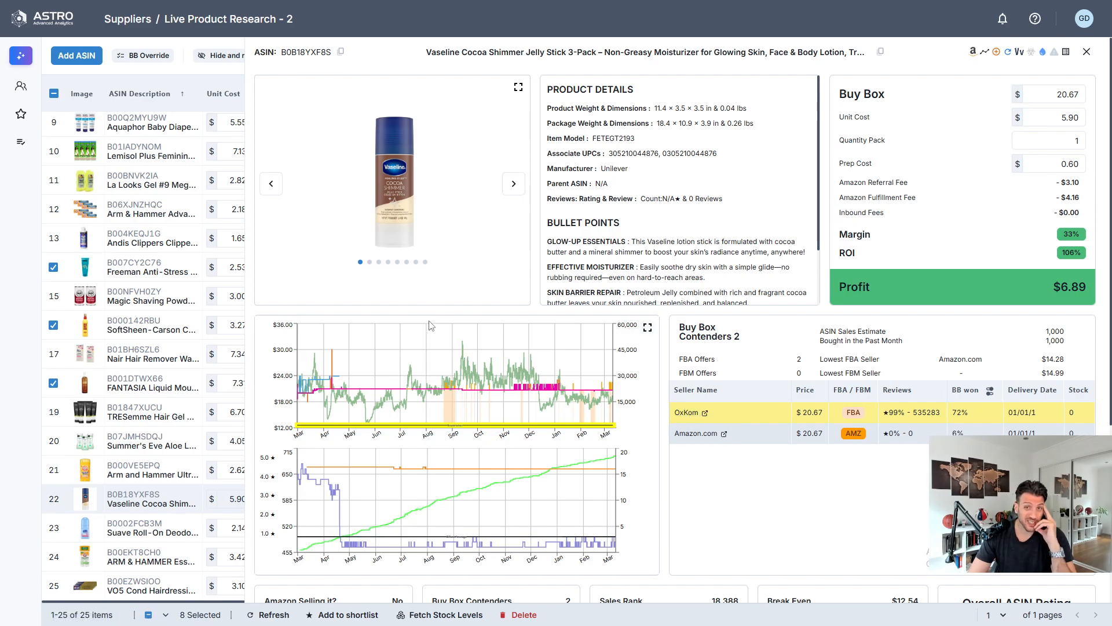
click(647, 327)
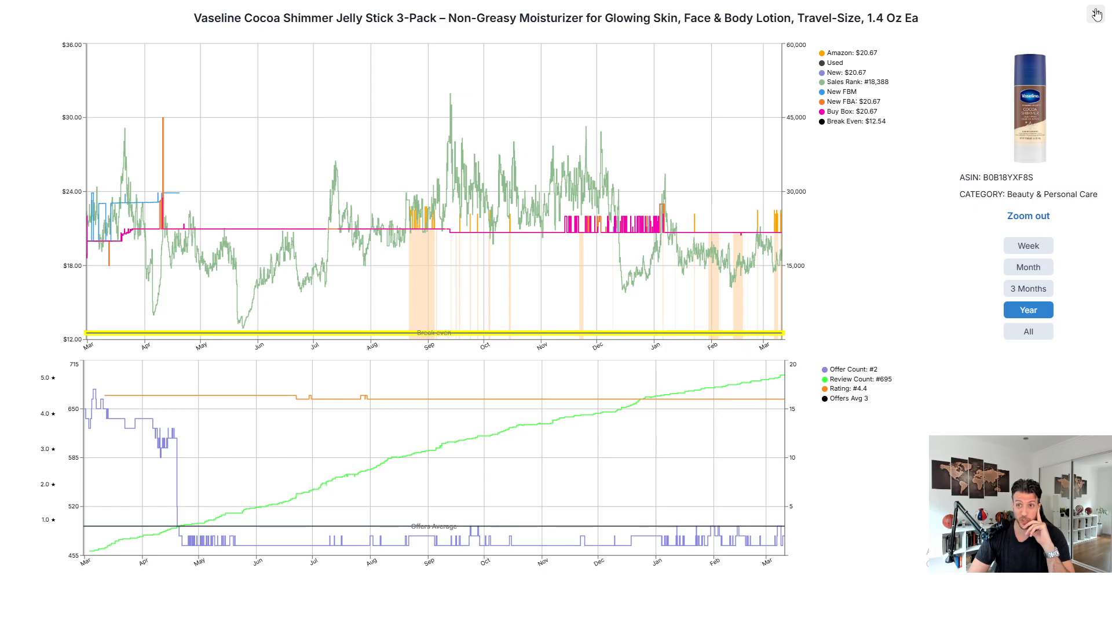
click(1097, 14)
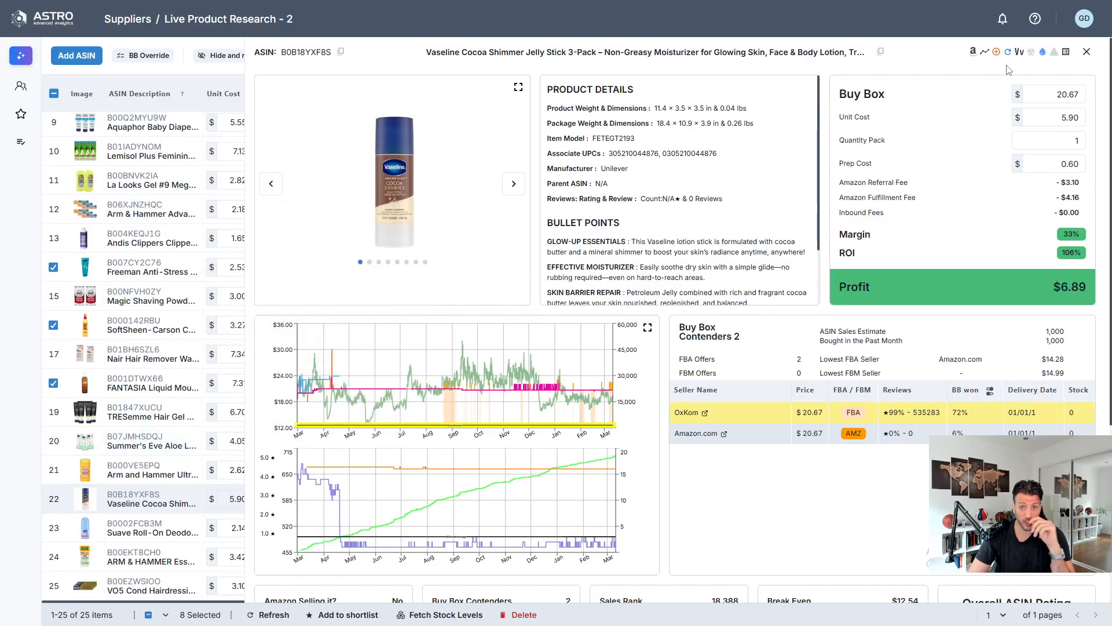
scroll(537, 519, down, 5)
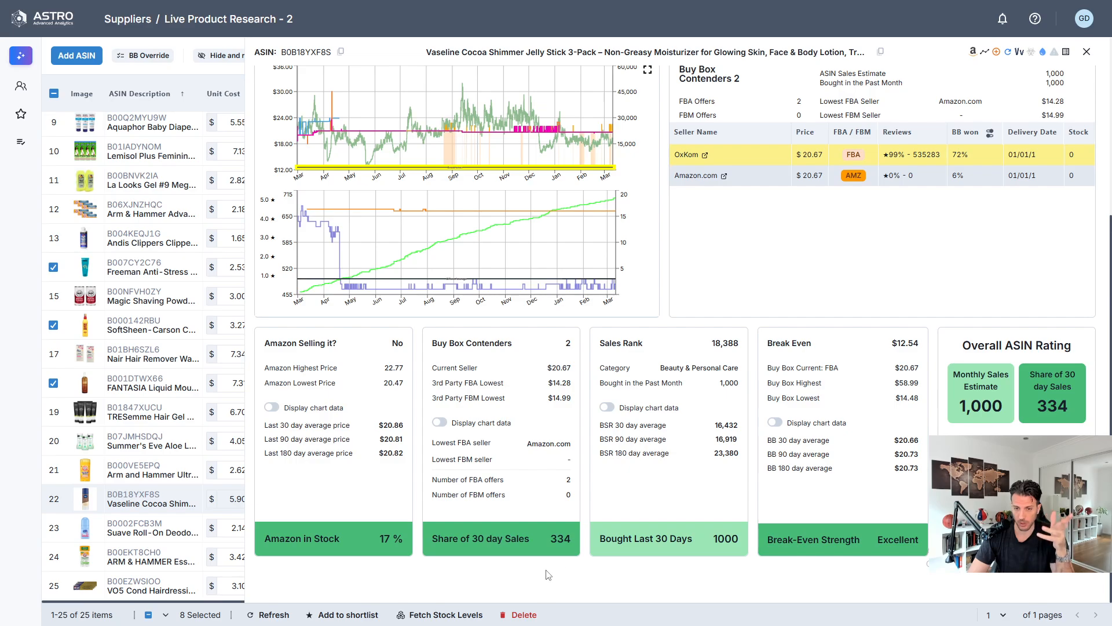
scroll(793, 508, up, 5)
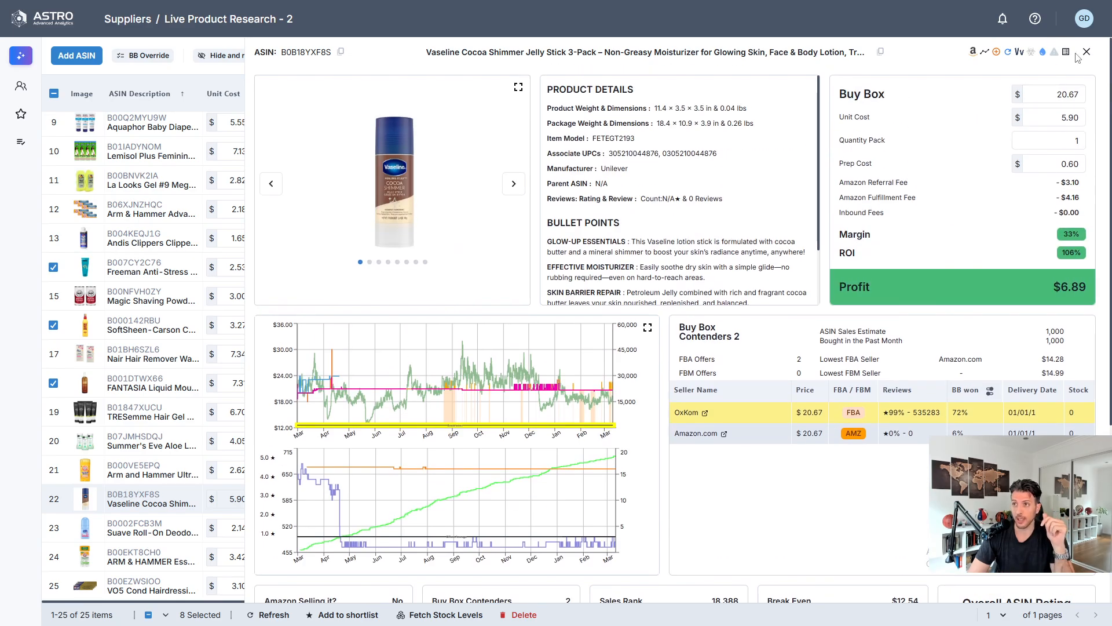
key(Escape)
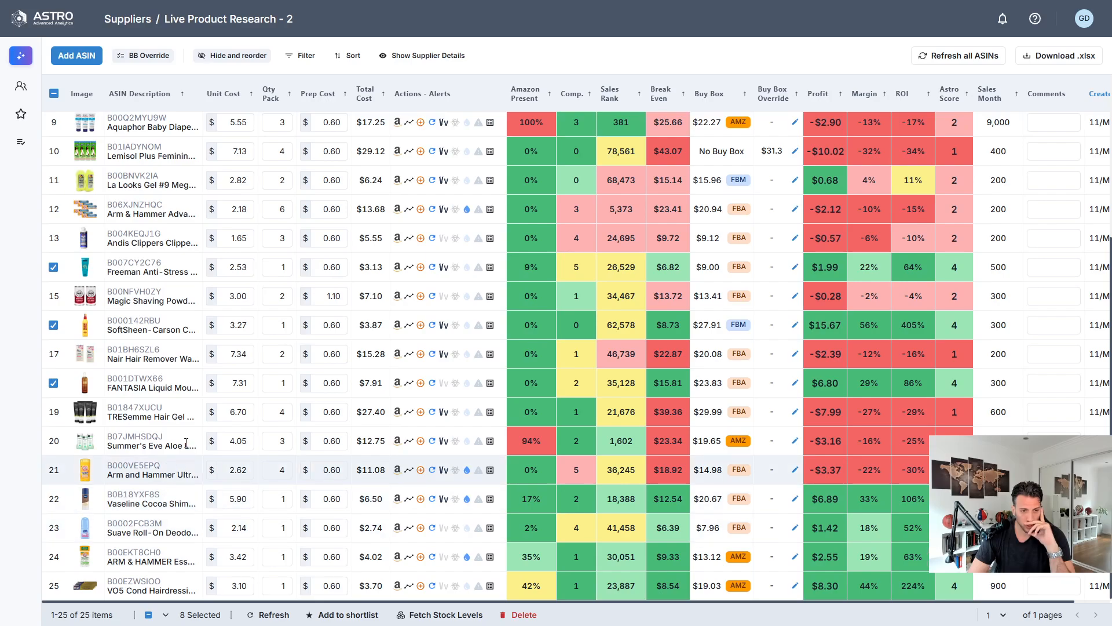
Step: Open the Suave Roll-On Deodorant's details and change the period used for the sellers' Buy Box win share
mouse_move(142, 528)
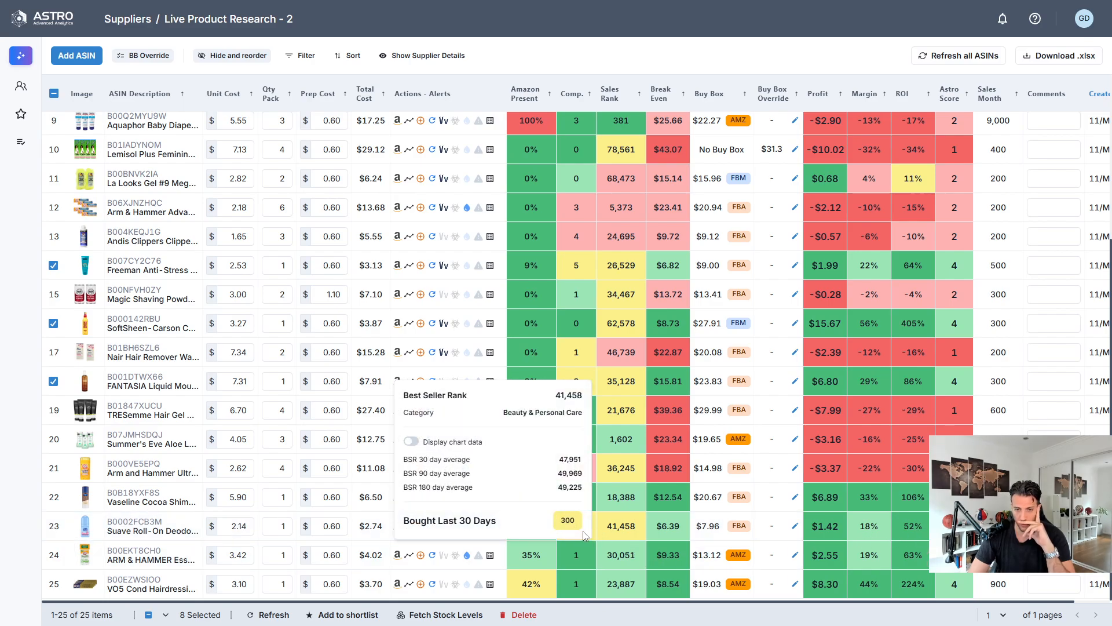
click(144, 528)
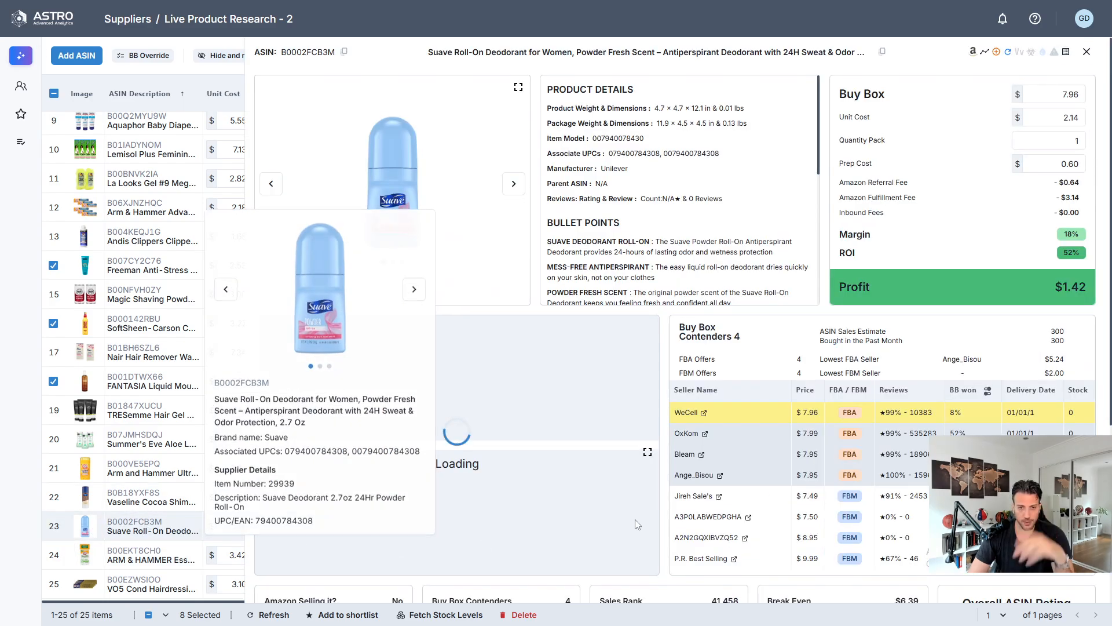
click(988, 391)
click(811, 452)
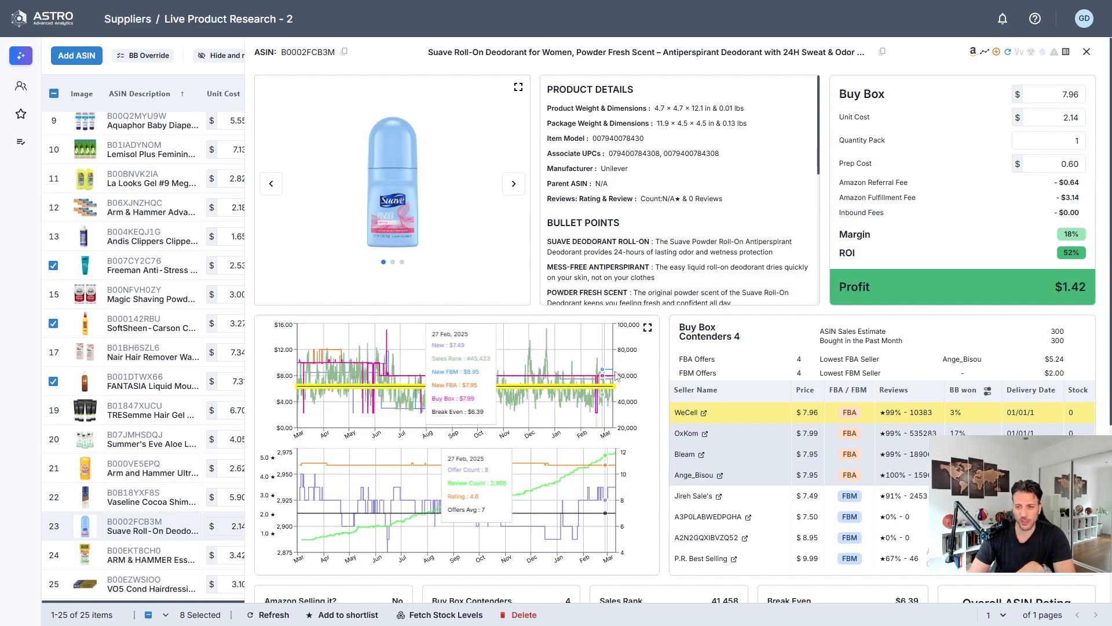
Step: Review the Suave deodorant's price history, sales rank, break-even and sales share, and select the product in the list
scroll(633, 370, down, 2)
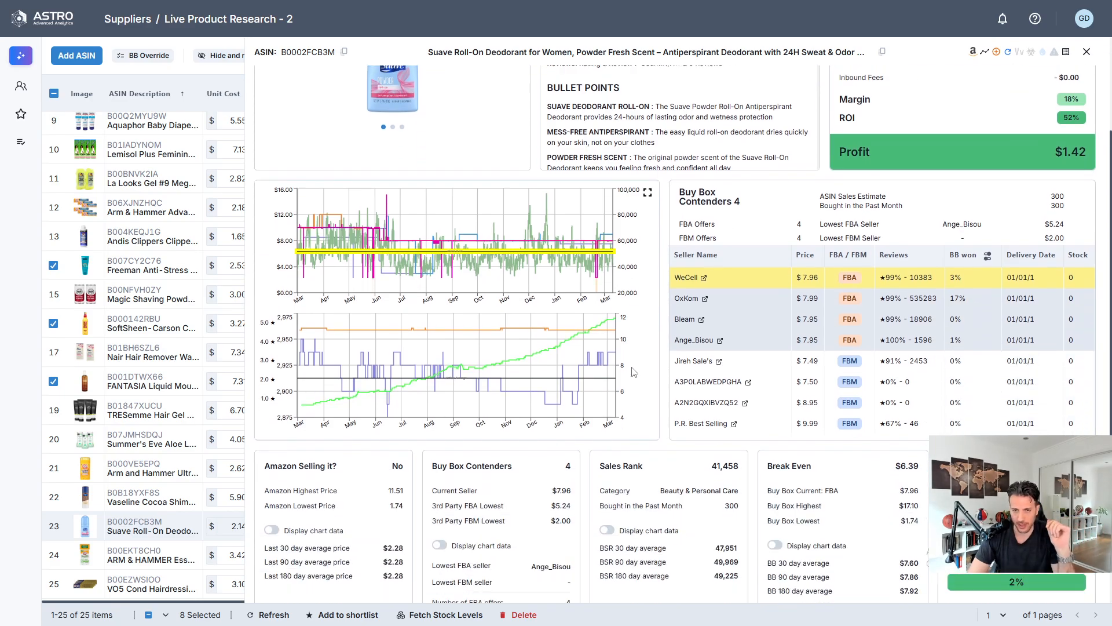
scroll(670, 417, down, 2)
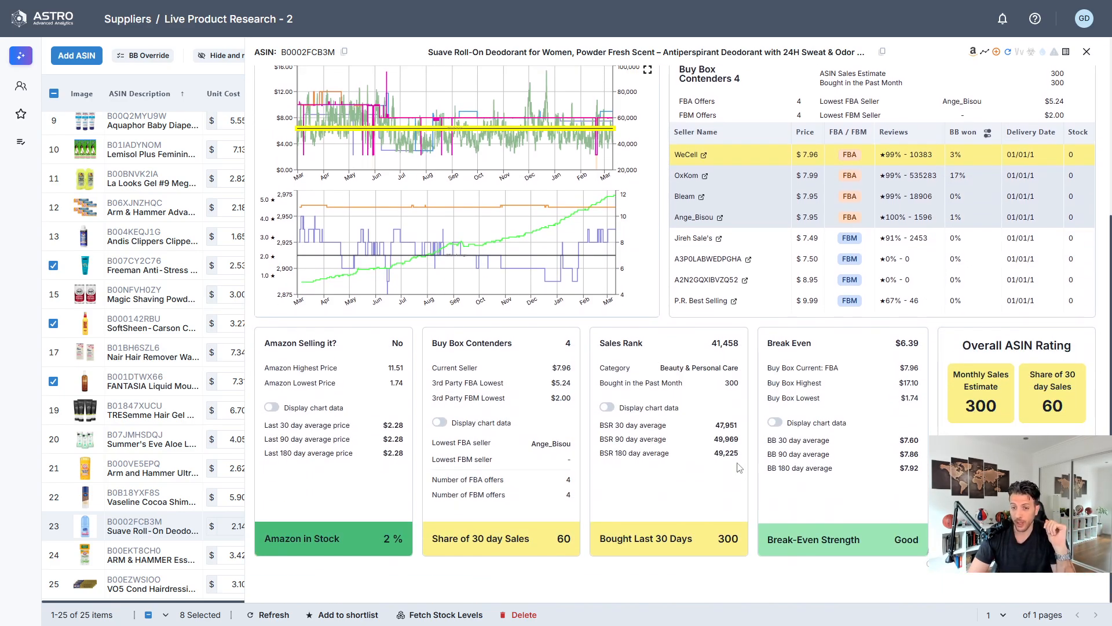
scroll(739, 466, up, 4)
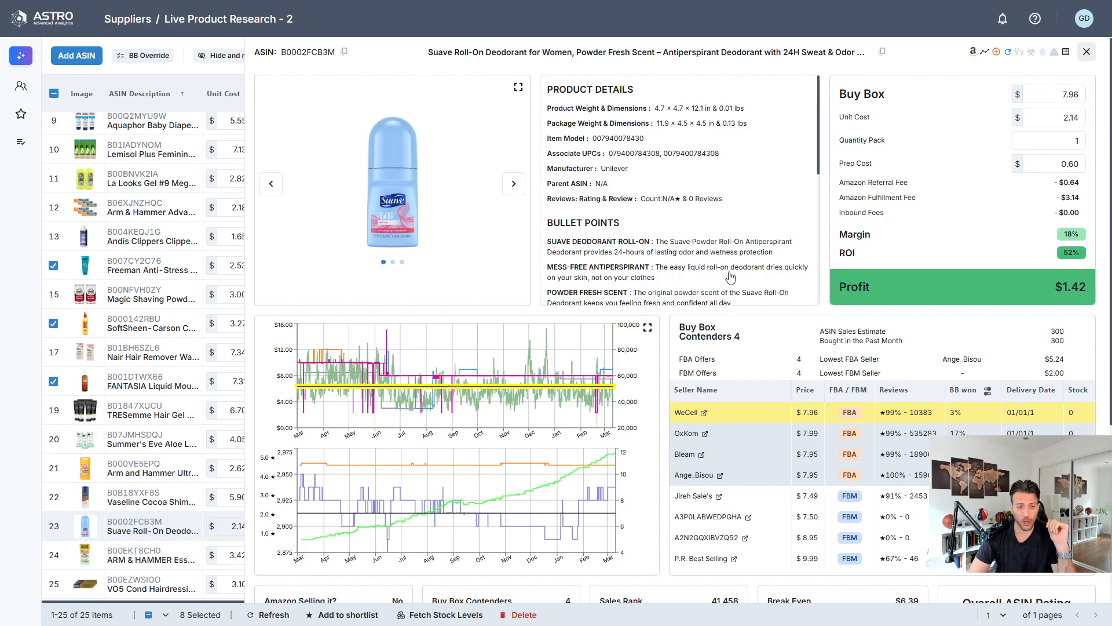
key(Escape)
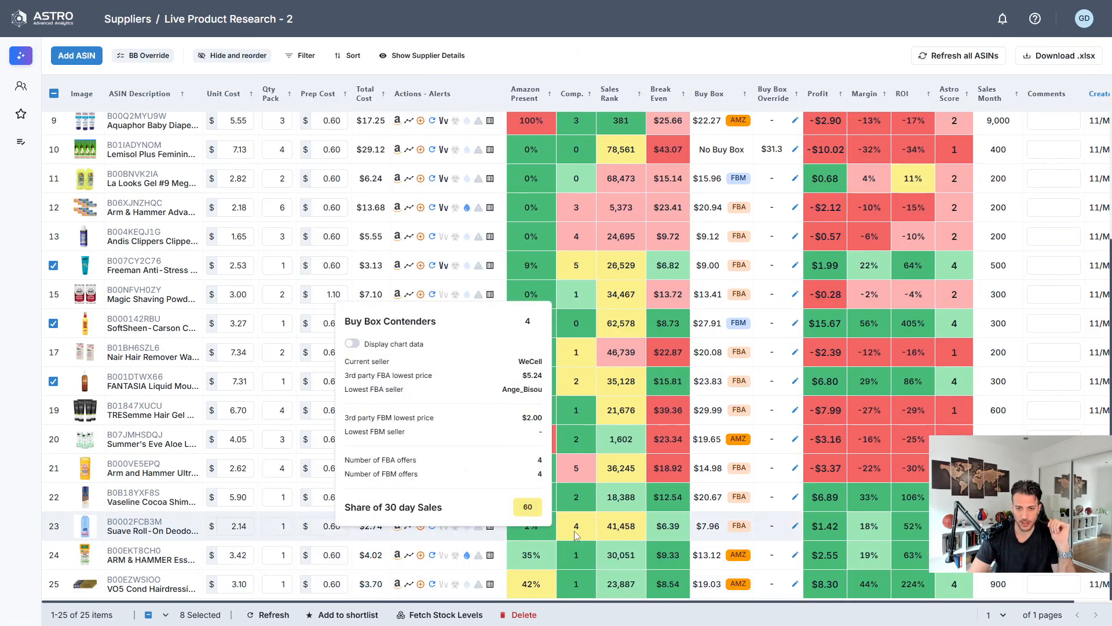
mouse_move(81, 540)
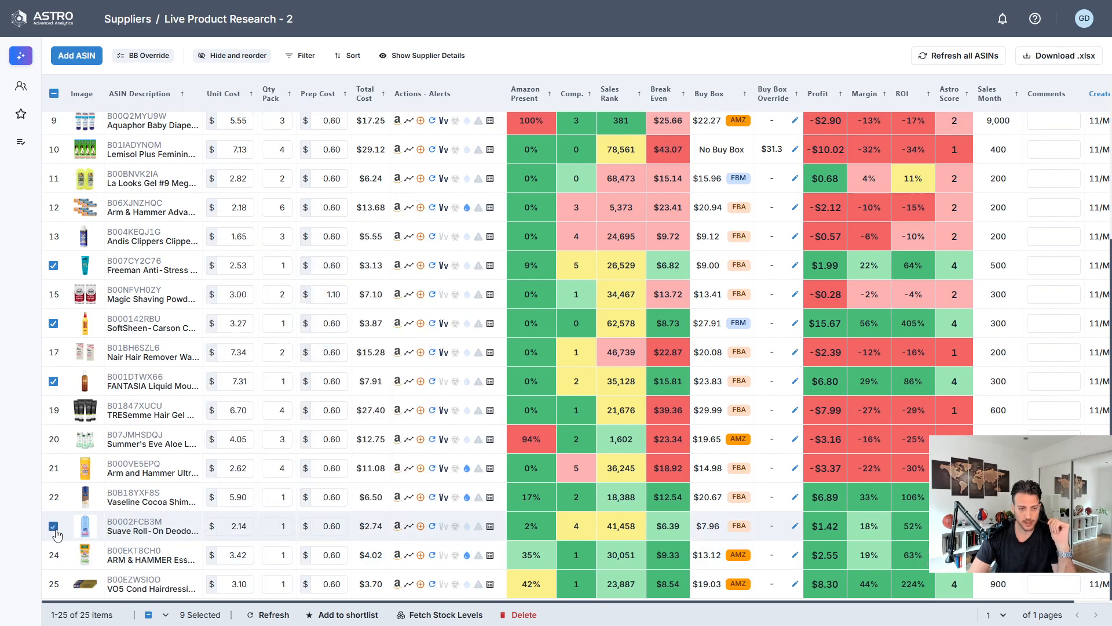
Step: Check the ARM & HAMMER Essentials deodorant's pack size and set its quantity pack to 4
mouse_move(148, 553)
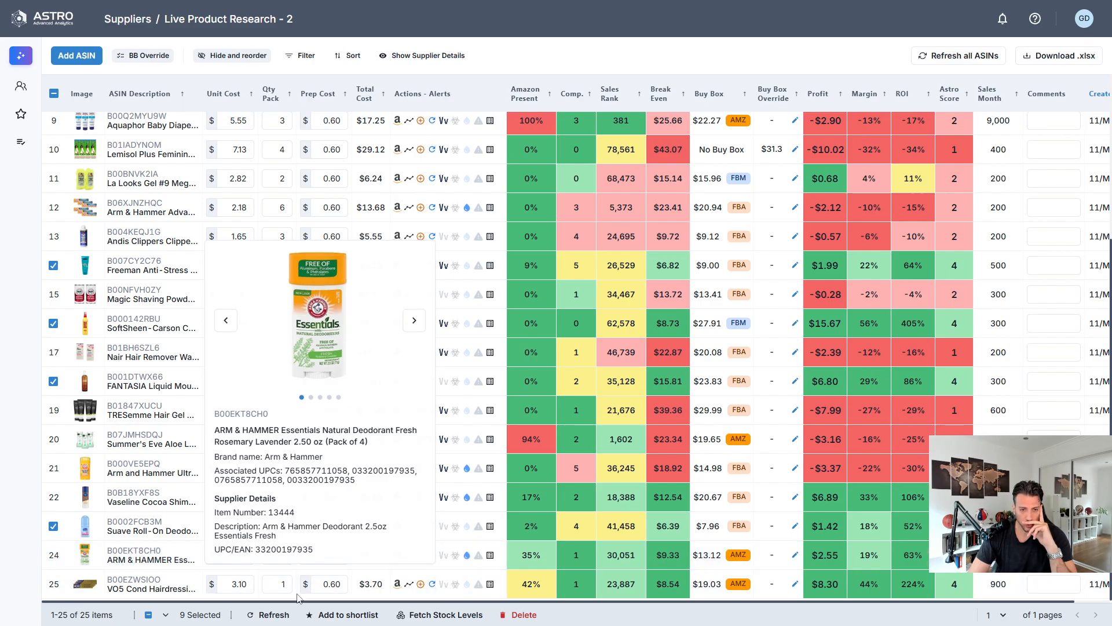
click(280, 553)
text(4)
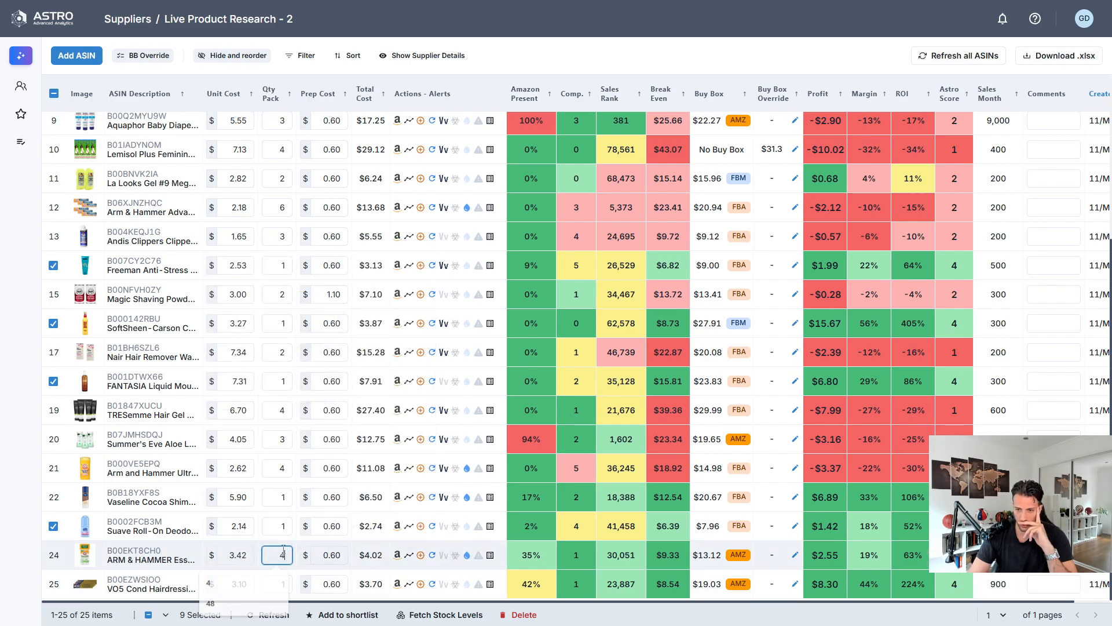
key(Return)
mouse_move(138, 553)
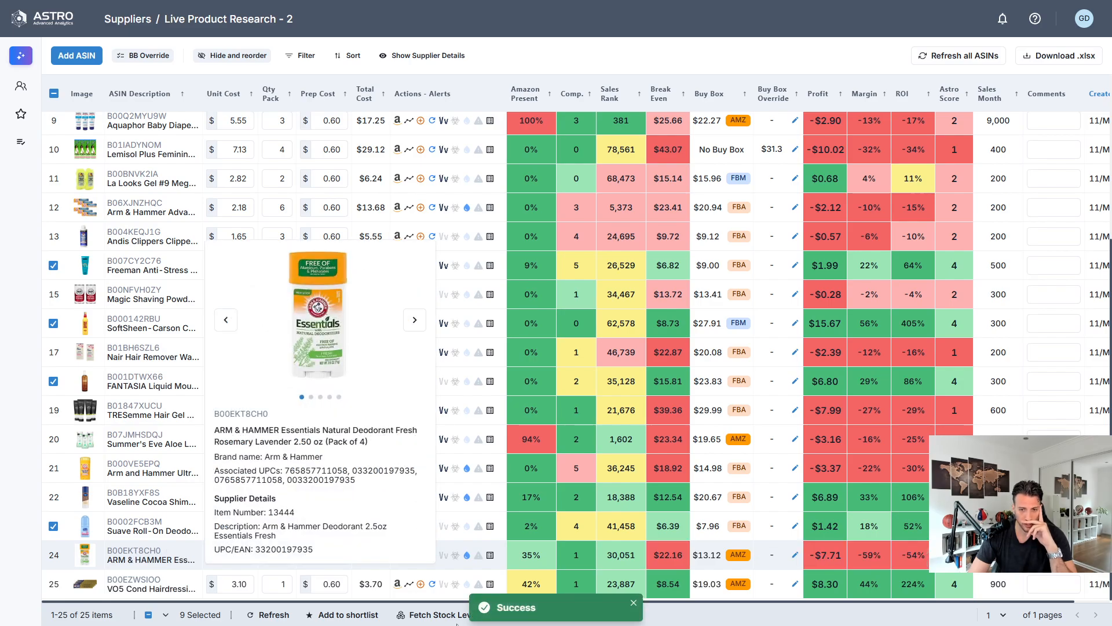
Step: Check the VO5 hairdressing product's pack size and set its quantity pack to 4
mouse_move(143, 585)
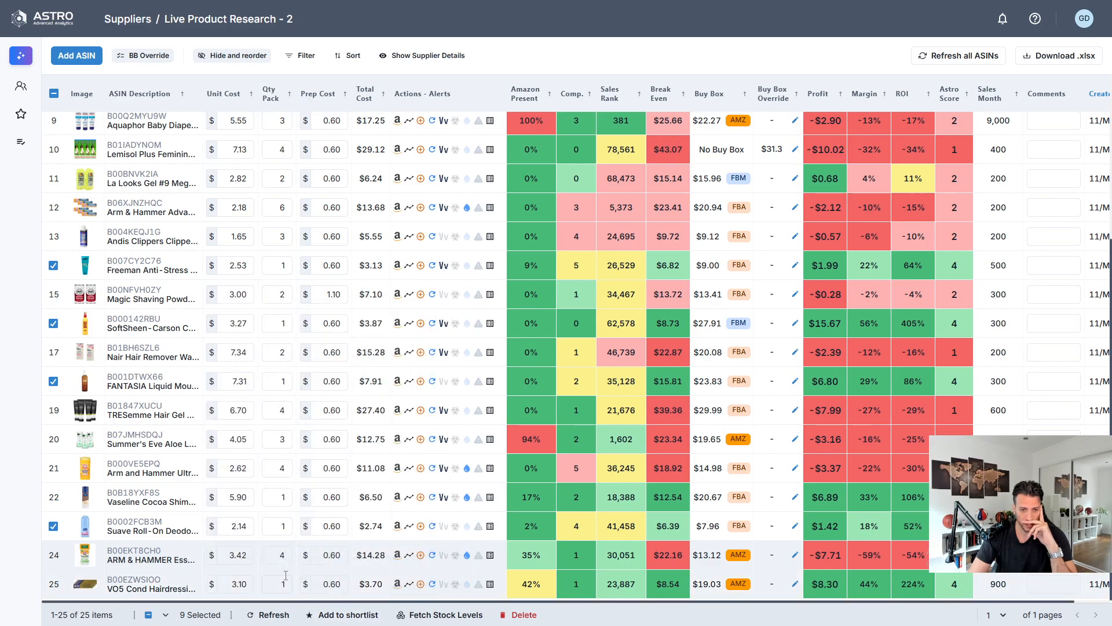
click(277, 584)
text(4)
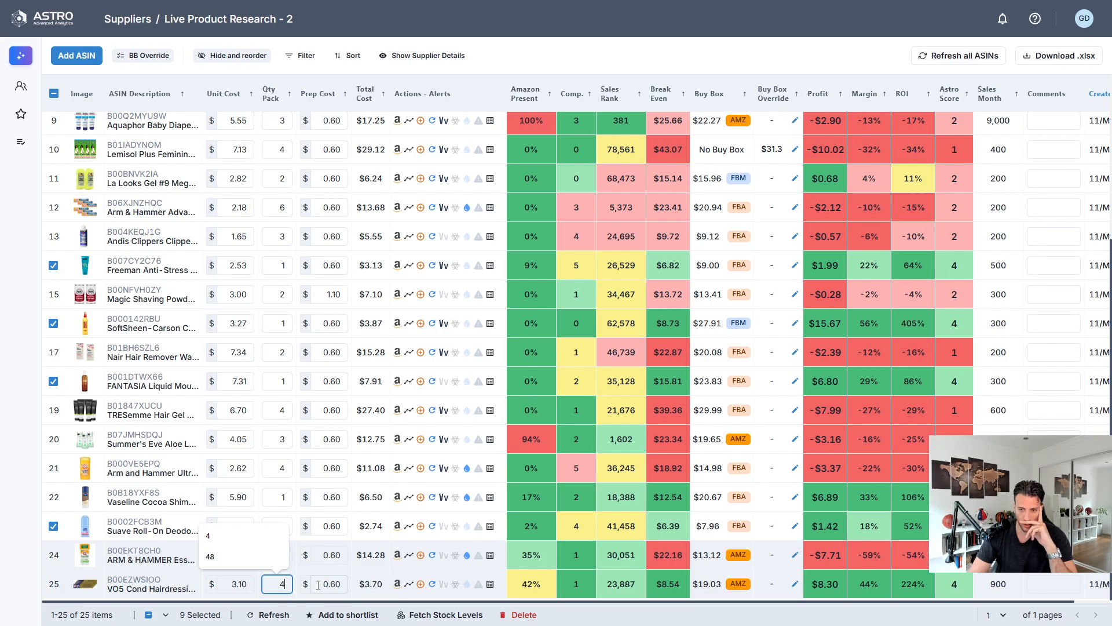
key(Return)
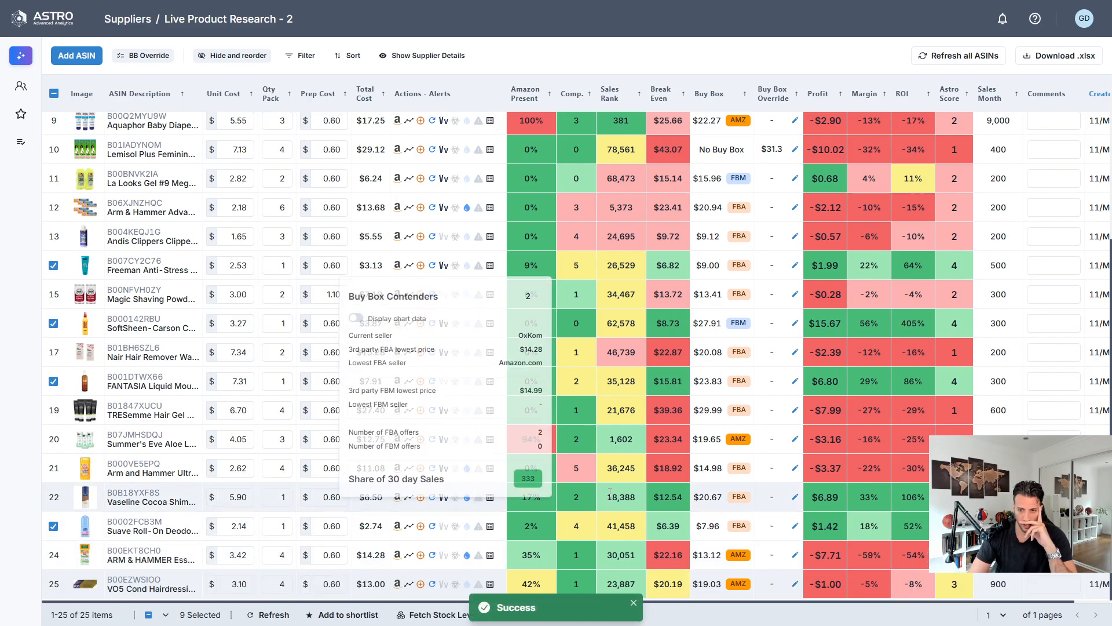
Step: Add the selected products to a new shortlist named "Live PR - video 2"
click(342, 617)
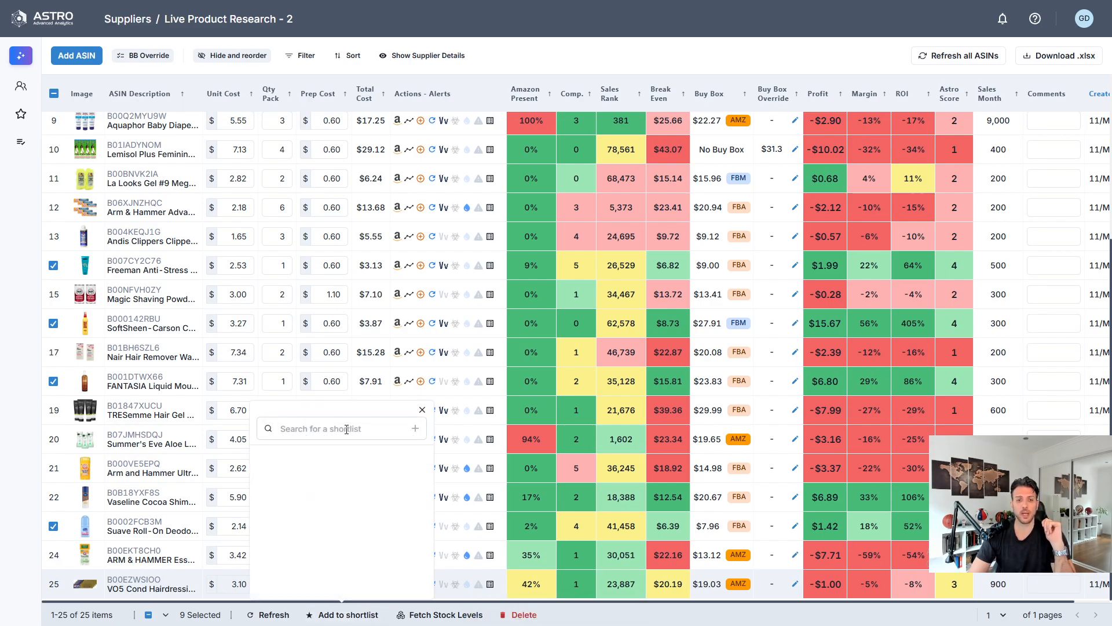
click(347, 429)
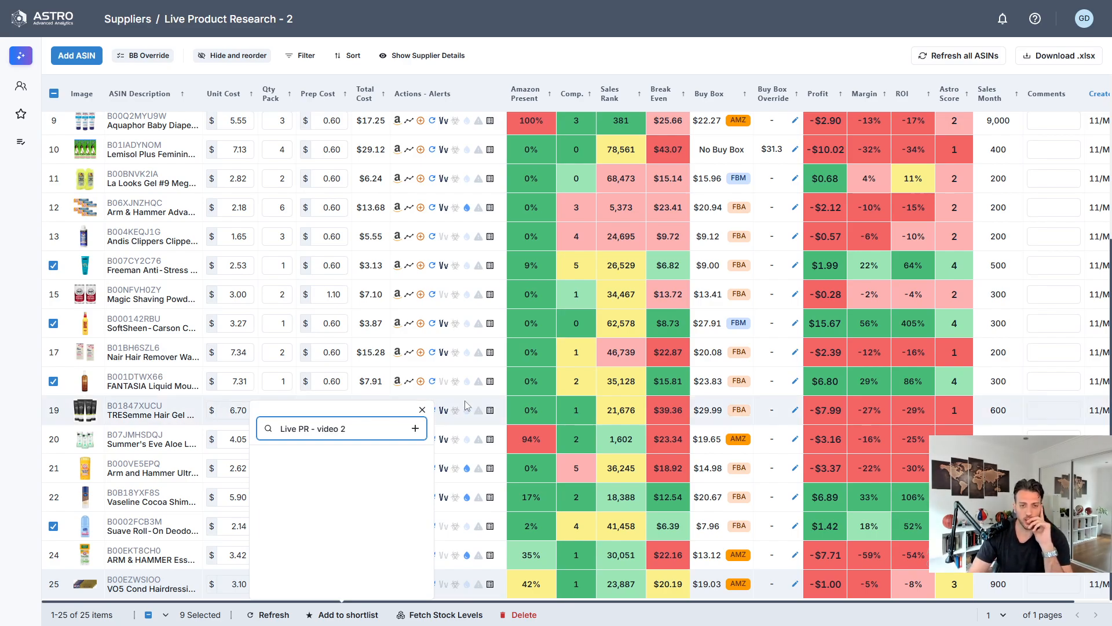
click(415, 428)
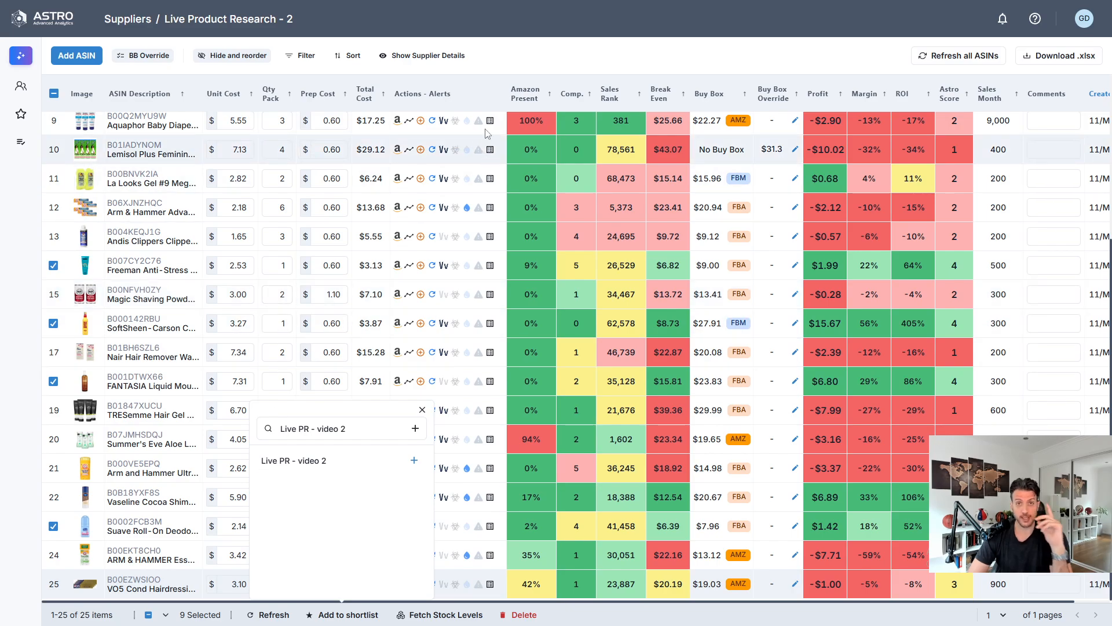
Step: Reload the Shortlists page and open the "Live PR - video 2" shortlist in full-screen view
mouse_move(476, 2)
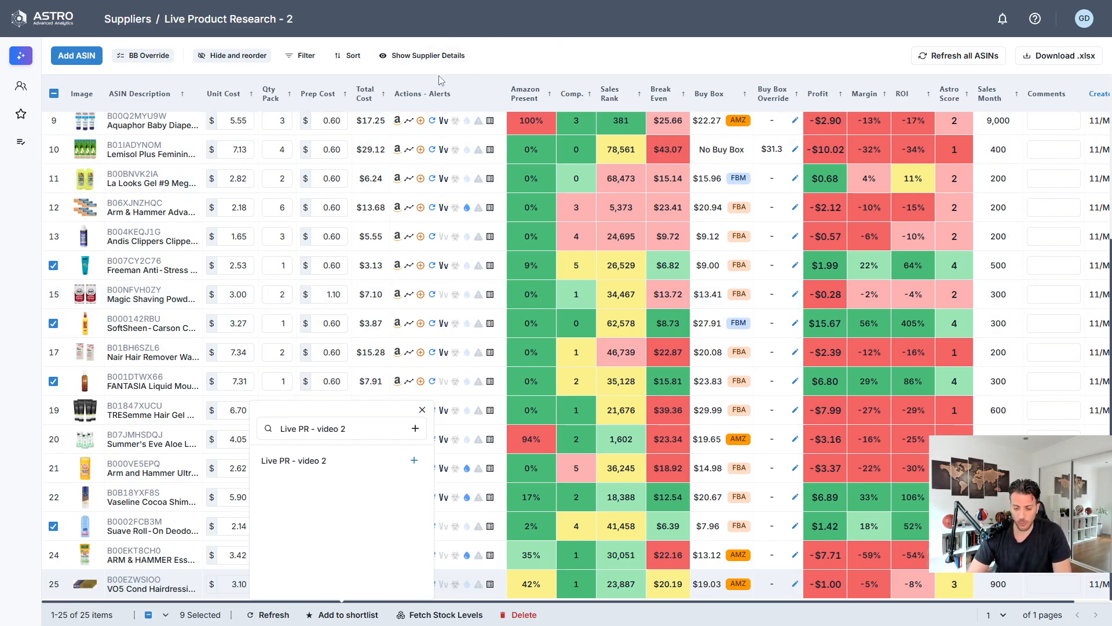
key(F11)
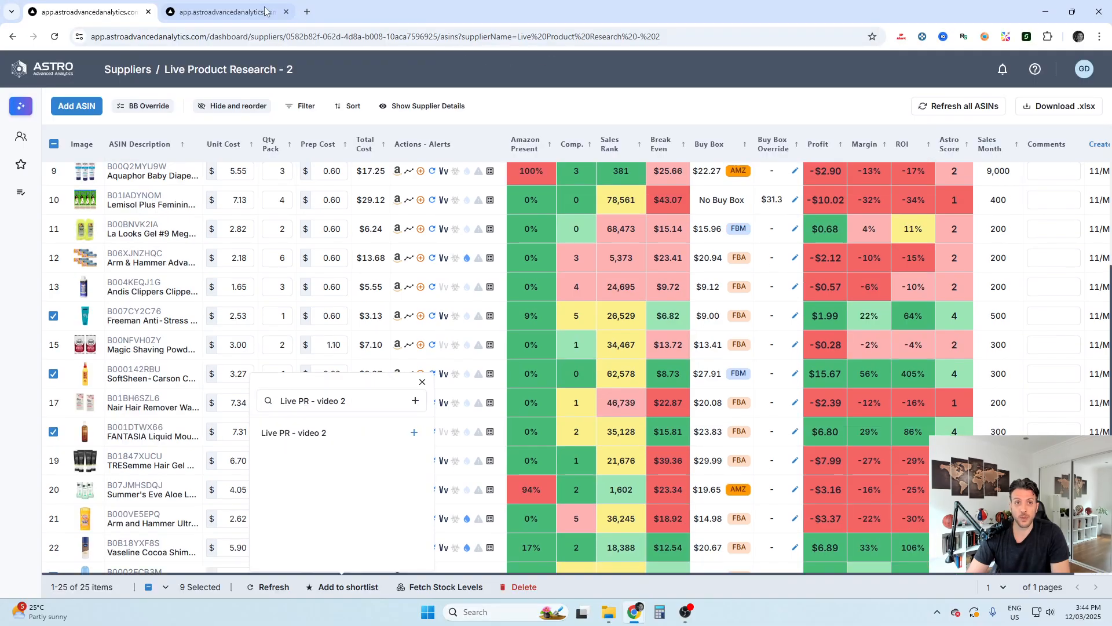
click(197, 5)
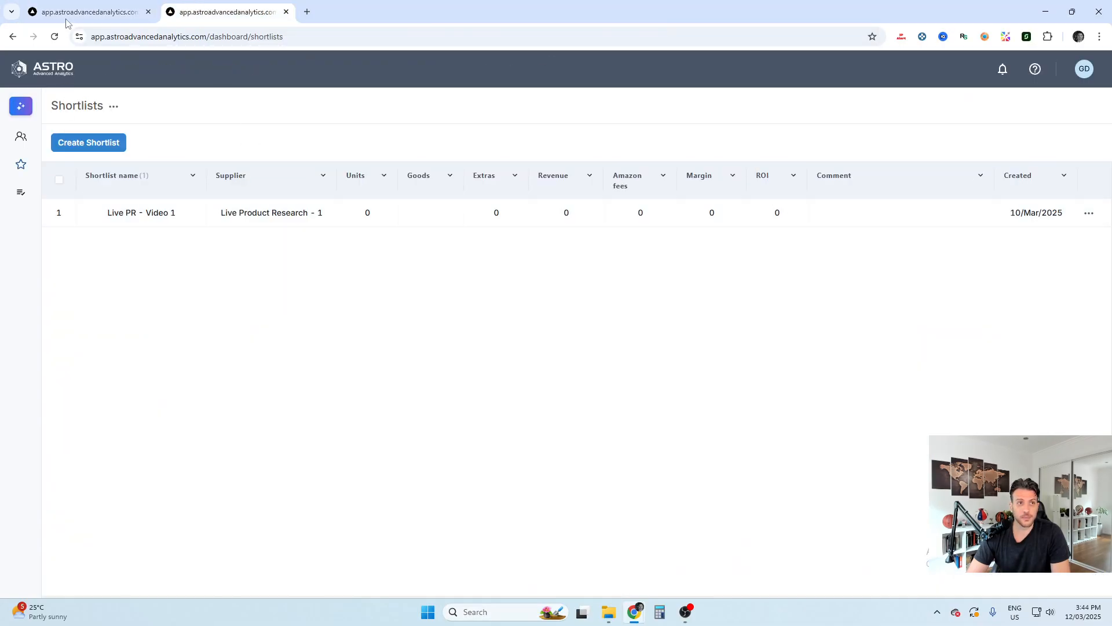
click(57, 35)
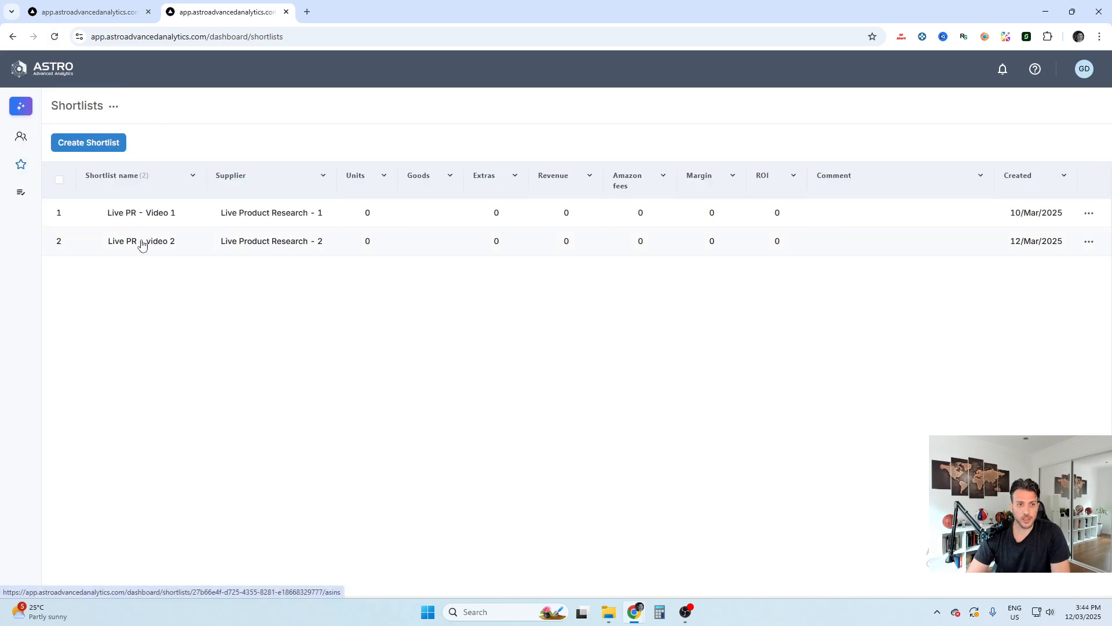
click(142, 244)
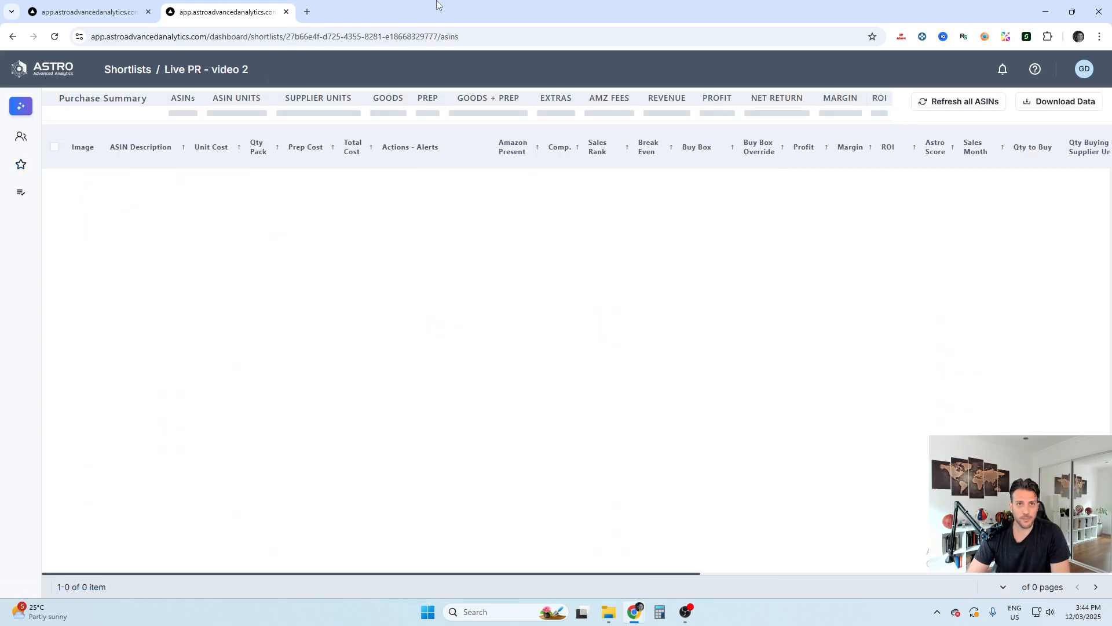
key(F11)
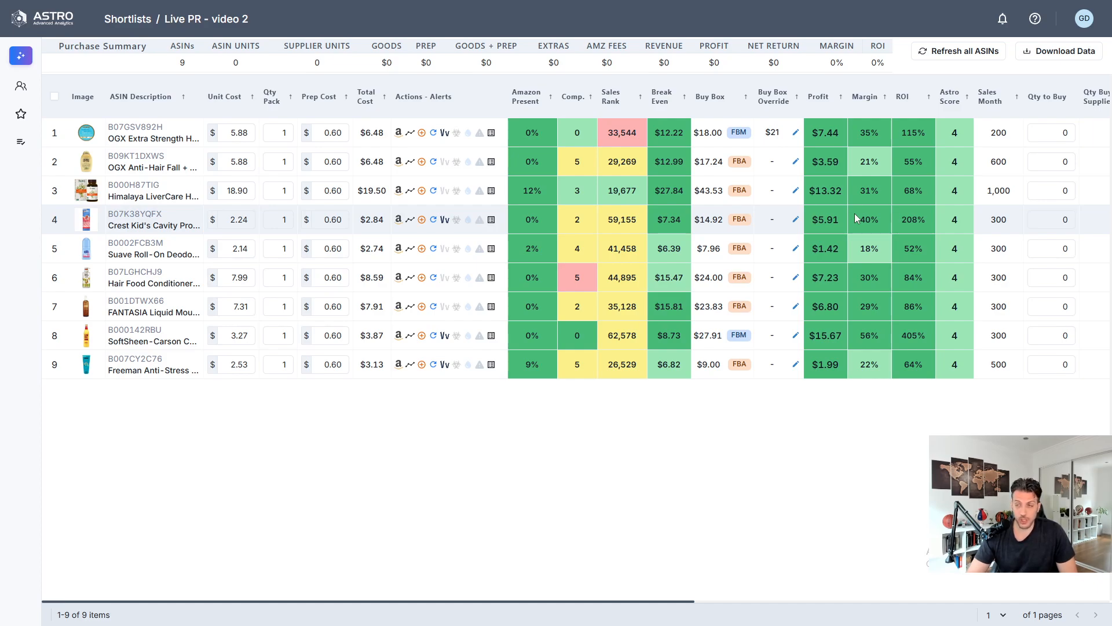
Step: Review the shortlisted products' Buy Box contenders and share of 30-day sales
mouse_move(815, 211)
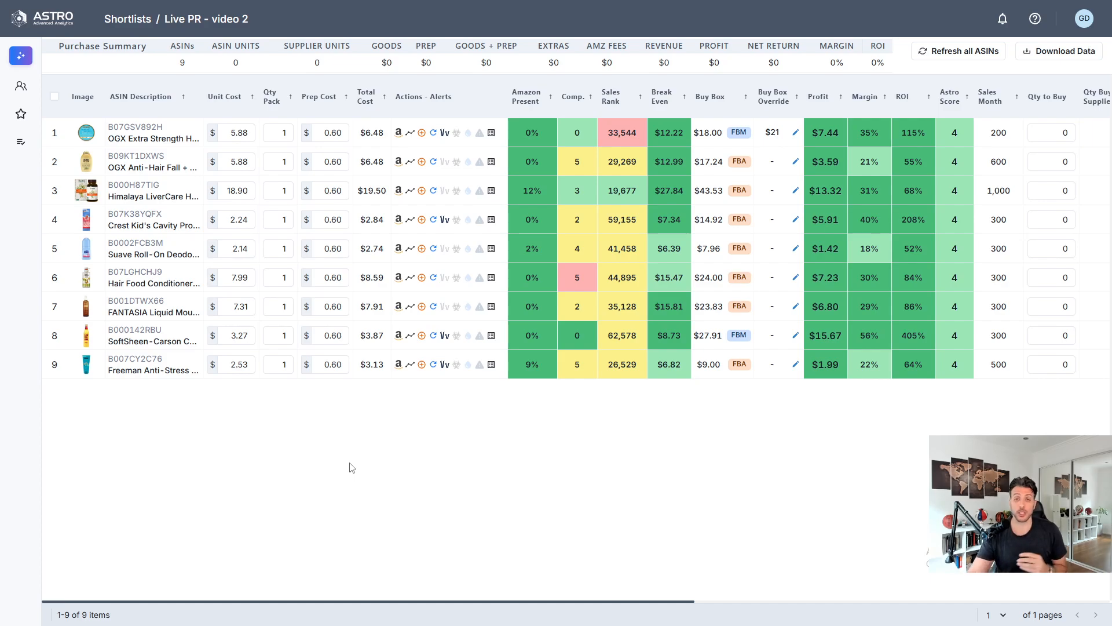
mouse_move(569, 133)
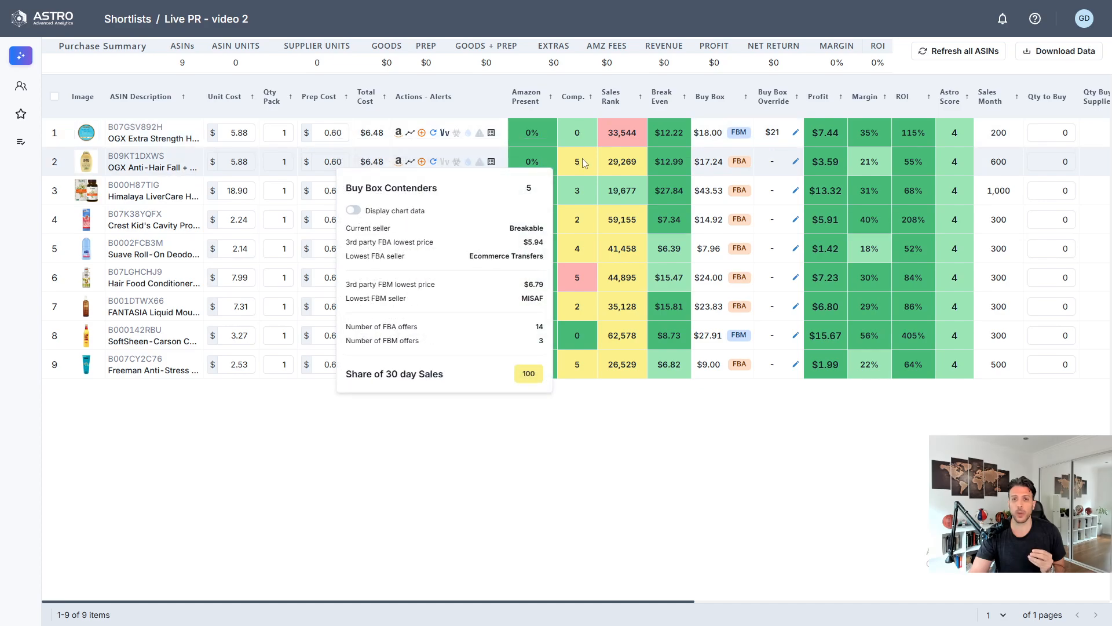
mouse_move(587, 240)
mouse_move(580, 208)
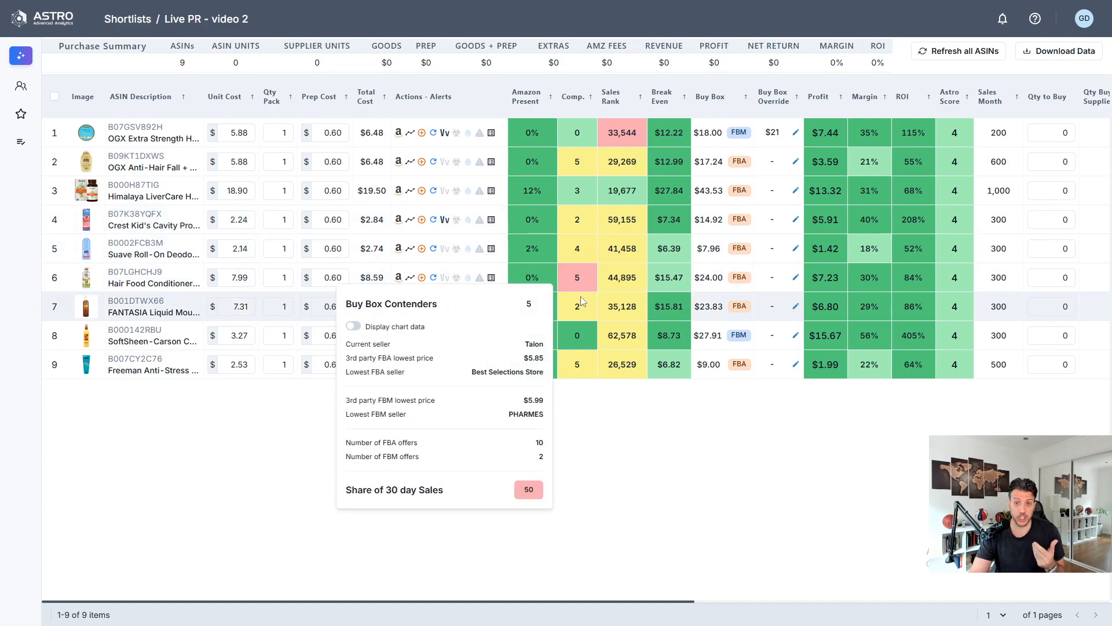
mouse_move(581, 309)
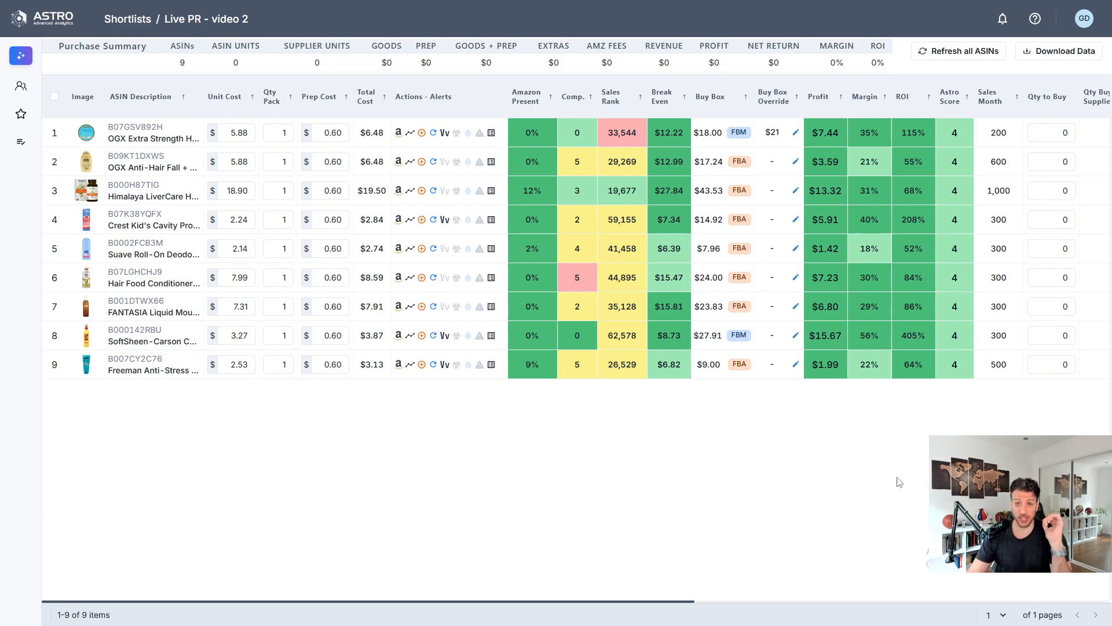
mouse_move(828, 292)
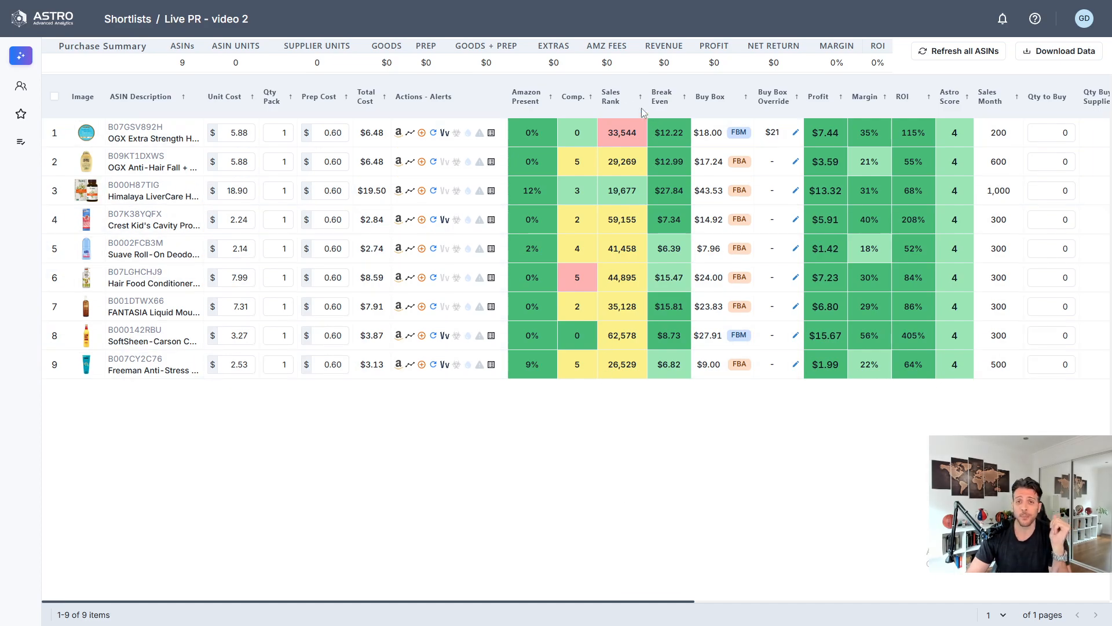
Step: Check the OGX Extra Strength product's share of 30-day sales and set its quantity to buy to 180
mouse_move(598, 133)
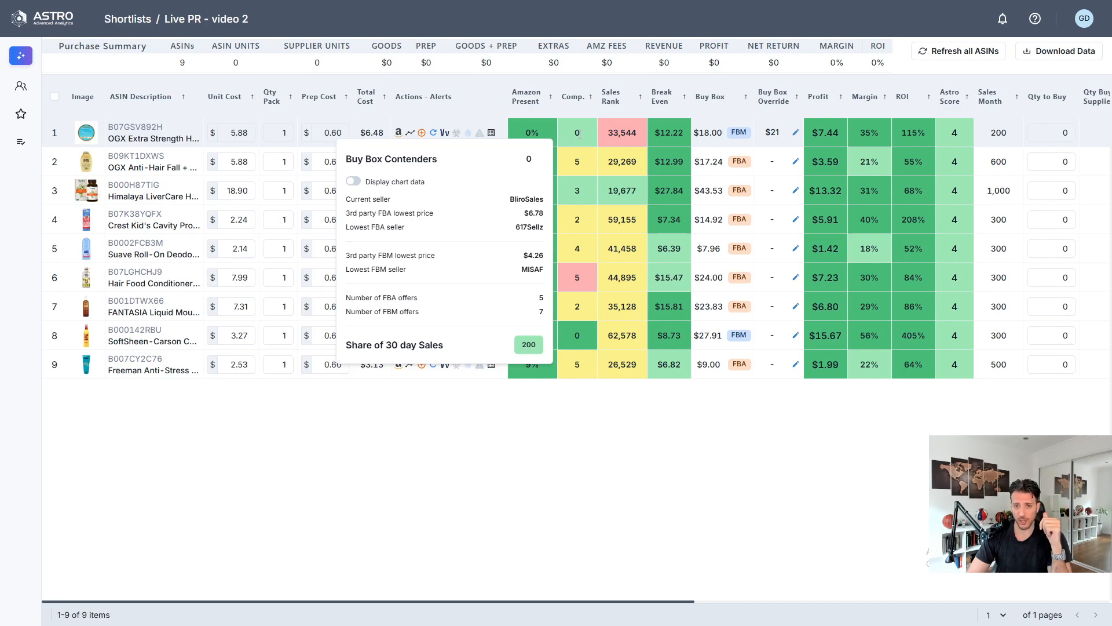
click(1054, 131)
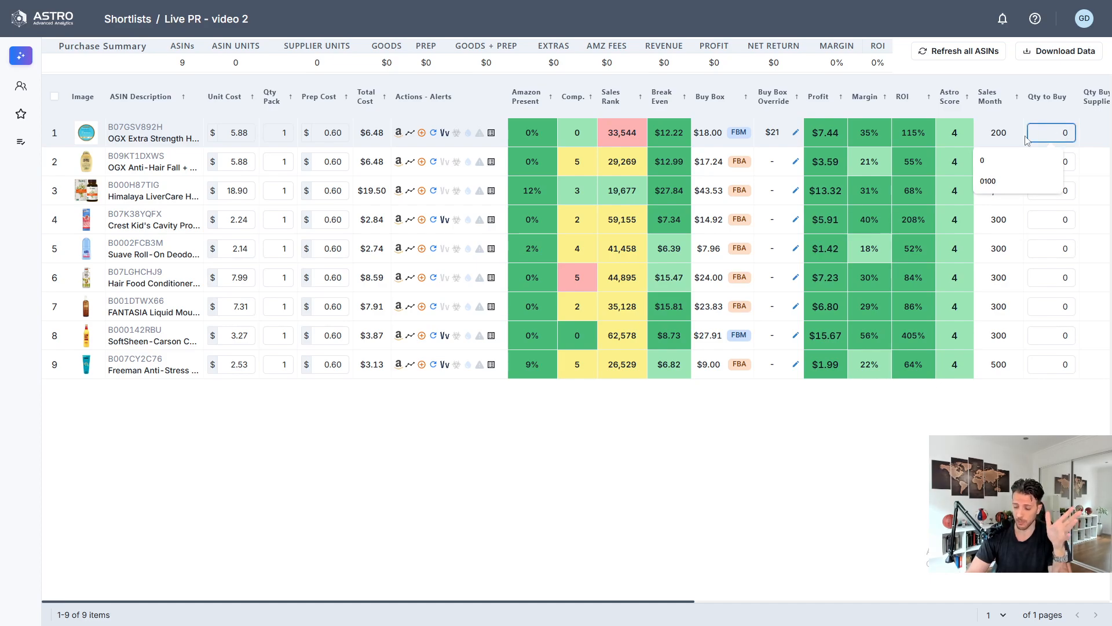
text(180)
key(BackSpace)
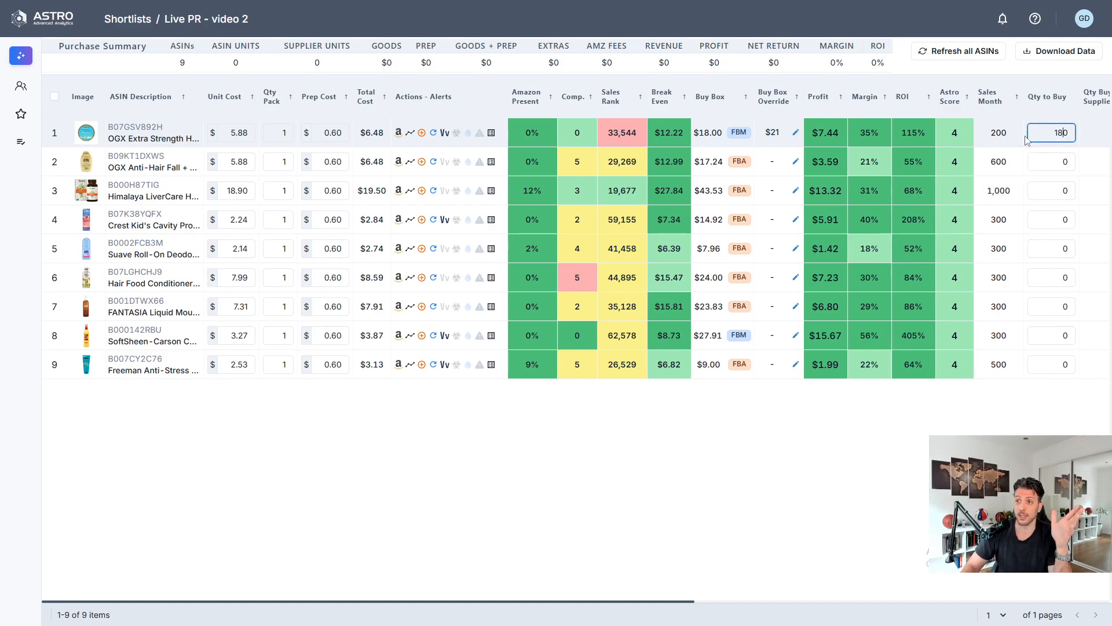
key(Return)
Step: Check the OGX Anti-Hair Fall product's share of sales and set its quantity to buy to 90
mouse_move(568, 164)
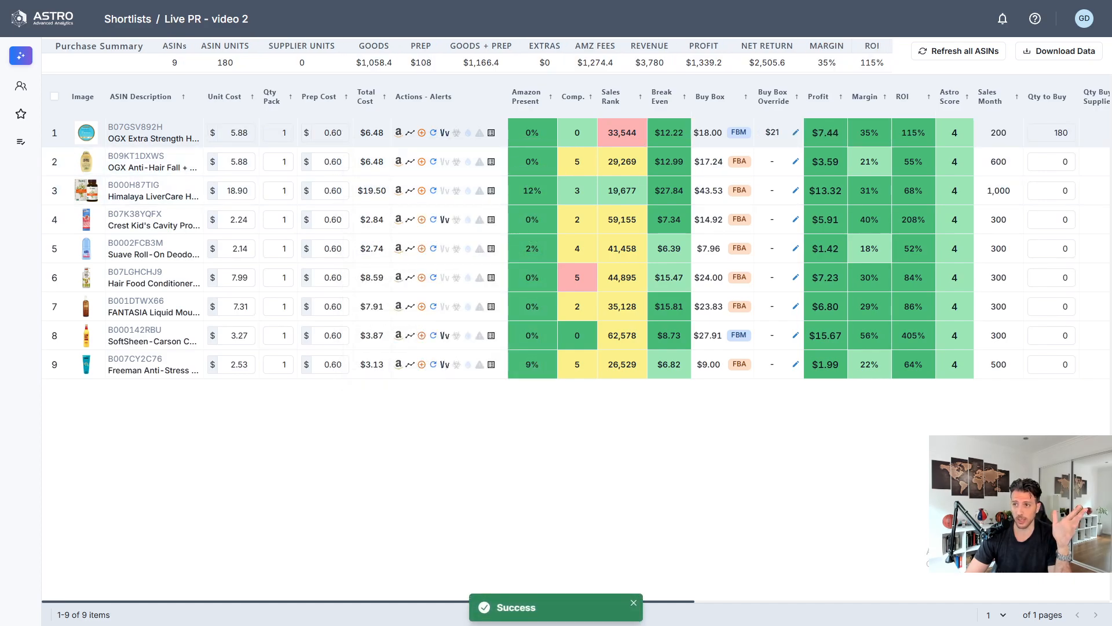
click(1033, 163)
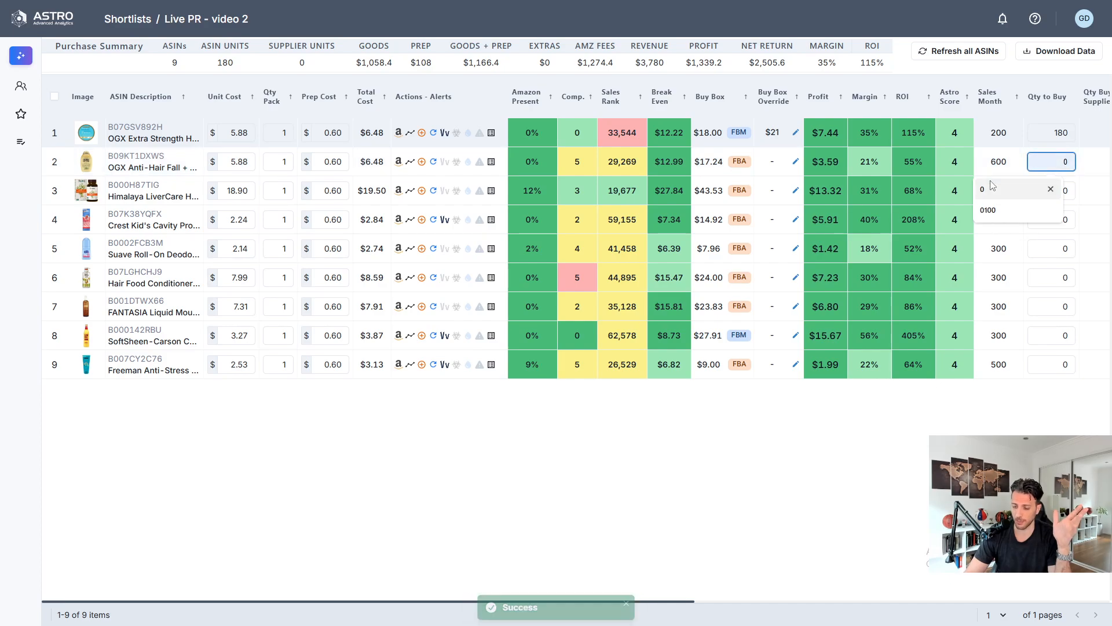
text(90)
key(Delete)
key(Return)
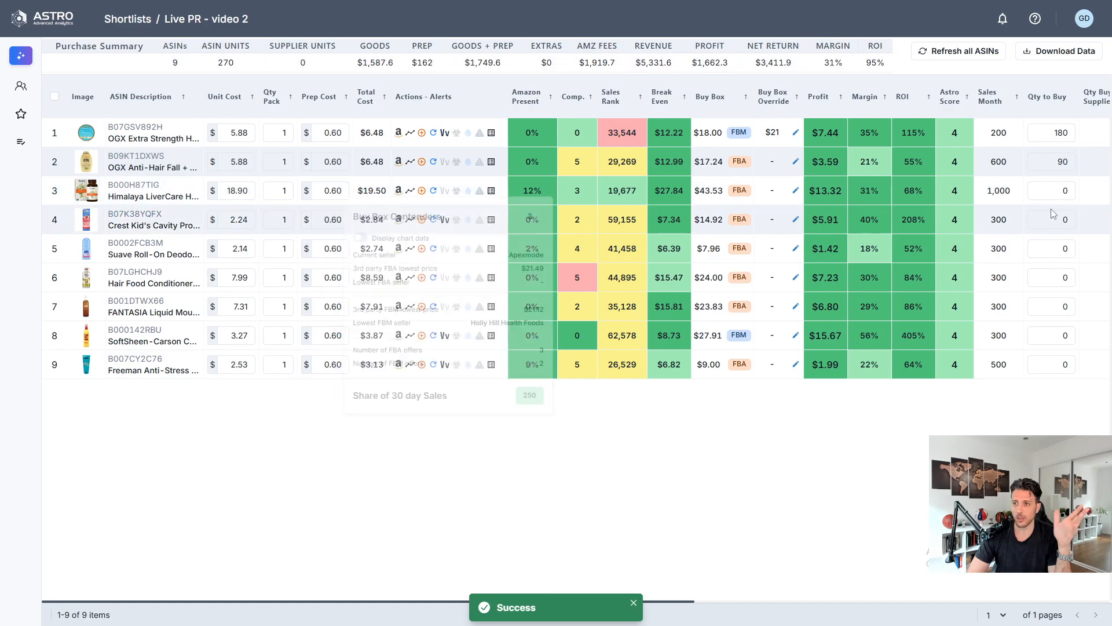
Step: Set the Himalaya LiverCare product's quantity to buy to 240
click(1051, 191)
text(240)
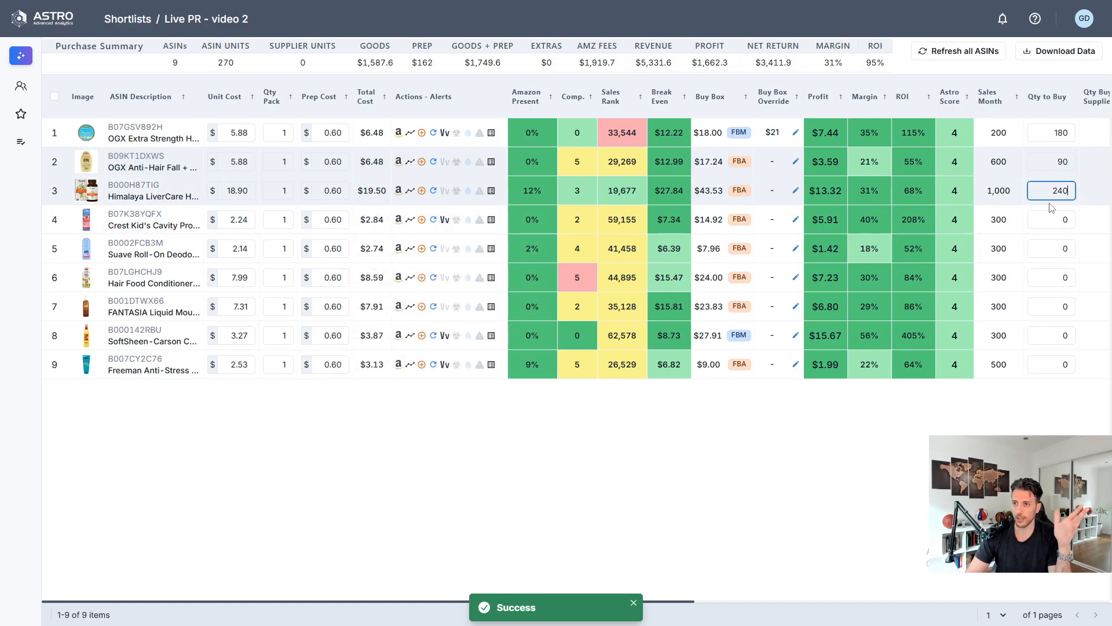
key(Return)
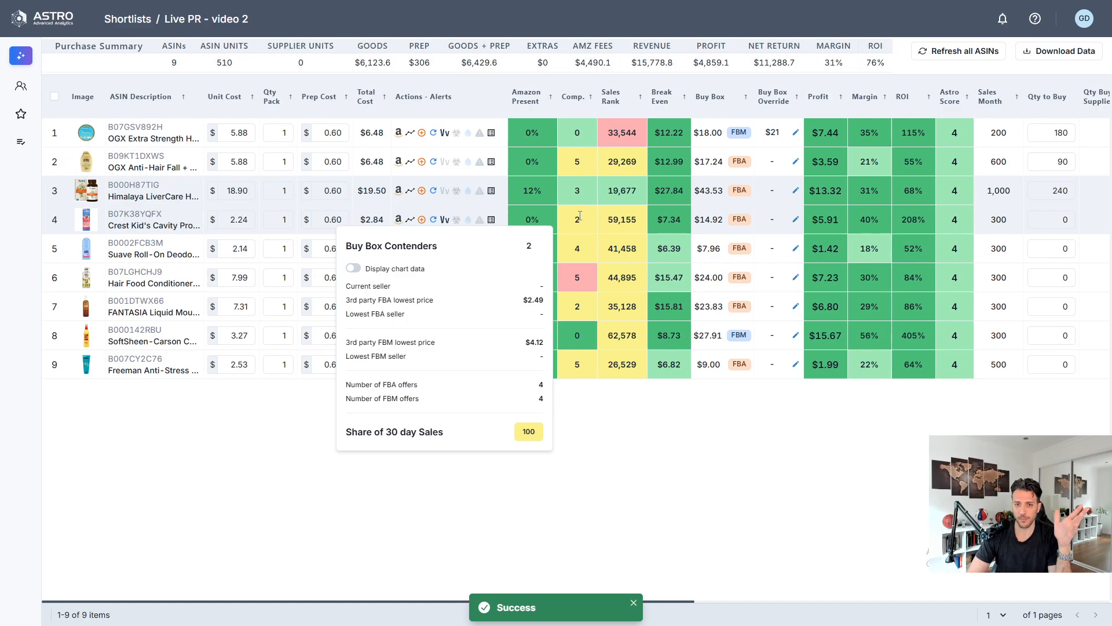
Step: Set the Crest Kid's product's quantity to buy to 90
click(1046, 223)
text(90)
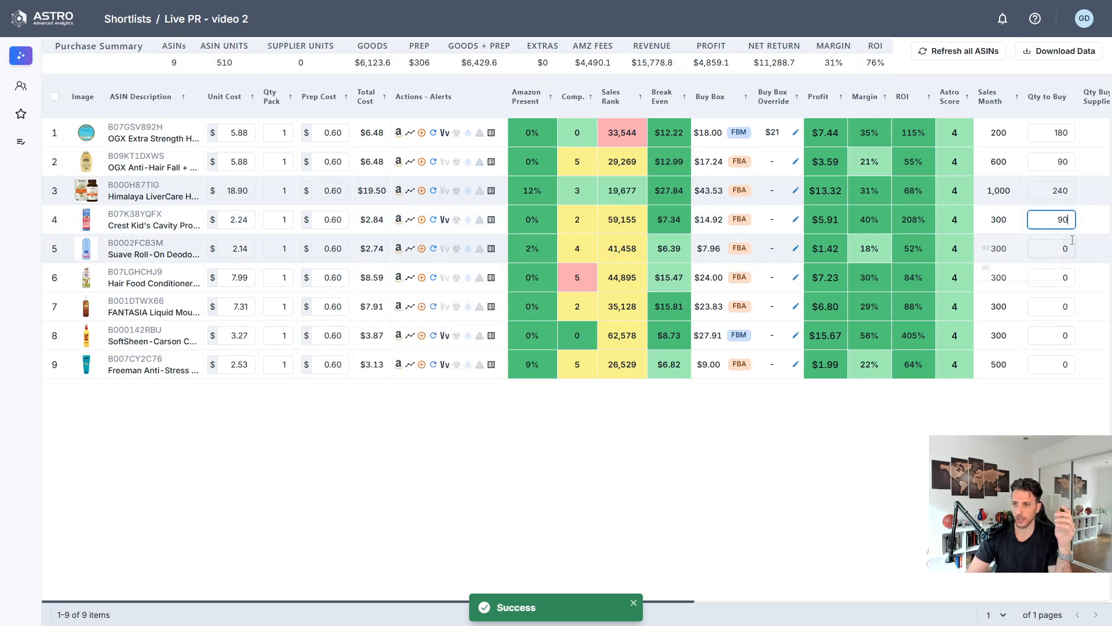
key(Return)
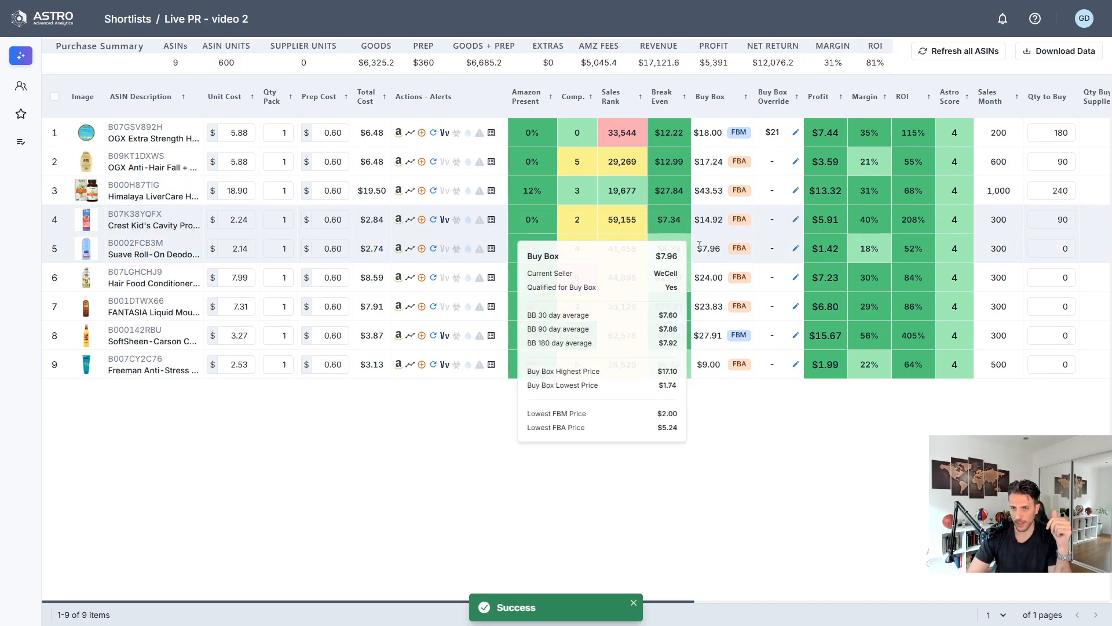
Step: Set the quantity to buy to 60 for the Suave Roll-On Deodorant and 48 for the Hair Food Conditioner, based on their sales shares
mouse_move(577, 257)
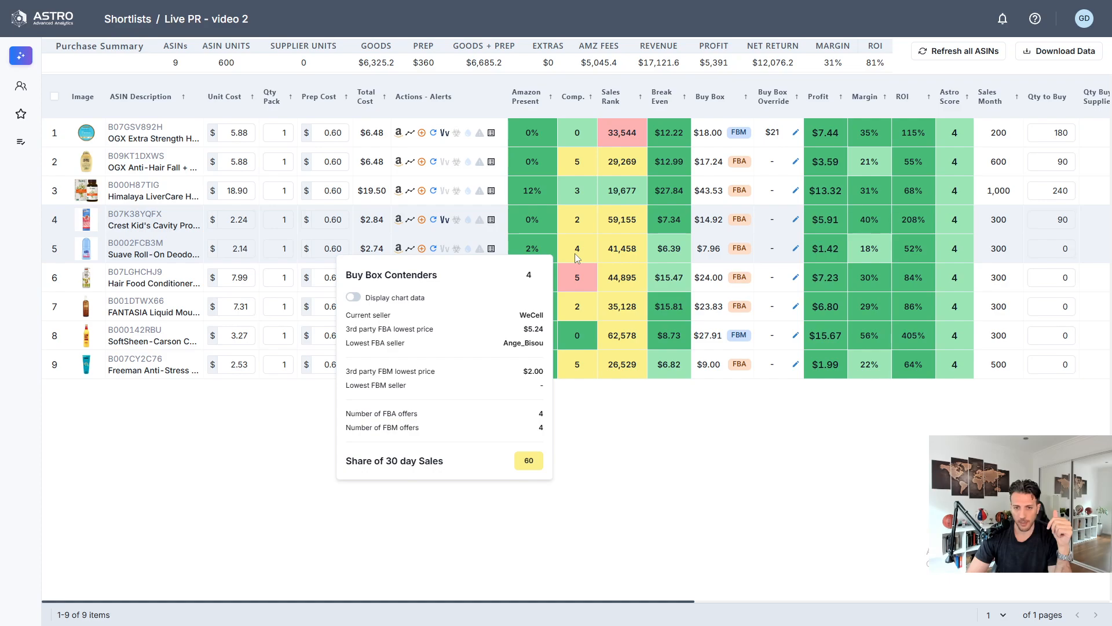
click(1060, 249)
text(60)
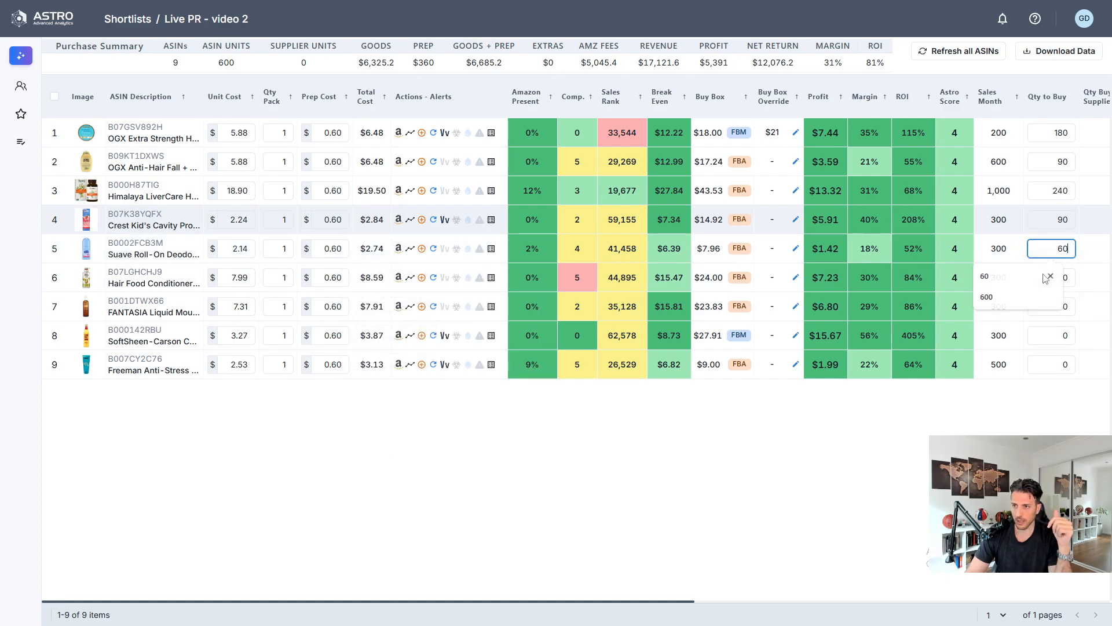
key(Return)
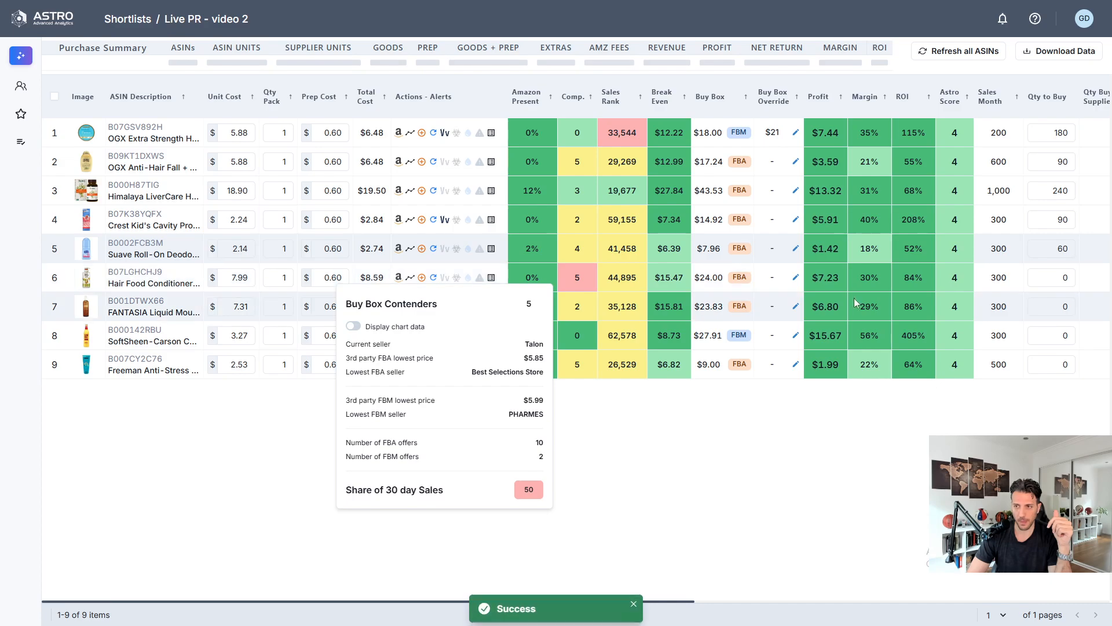
click(1037, 276)
text(48)
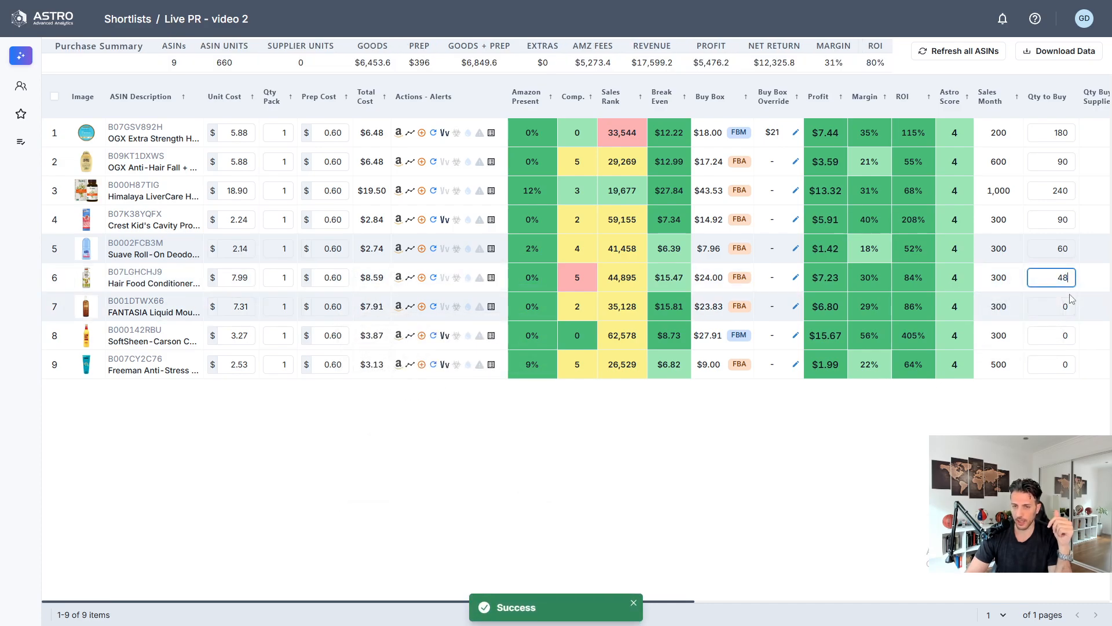
key(Return)
Step: Check the FANTASIA product's share of 30-day sales and set its quantity to buy to 96
mouse_move(577, 310)
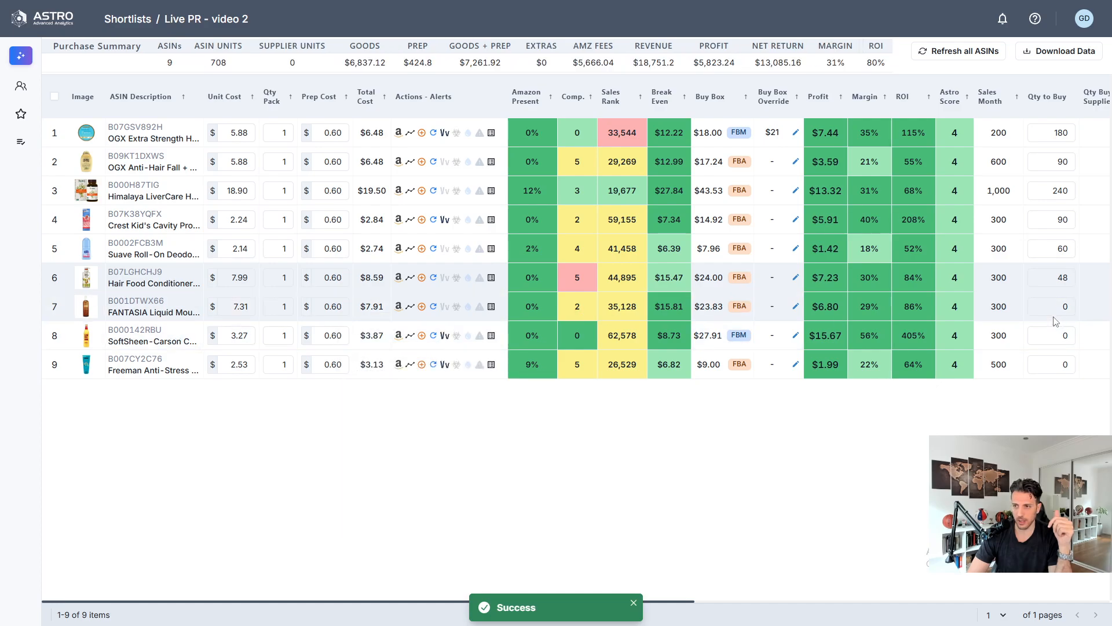
drag(1055, 307, 1087, 316)
text(90)
key(Return)
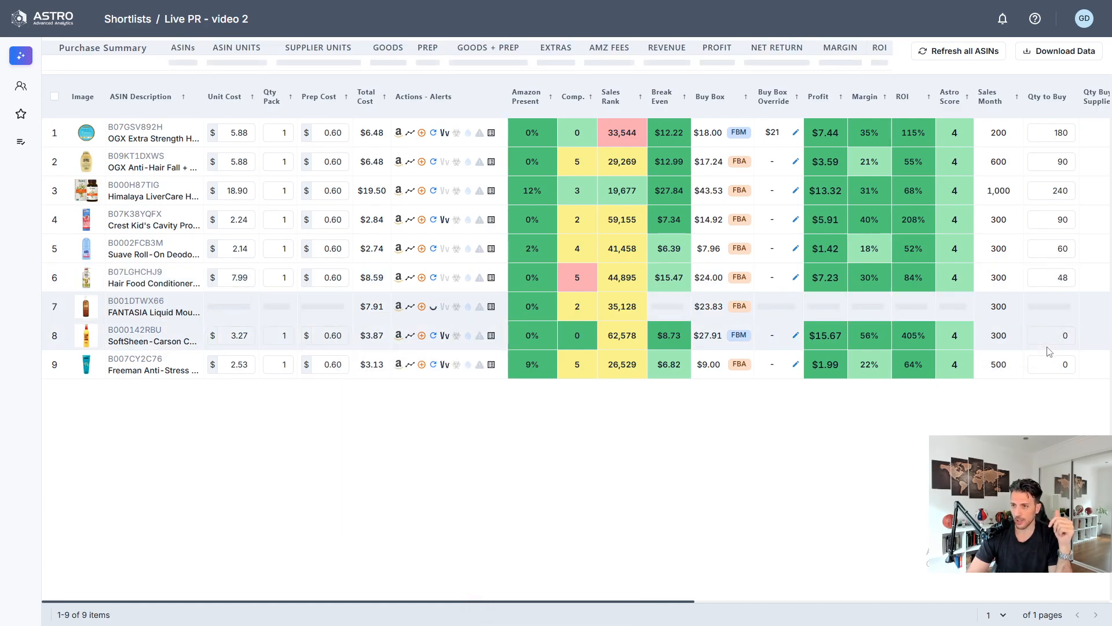
Step: Change the quantity to buy to 96 for both the Crest Kid's and the OGX Anti-Hair Fall products
drag(1049, 221, 1077, 212)
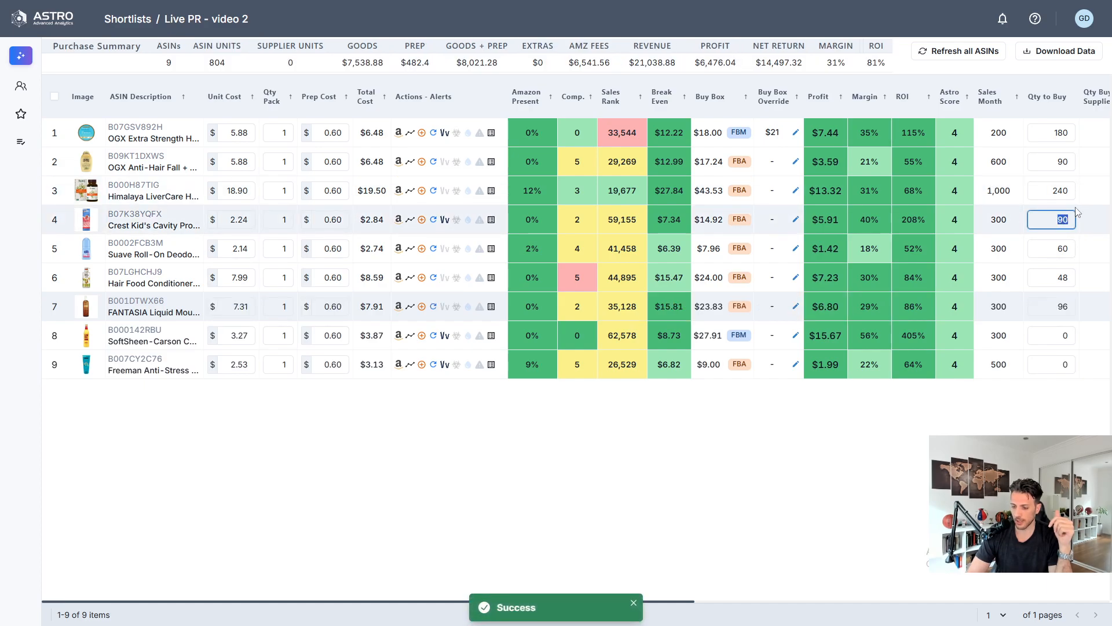
text(96)
key(Return)
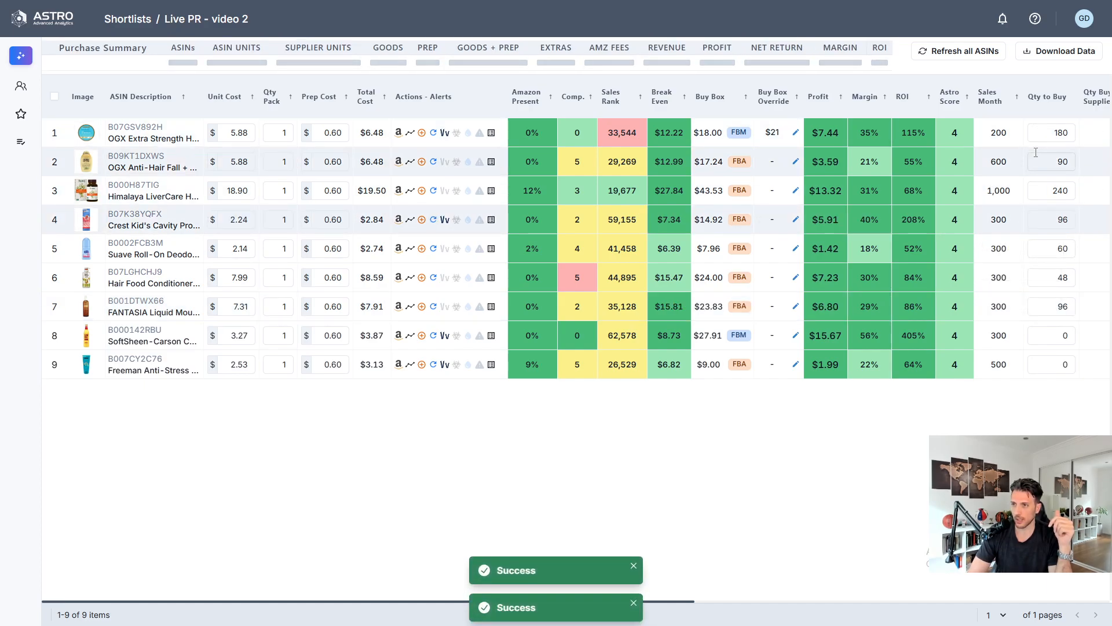
drag(1036, 161, 1071, 163)
text(96)
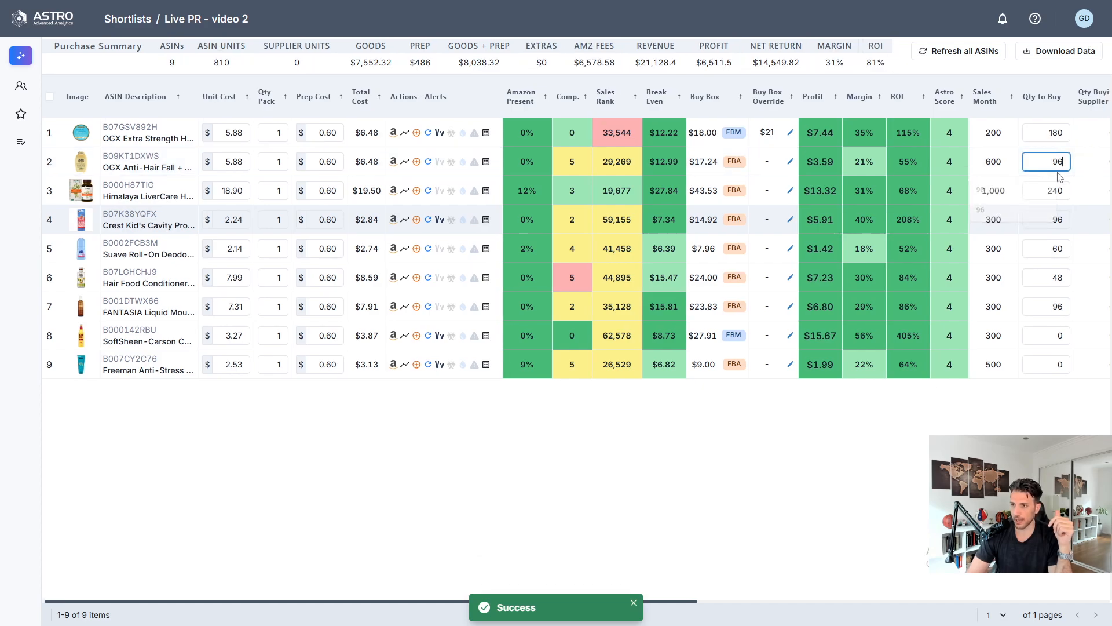
key(Return)
Step: Check the SoftSheen-Carson product's share of 30-day sales and set its quantity to buy to 300
mouse_move(578, 339)
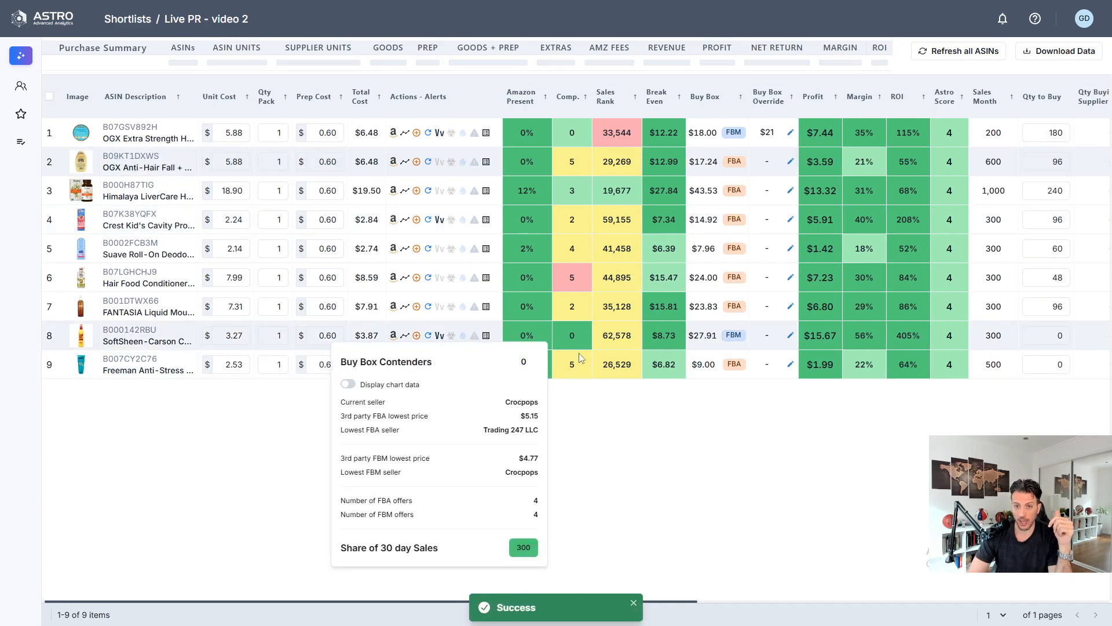
click(1040, 336)
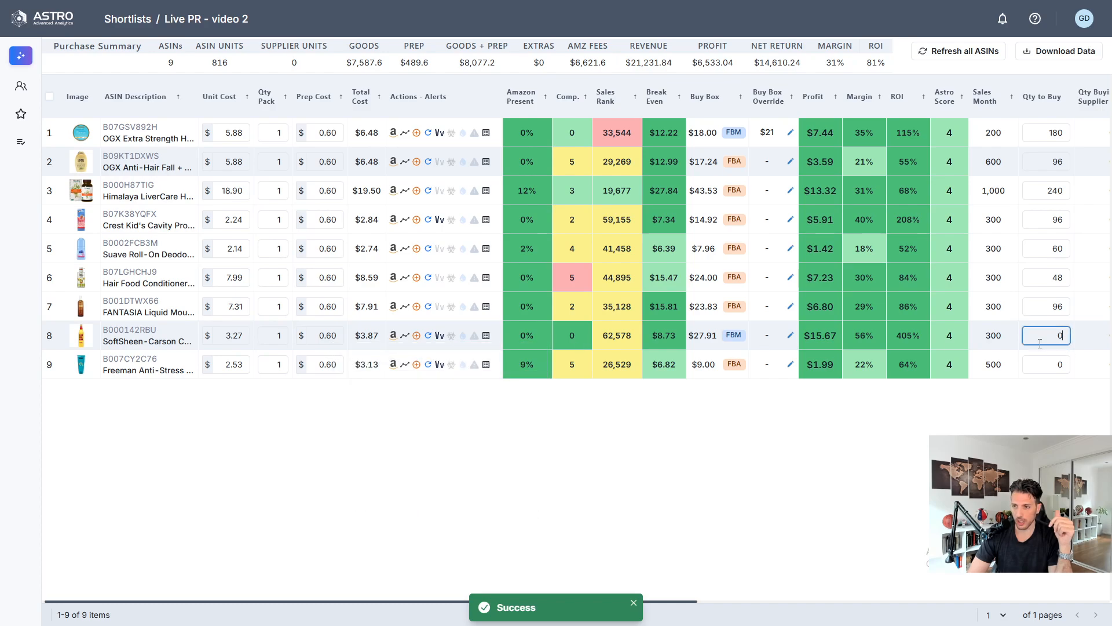
drag(1040, 342, 1067, 337)
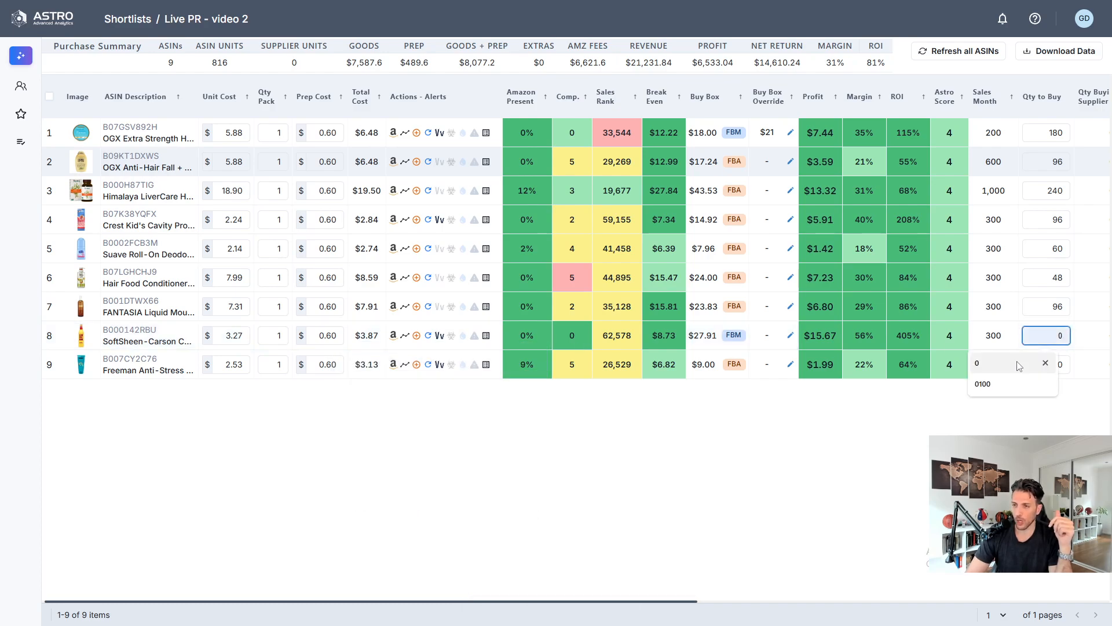
text(300)
key(Return)
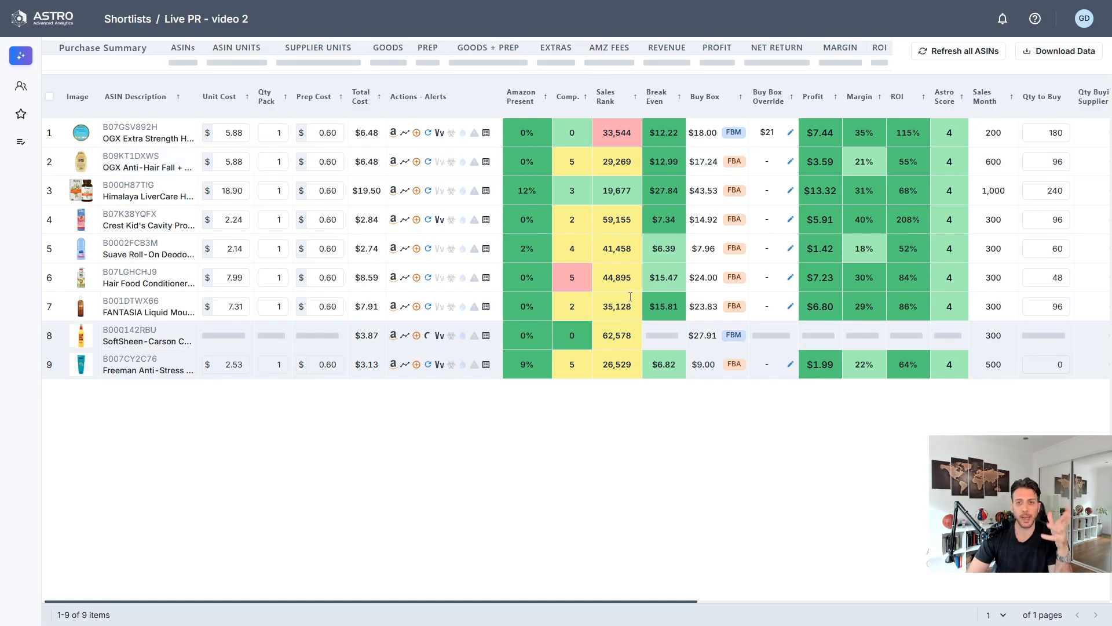
Step: View the OGX Extra Strength product's details, including its price history and seller offers, and return to the shortlist
mouse_move(524, 200)
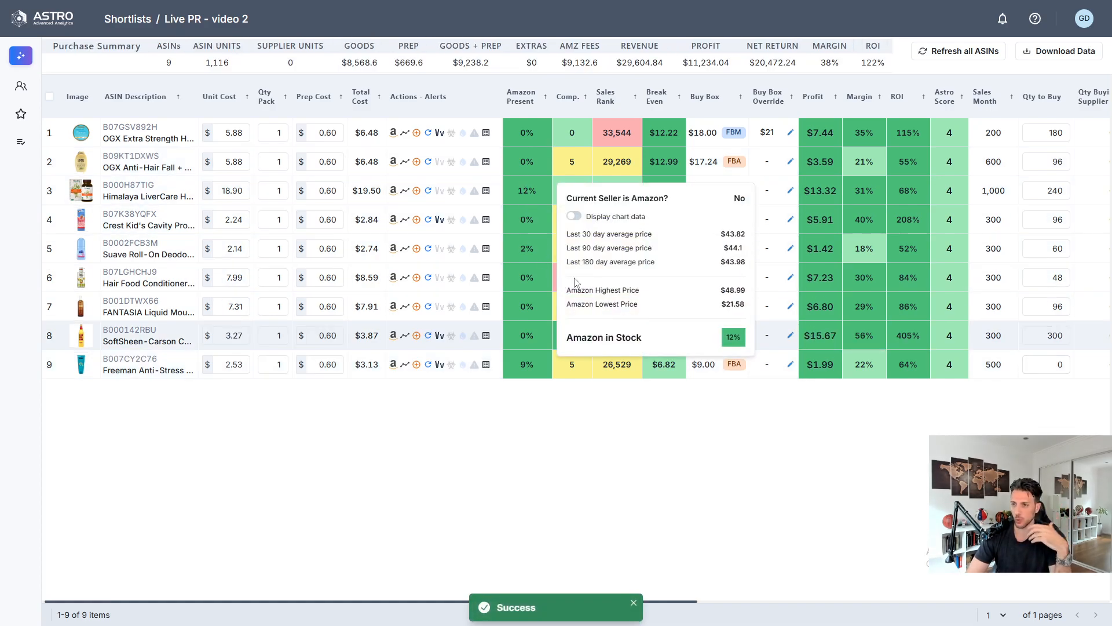
click(132, 136)
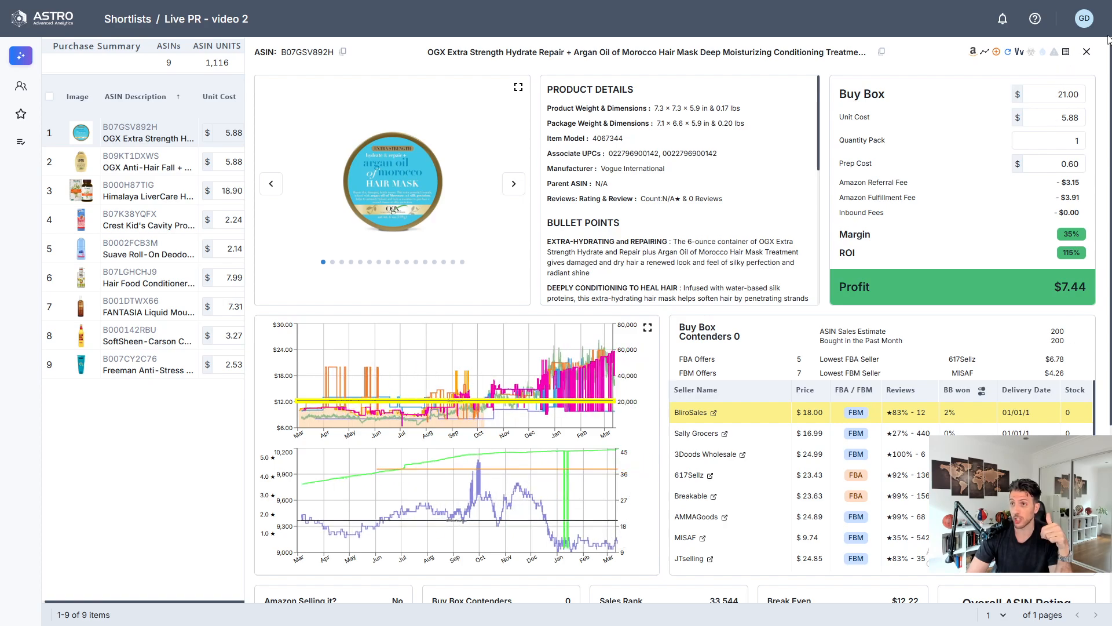
click(1086, 52)
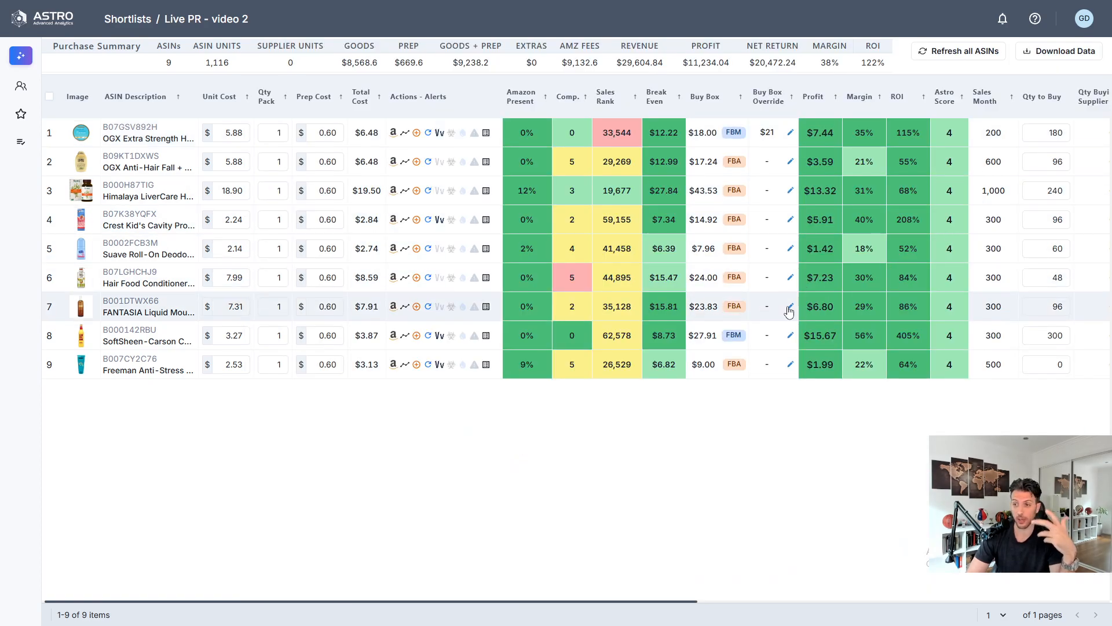
Step: Check the Freeman Anti-Stress product's share of 30-day sales and set its quantity to buy to 72
mouse_move(582, 366)
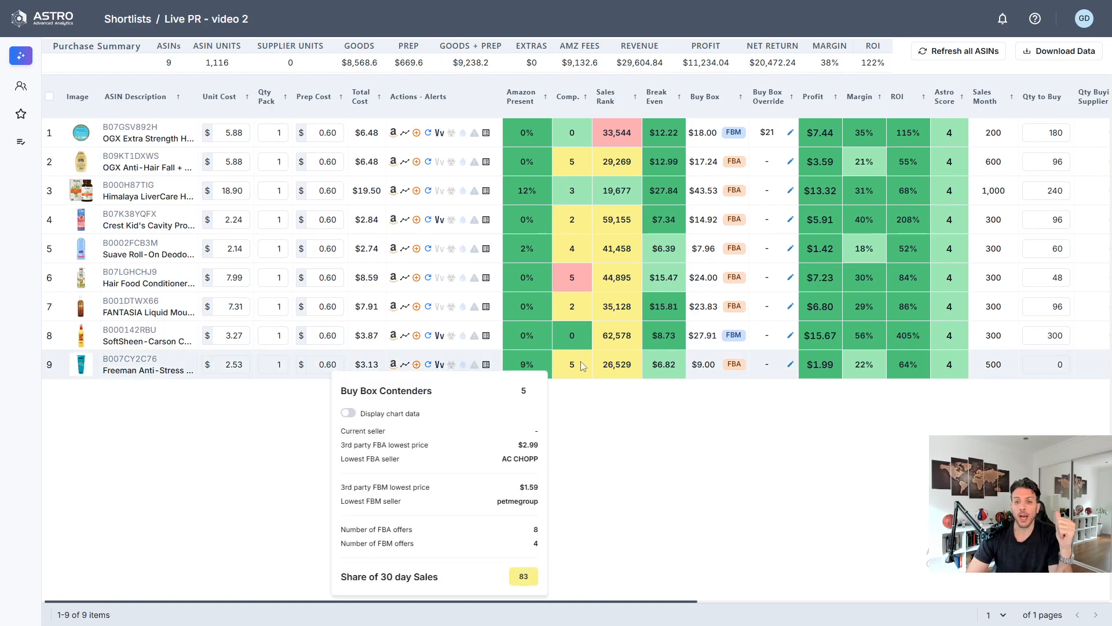
click(1047, 364)
text(60)
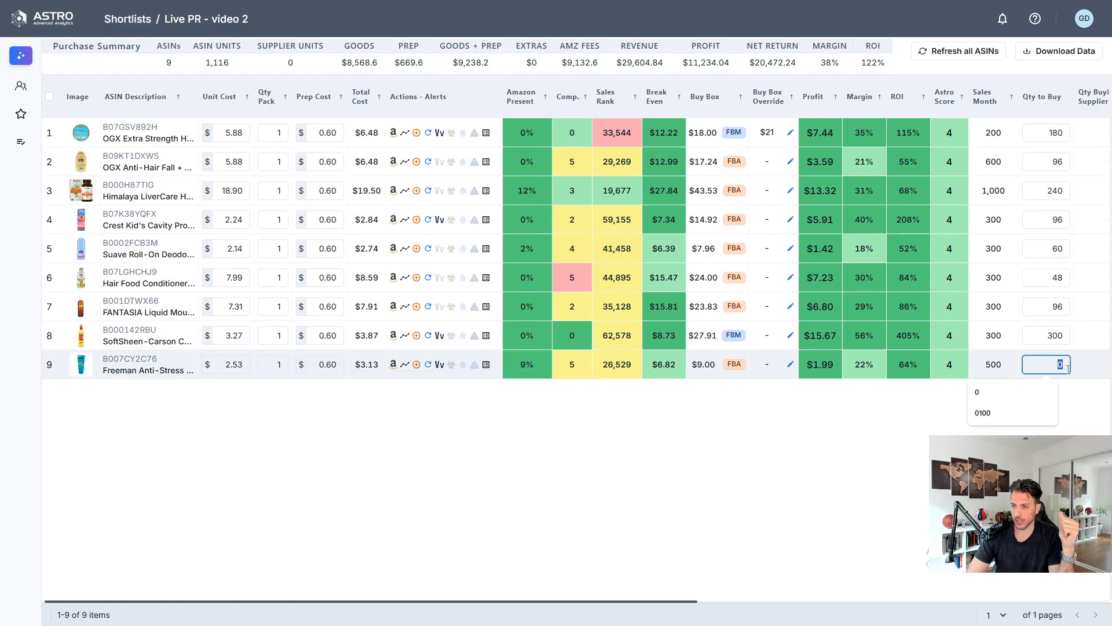
key(BackSpace)
key(BackSpace)
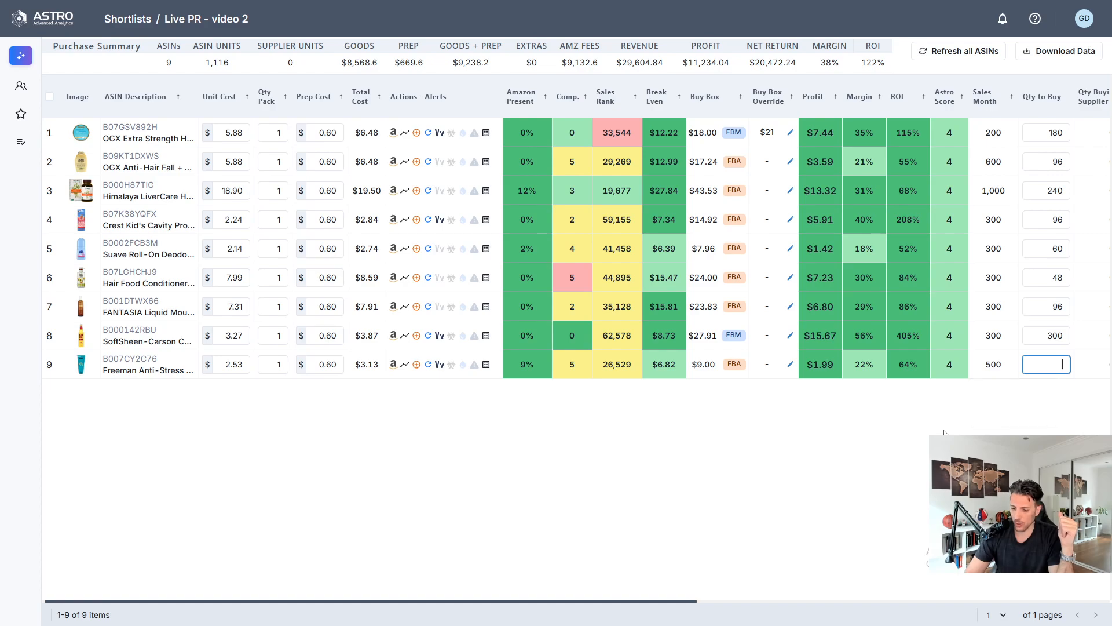
key(Return)
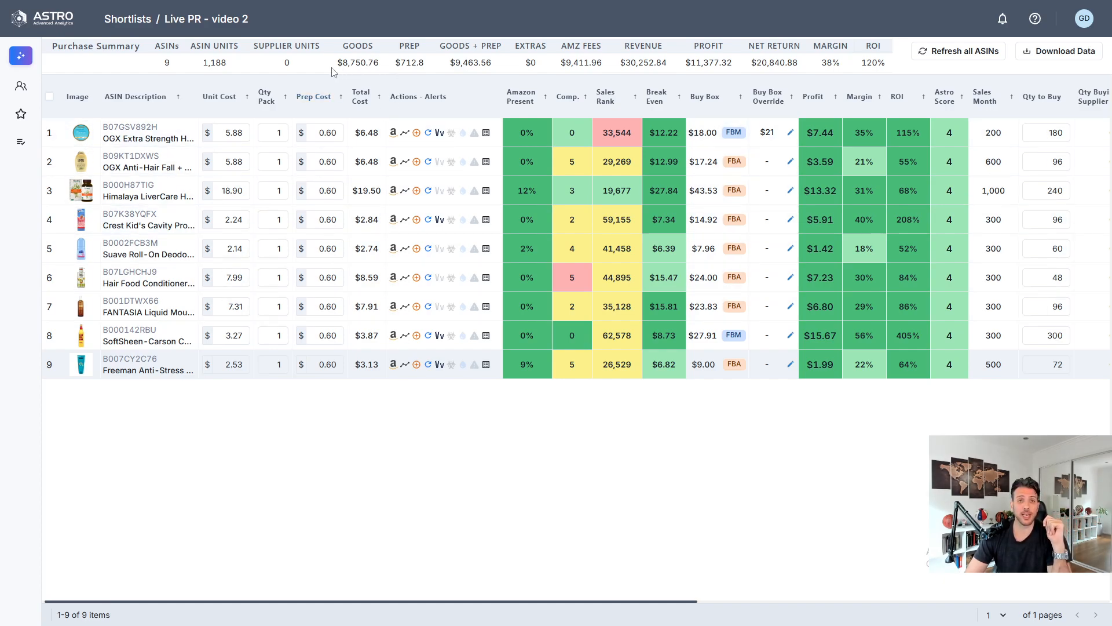
Step: Review the purchase summary's goods cost, ASIN units, goods plus prep cost, revenue, ROI and profit
drag(336, 63, 383, 61)
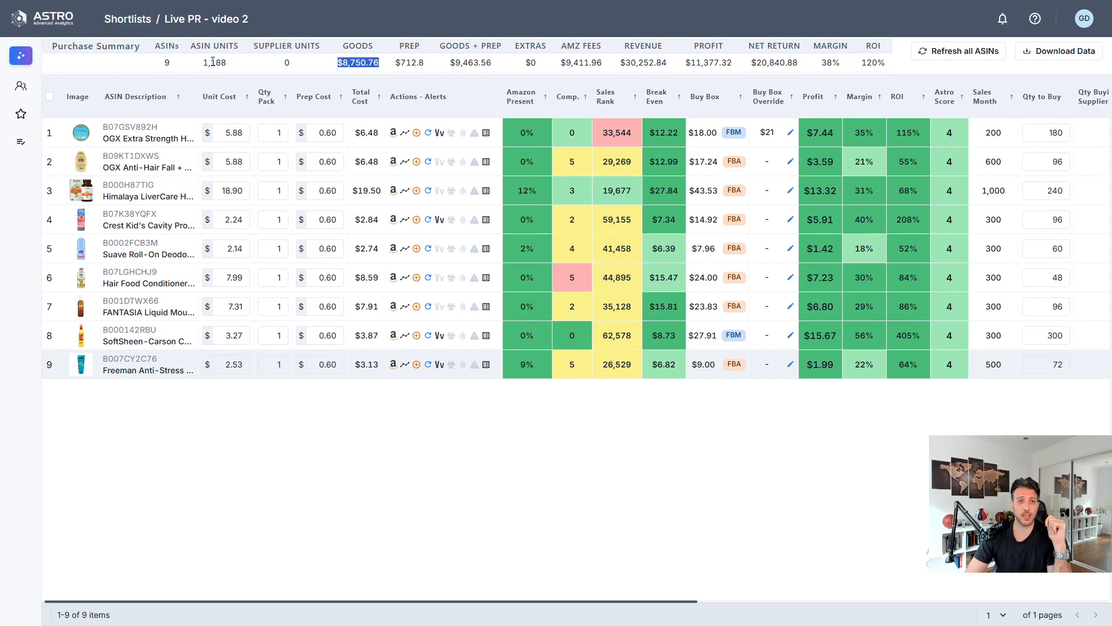
drag(197, 64, 232, 64)
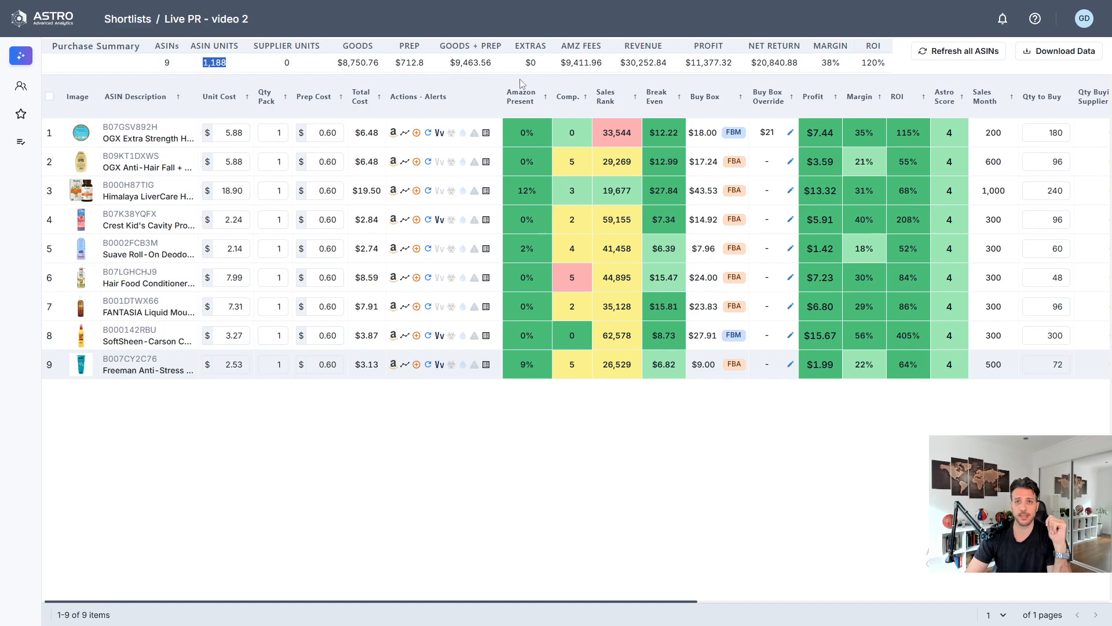
drag(448, 62, 497, 62)
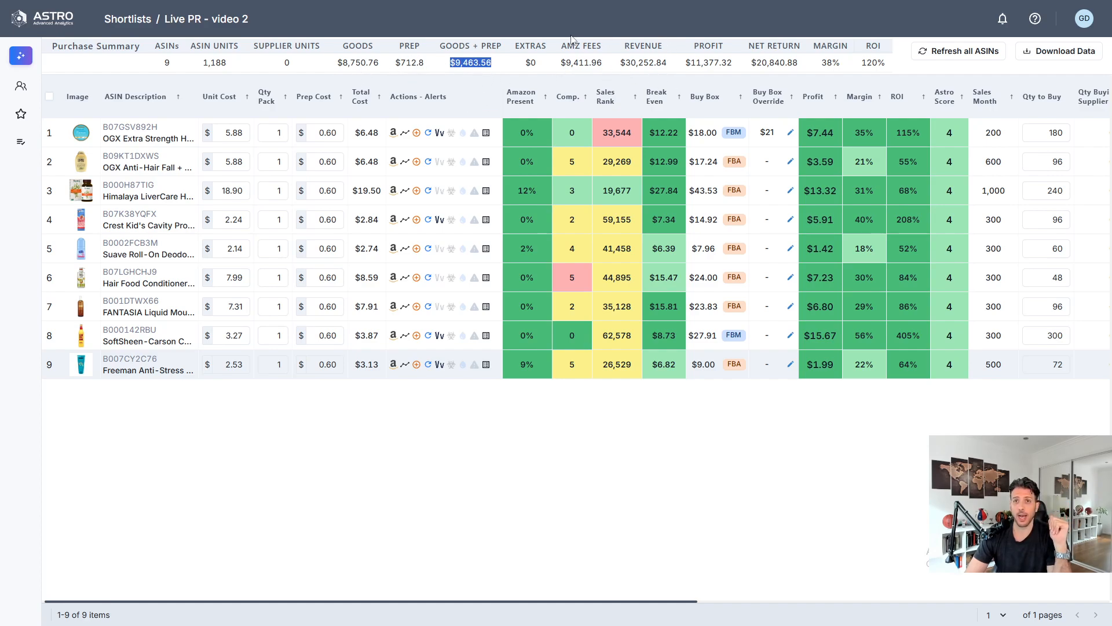
drag(620, 62, 669, 73)
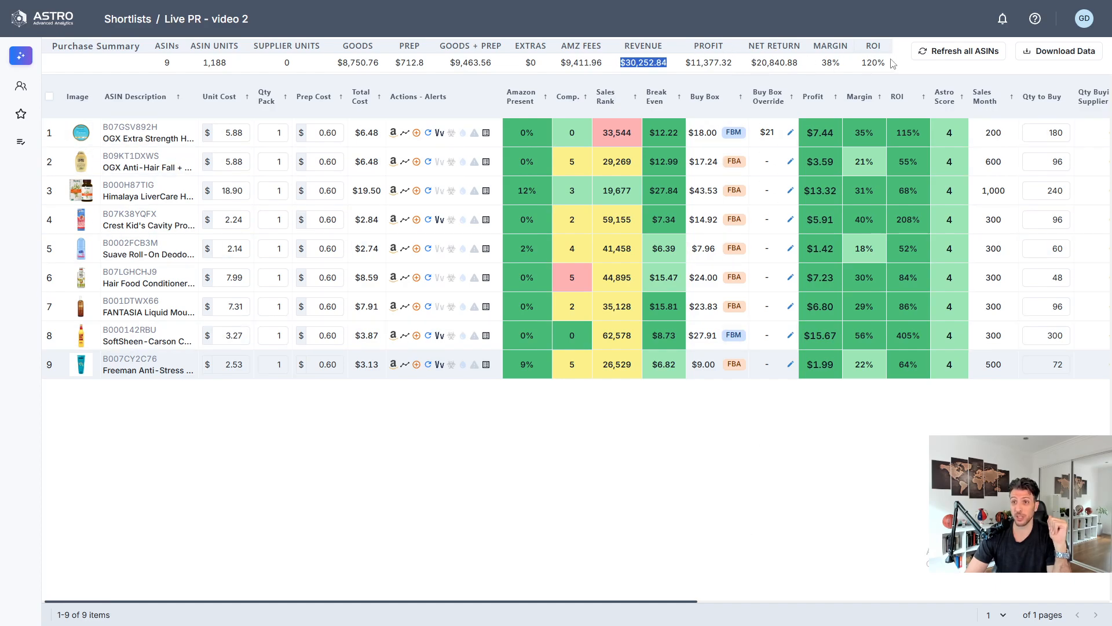
drag(860, 62, 886, 74)
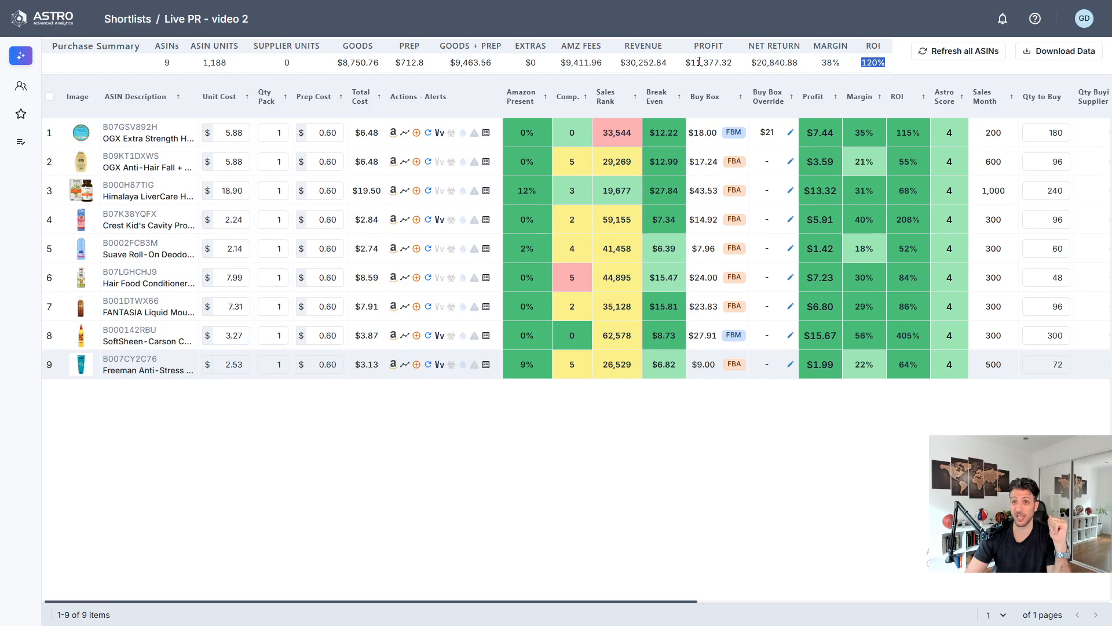
drag(686, 62, 742, 74)
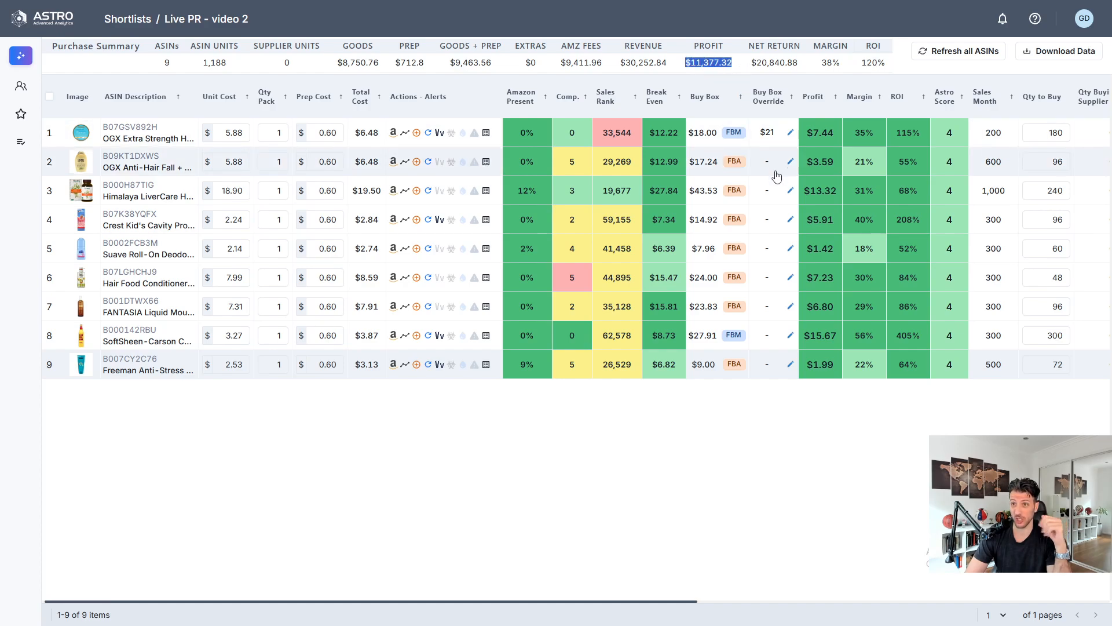